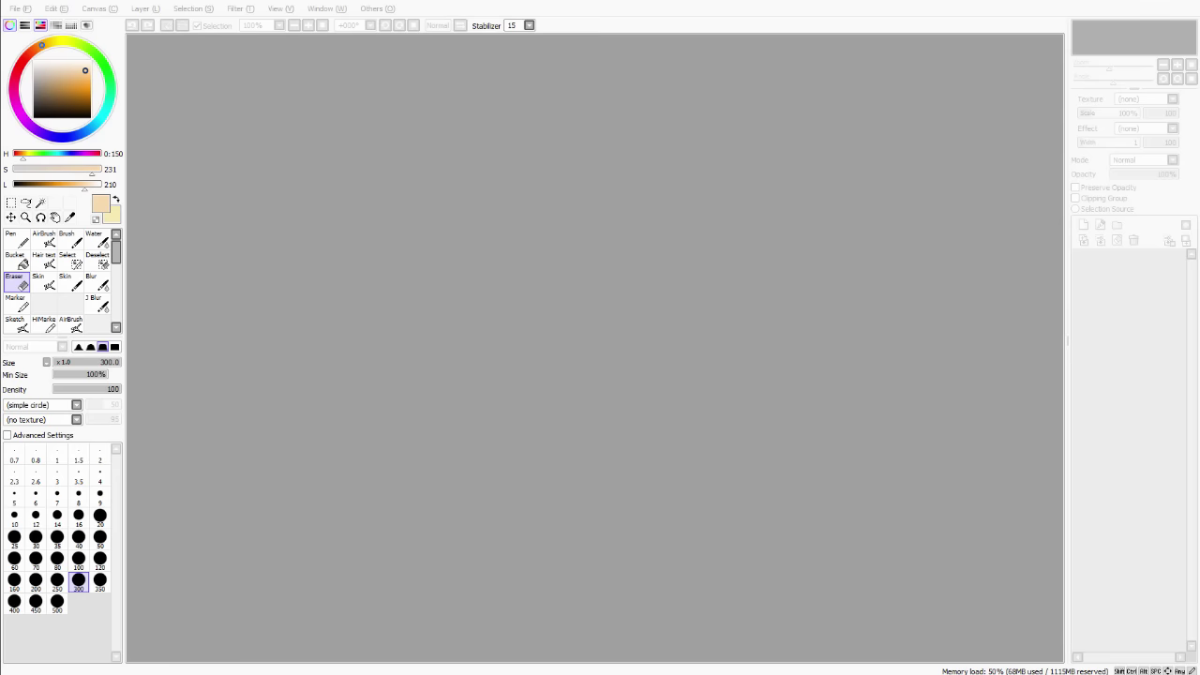
# - Bring up the SYSTEMAX PaintTool SAI page in Chrome and scroll through its overview and system requirements
pyautogui.click(146, 667)
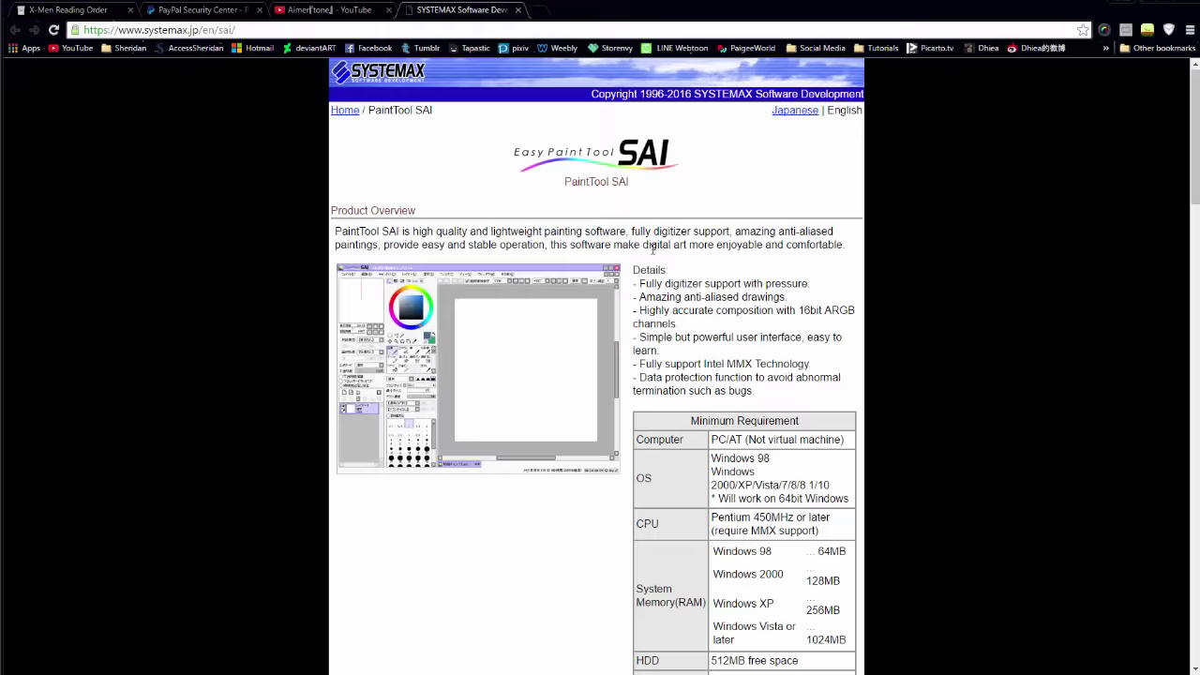
pyautogui.moveTo(483, 129); pyautogui.dragTo(677, 203)
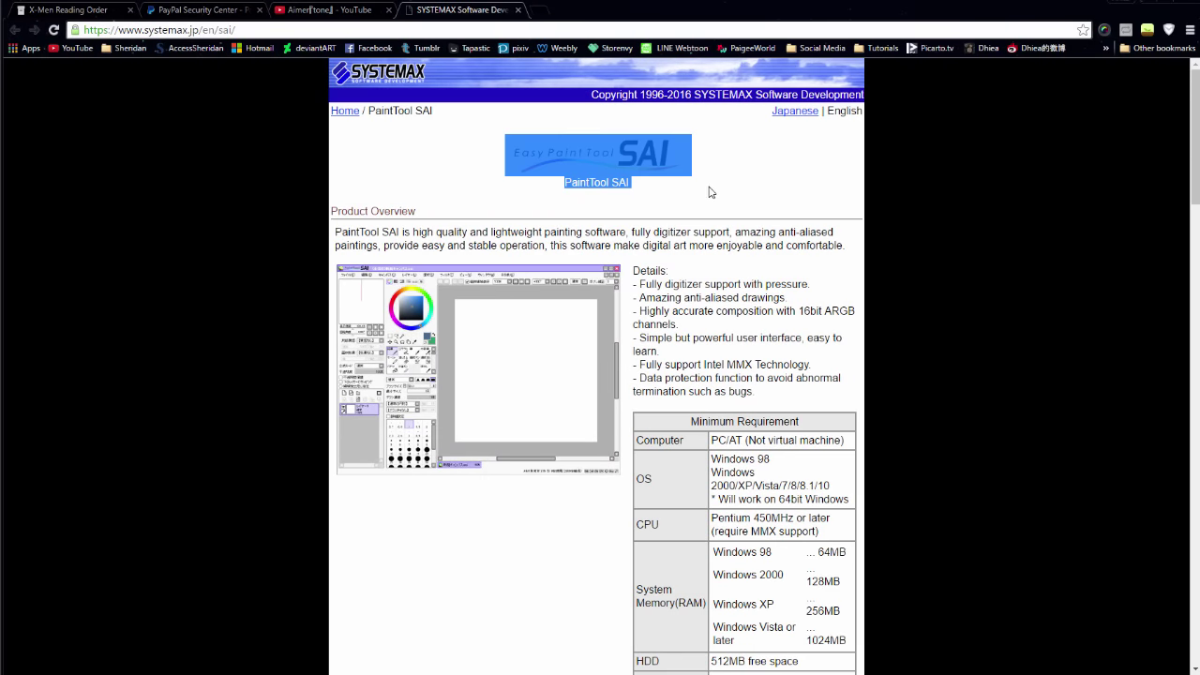
pyautogui.click(698, 182)
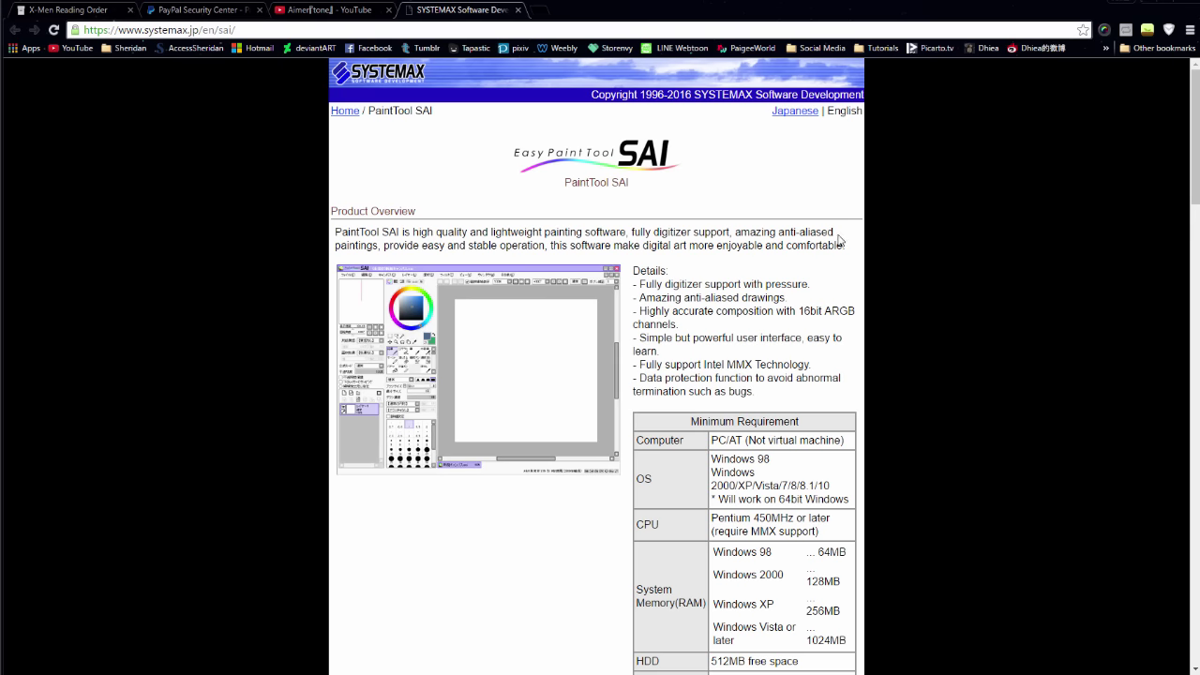
pyautogui.scroll(-1, 840, 241)
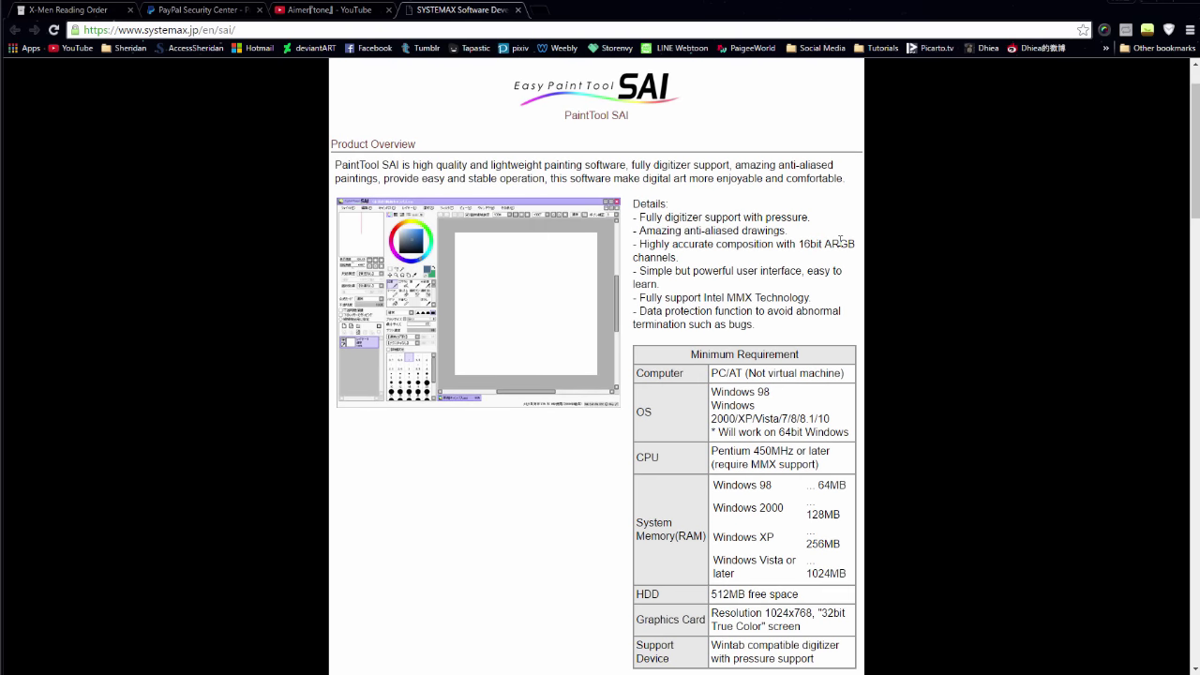
pyautogui.scroll(-1, 840, 241)
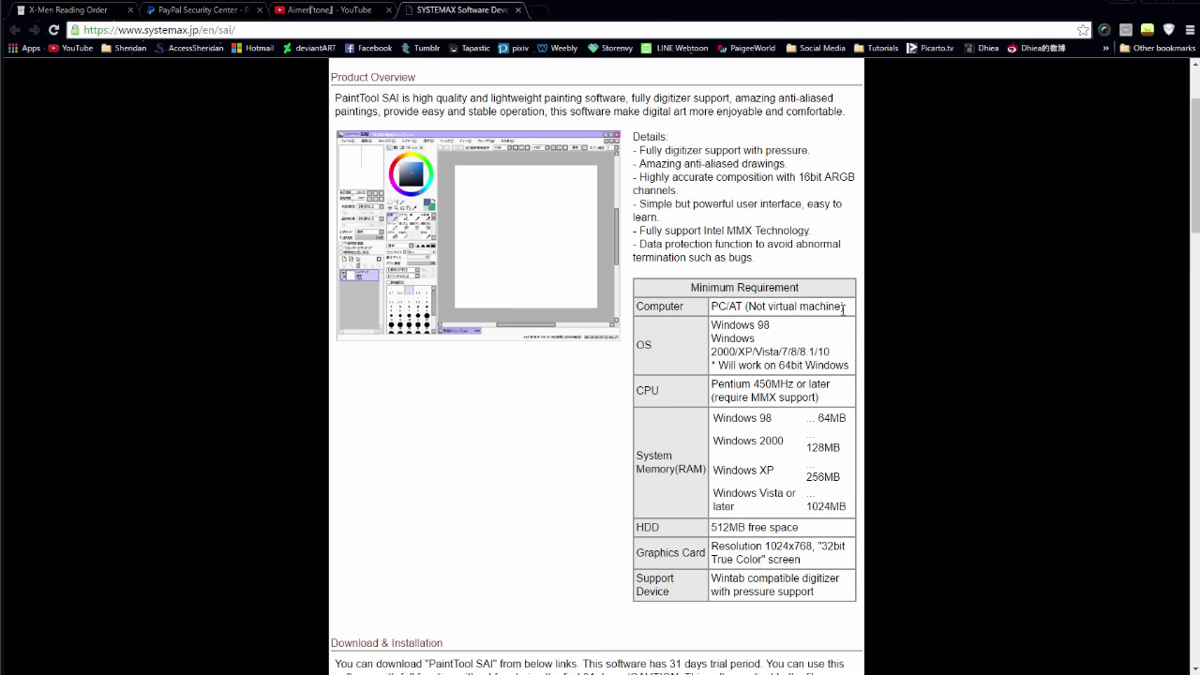
pyautogui.scroll(2, 842, 291)
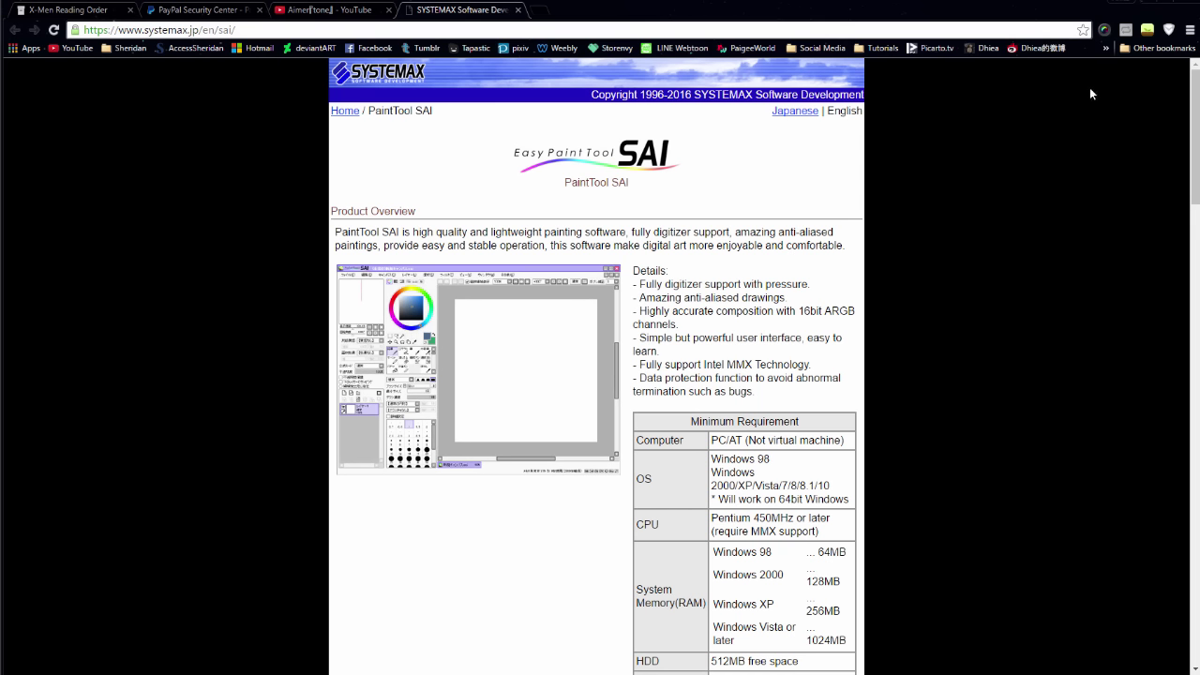
pyautogui.moveTo(1191, 191); pyautogui.dragTo(1184, 275)
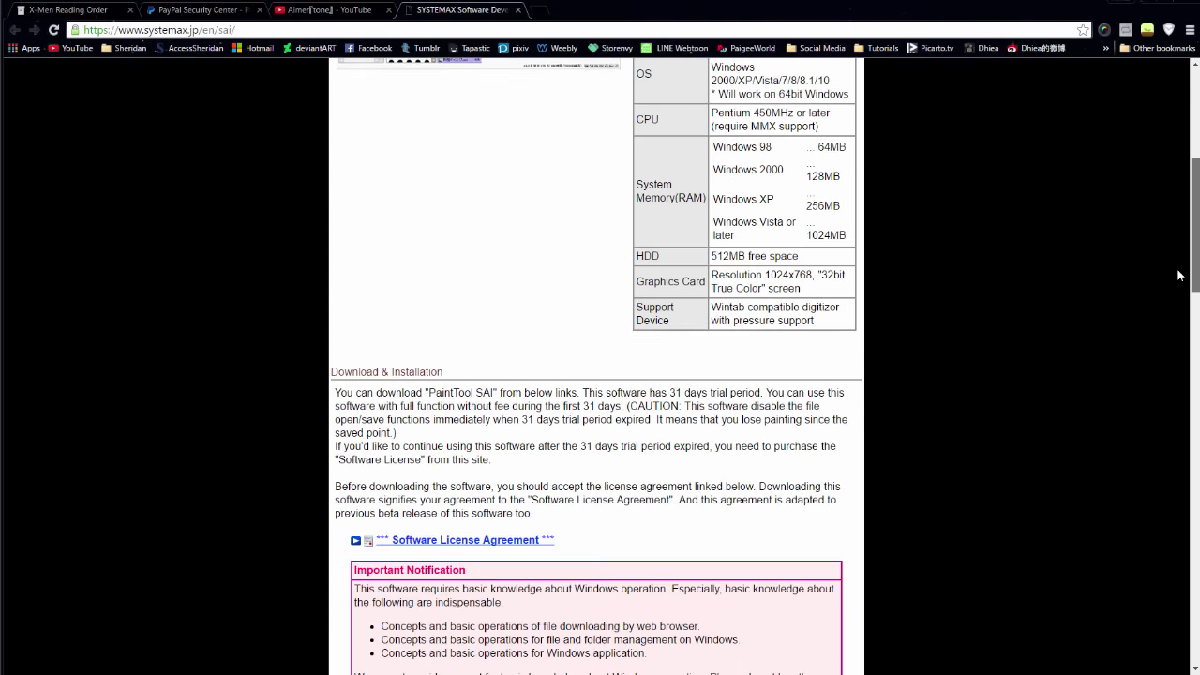
pyautogui.scroll(-1, 841, 389)
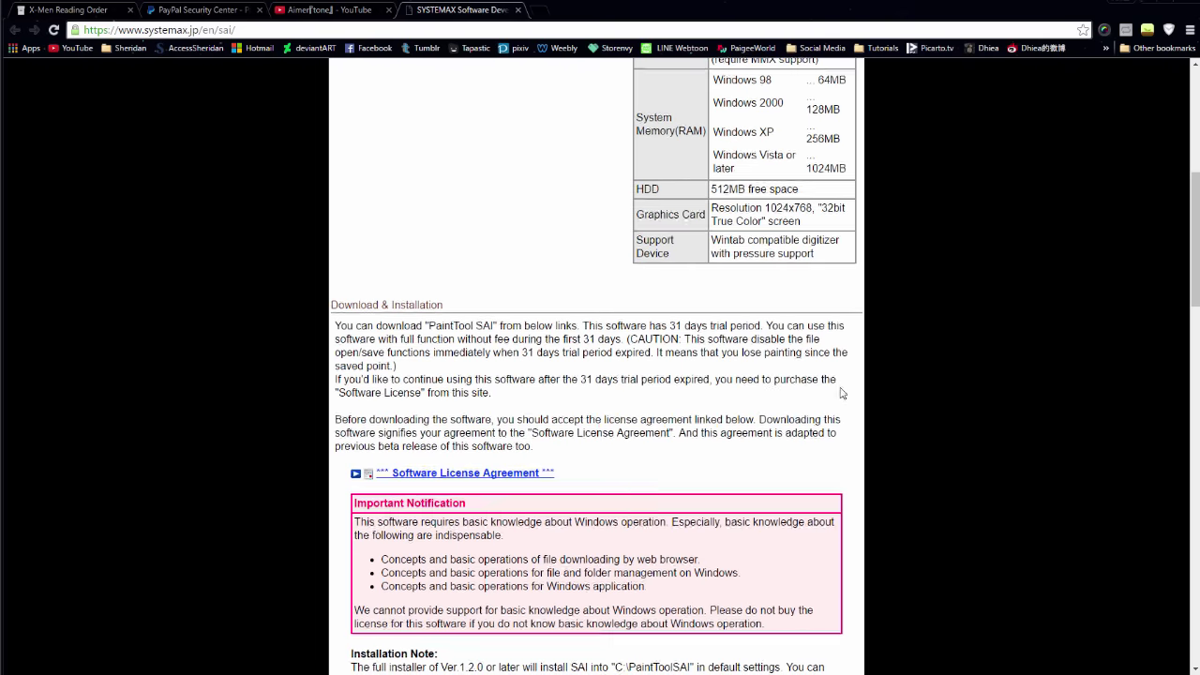
pyautogui.scroll(-1, 844, 415)
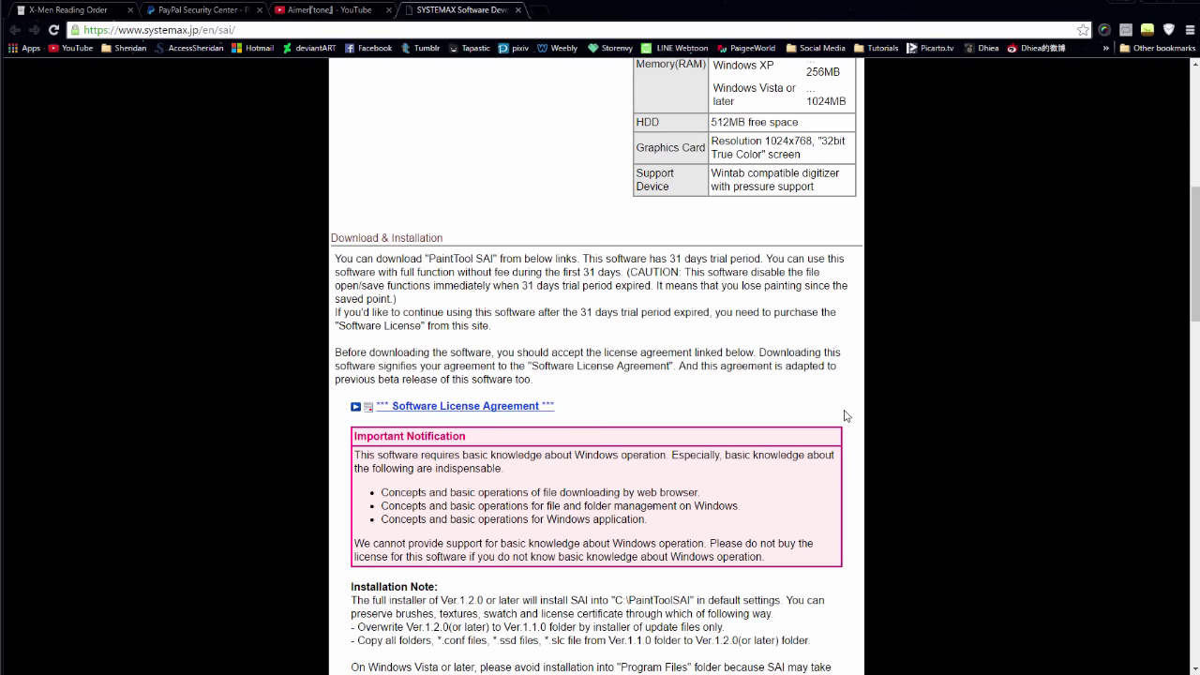
pyautogui.scroll(-3, 844, 415)
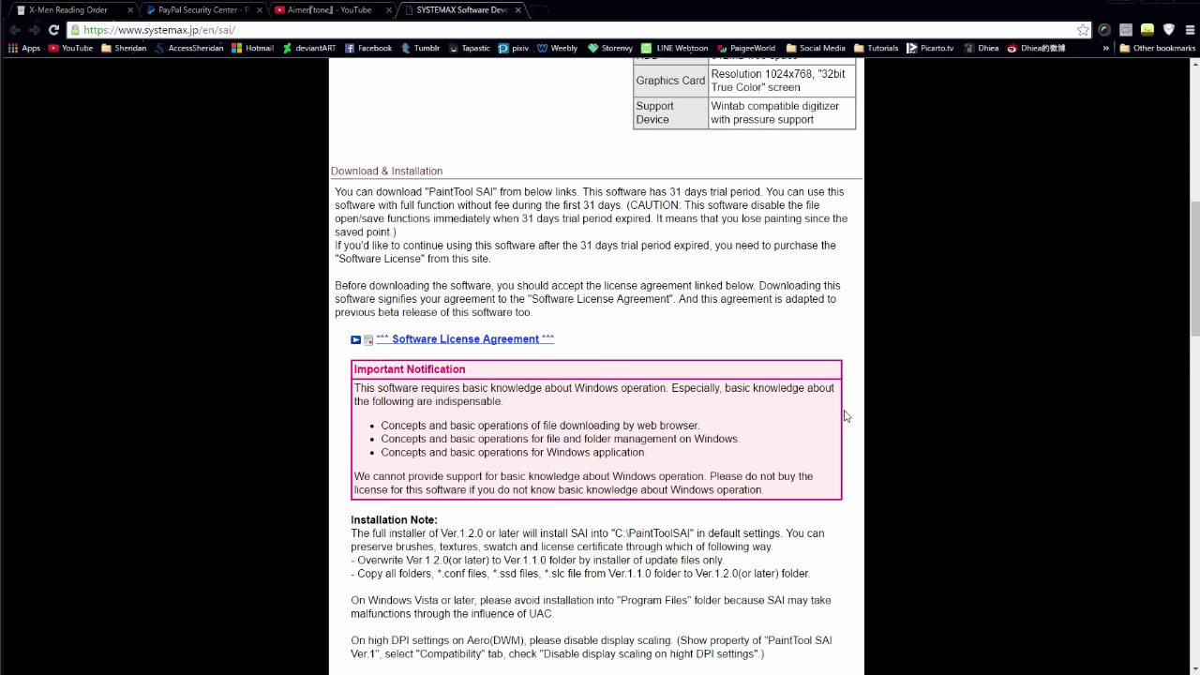
pyautogui.scroll(-6, 844, 416)
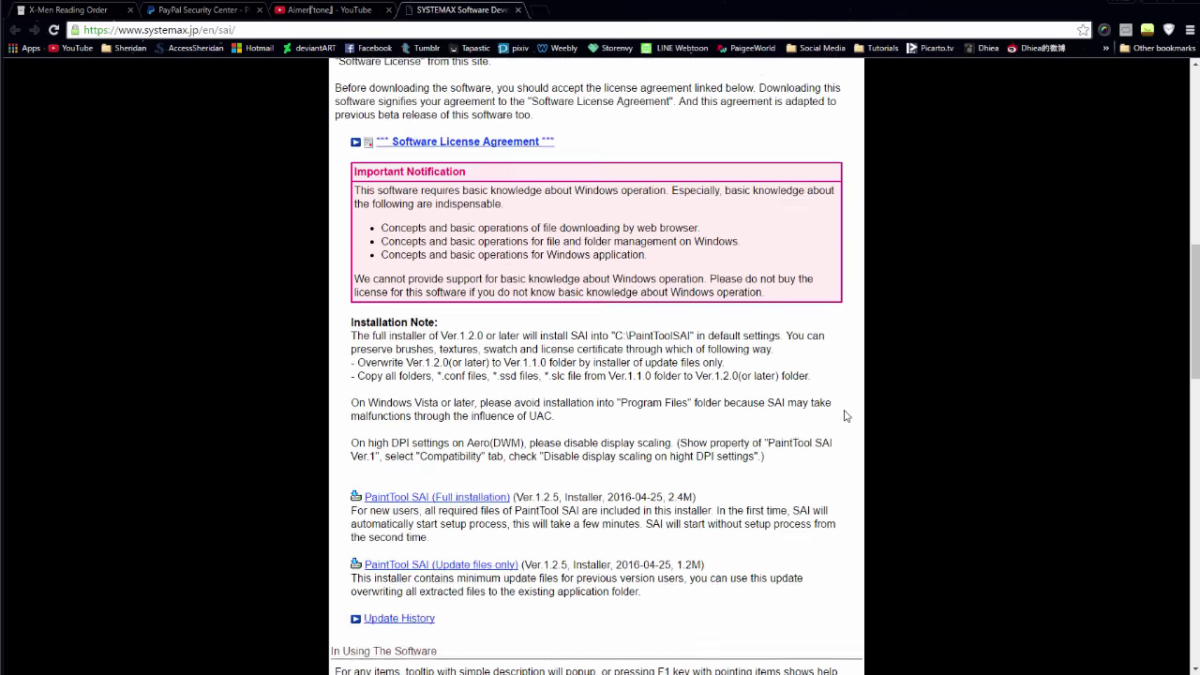
pyautogui.scroll(-9, 844, 415)
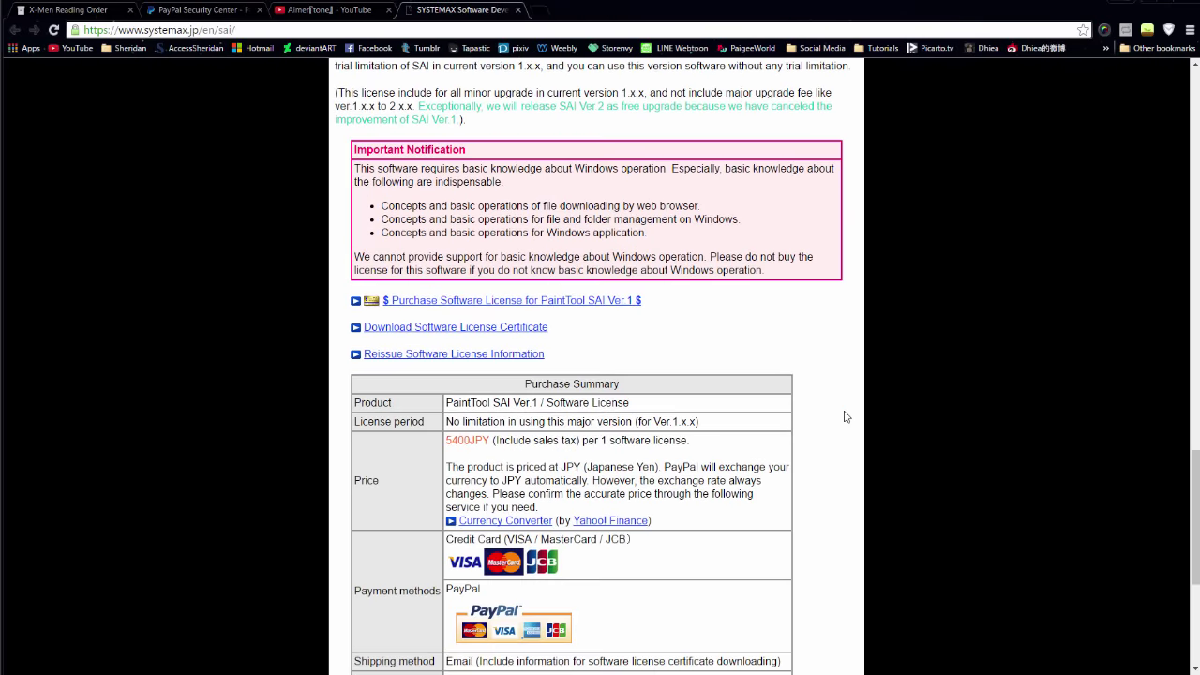
pyautogui.scroll(1, 846, 416)
pyautogui.scroll(-2, 846, 417)
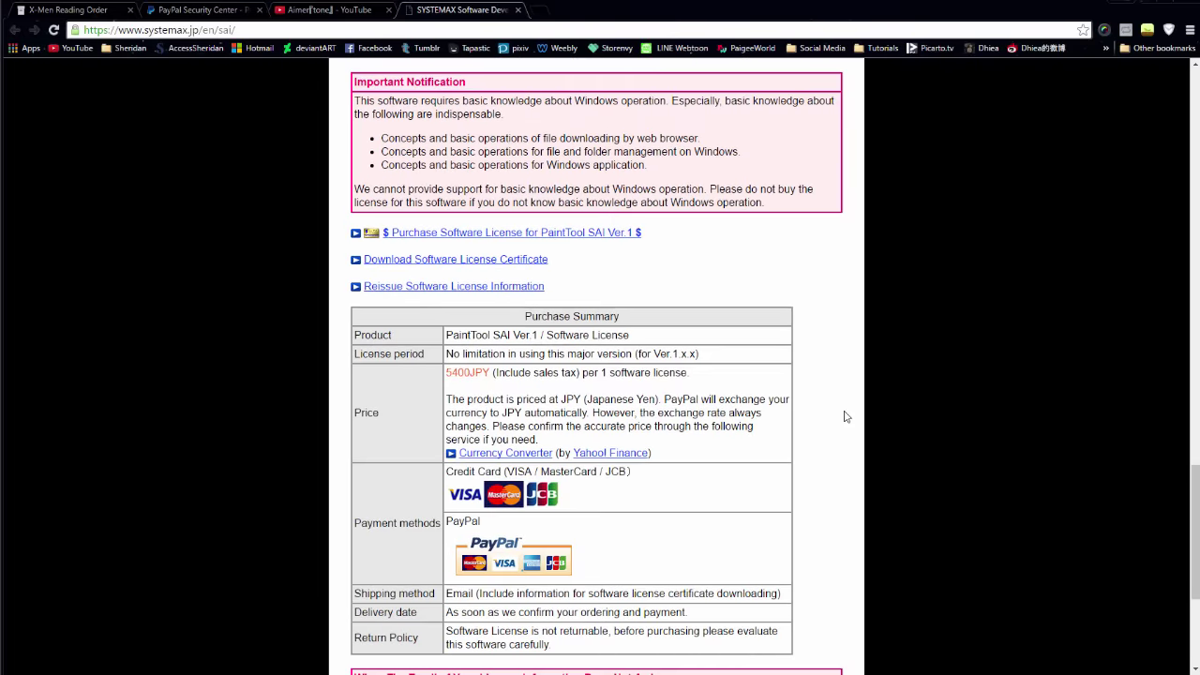
pyautogui.scroll(-1, 845, 416)
pyautogui.scroll(1, 845, 417)
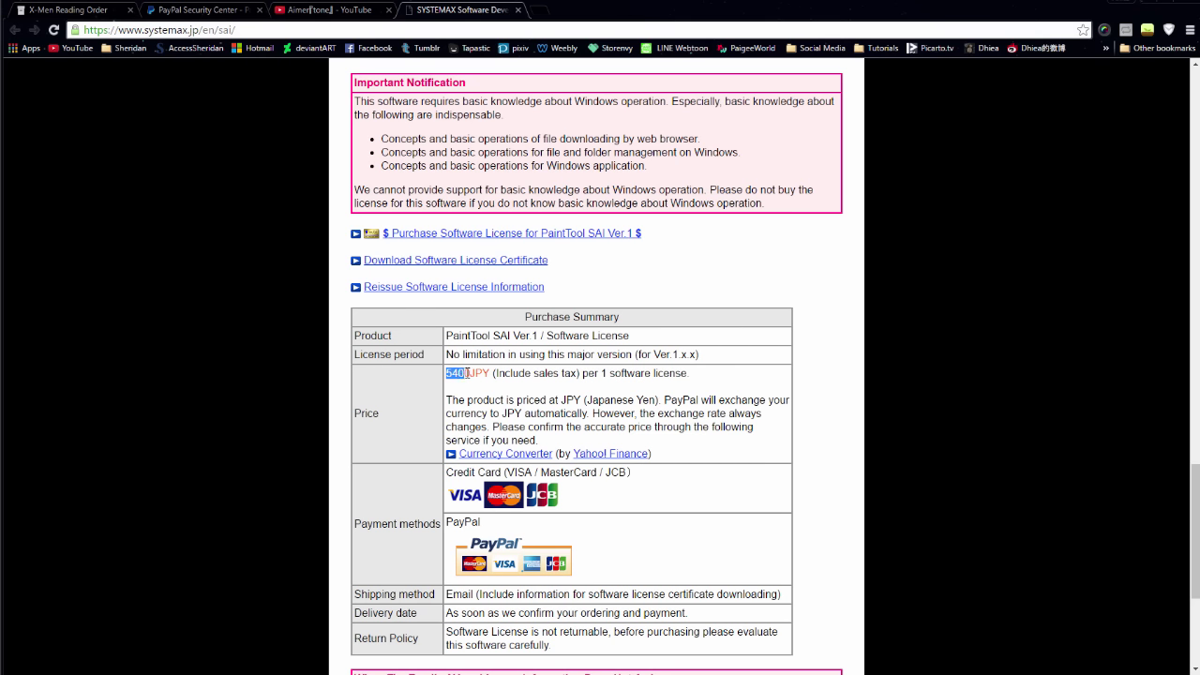
pyautogui.moveTo(480, 373); pyautogui.dragTo(490, 373)
pyautogui.click(716, 502)
pyautogui.scroll(5, 718, 502)
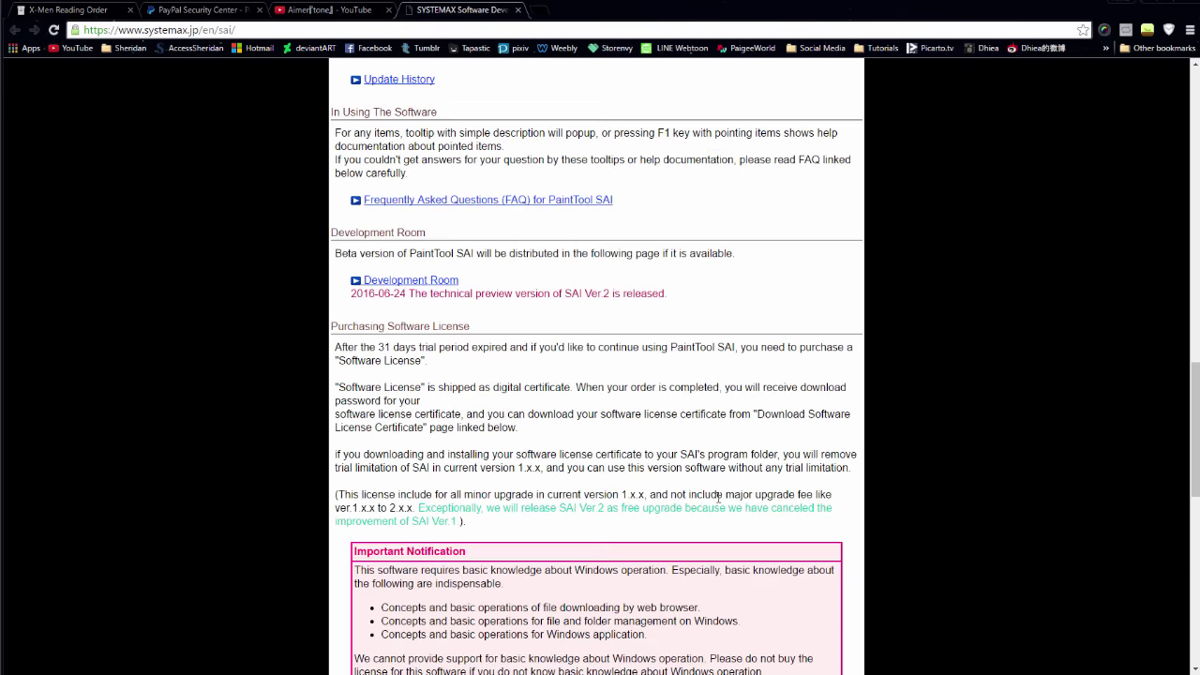
pyautogui.scroll(5, 718, 498)
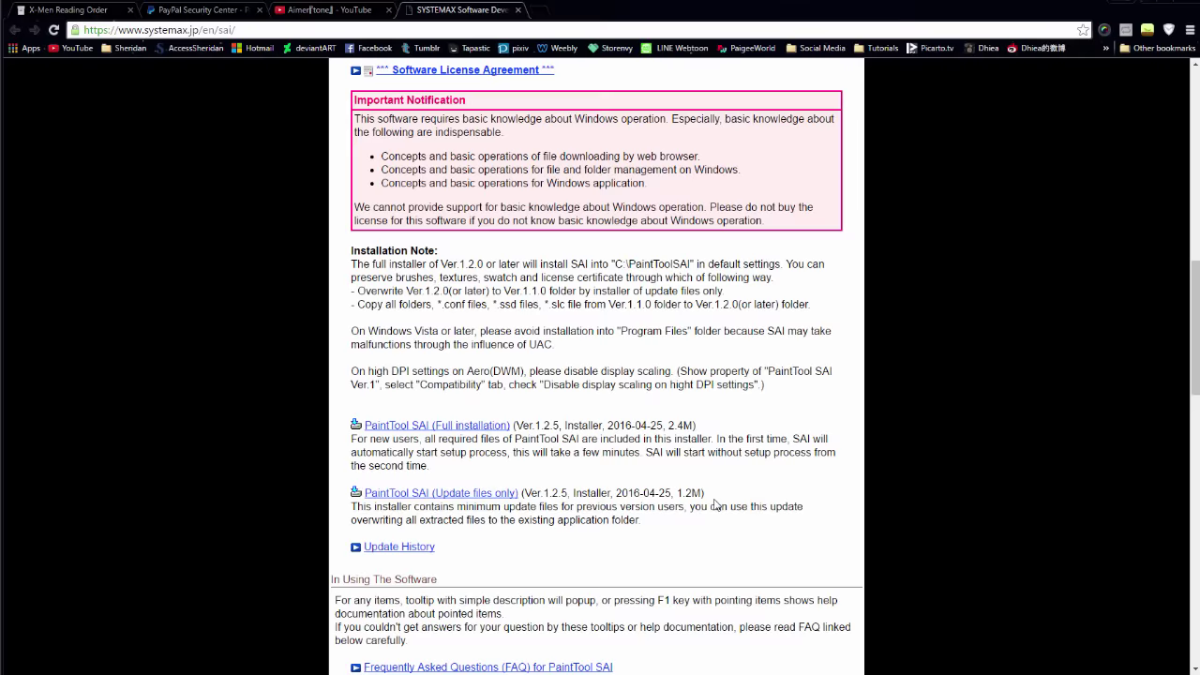
pyautogui.scroll(6, 713, 506)
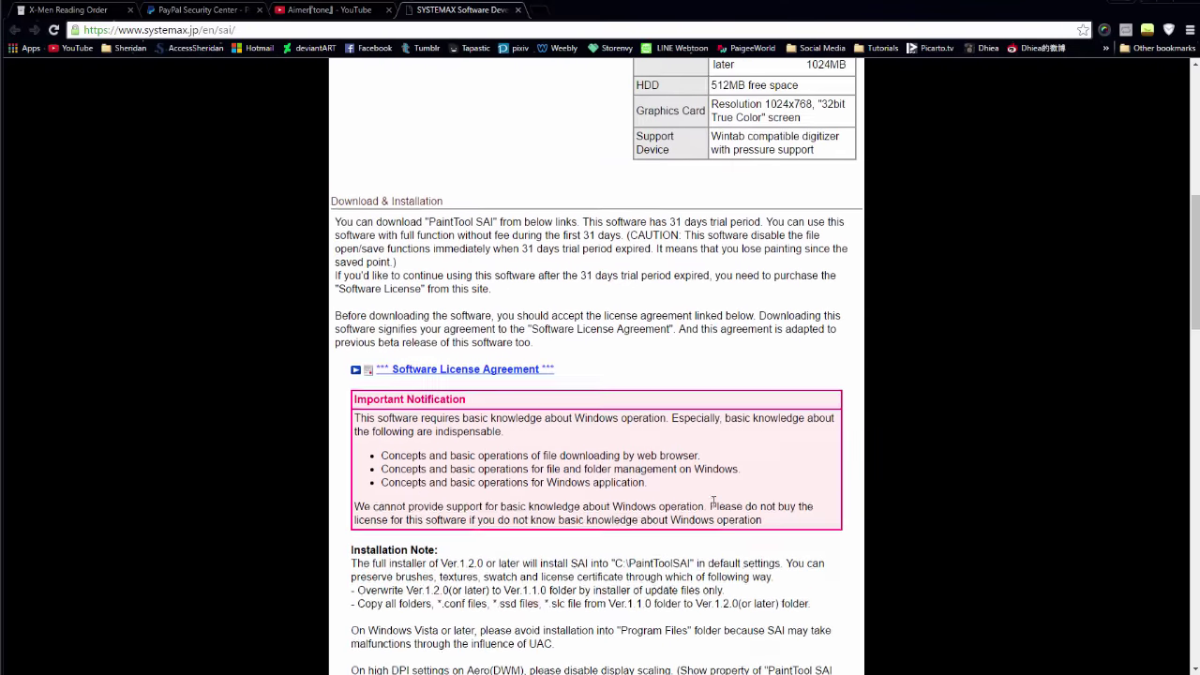
pyautogui.scroll(2, 713, 501)
pyautogui.scroll(1, 715, 507)
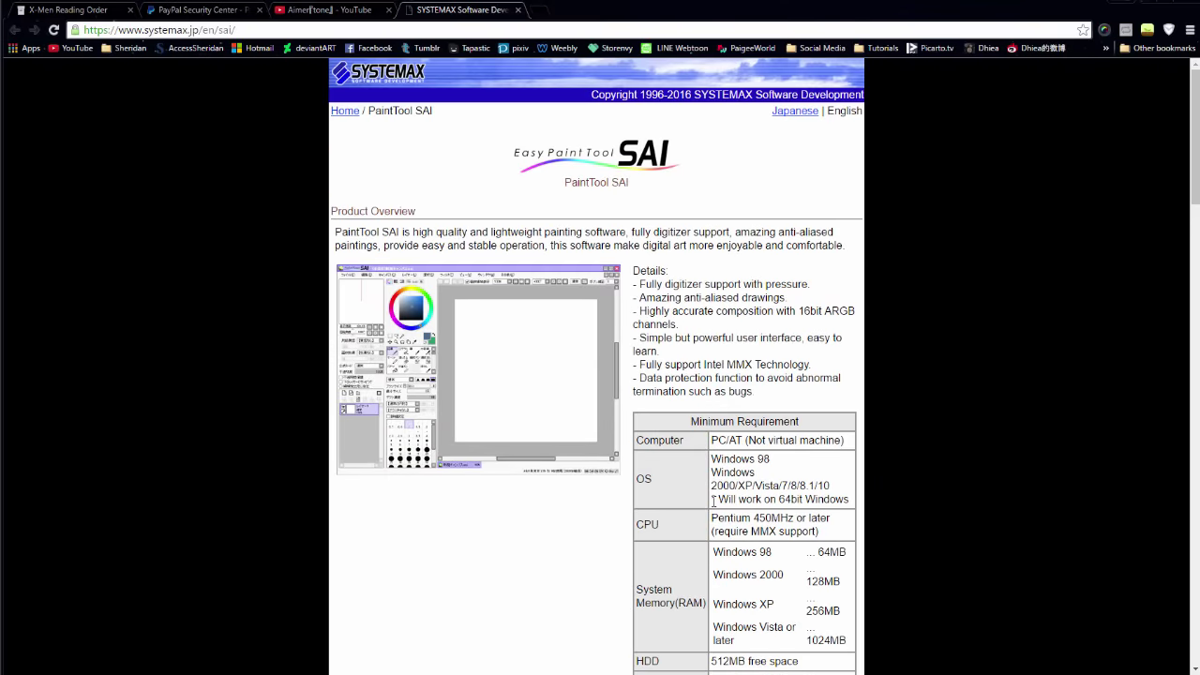
pyautogui.scroll(-4, 713, 501)
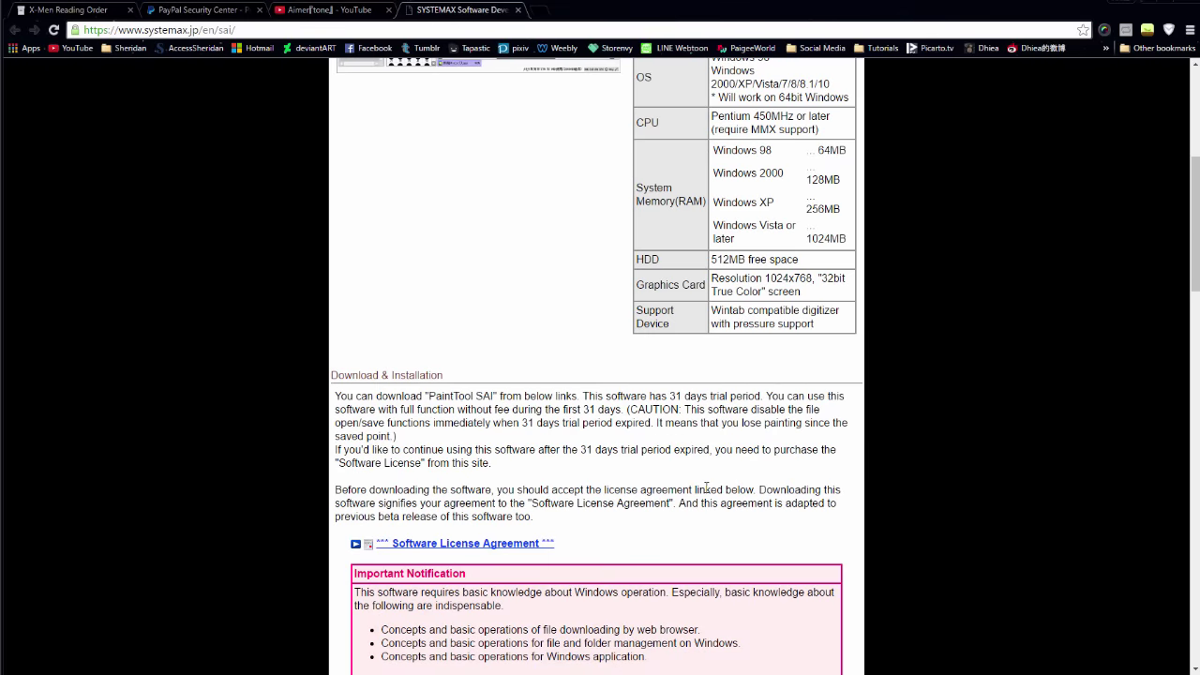
pyautogui.moveTo(650, 396); pyautogui.dragTo(765, 397)
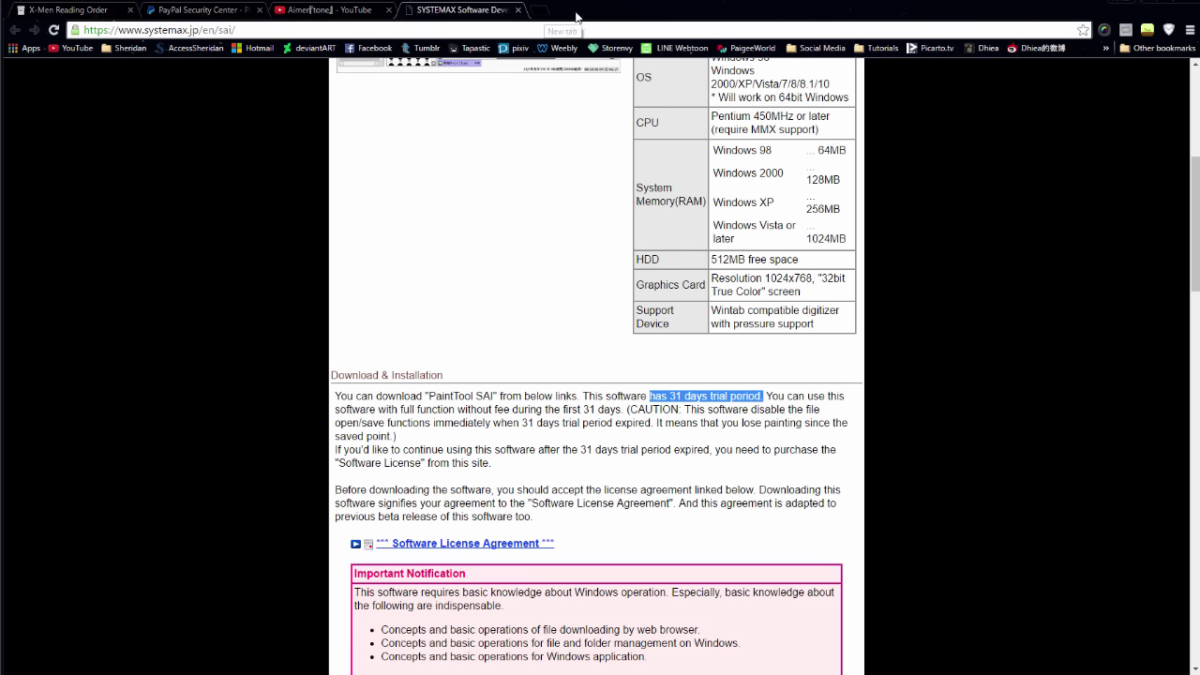
# - Load pixiv in a new Chrome tab by entering 'pix', then return to the empty SAI workspace
pyautogui.click(544, 13)
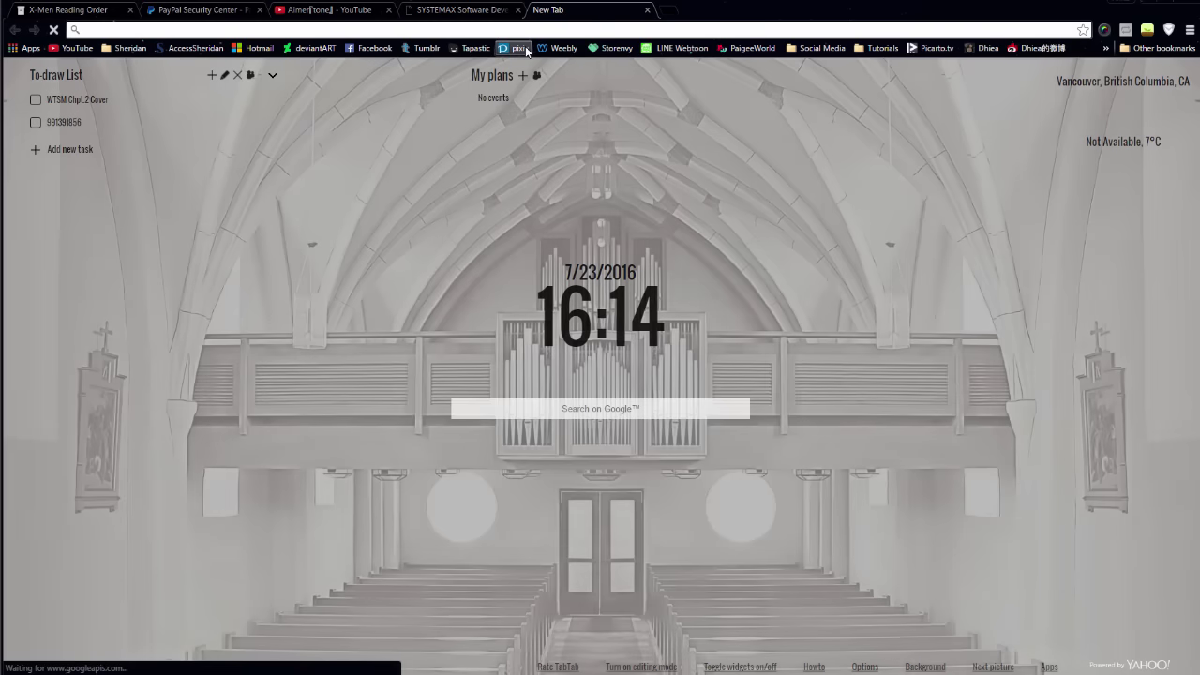
pyautogui.write('pix')
pyautogui.press('Return')
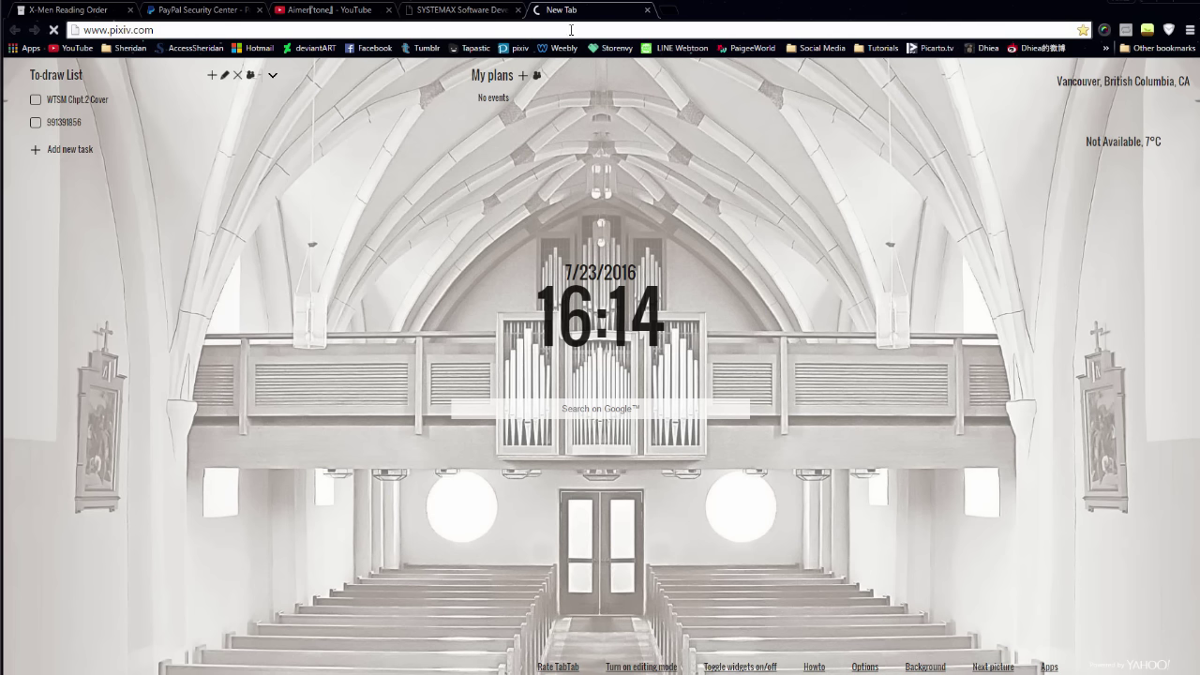
pyautogui.click(570, 30)
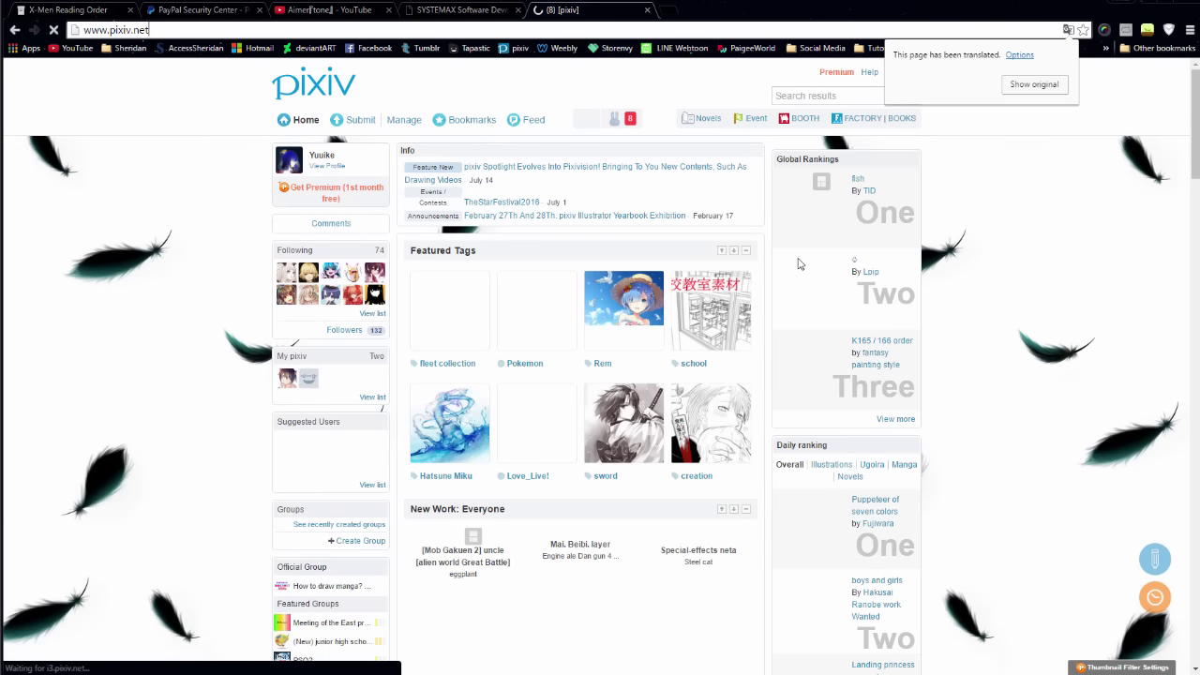
pyautogui.scroll(-1, 945, 316)
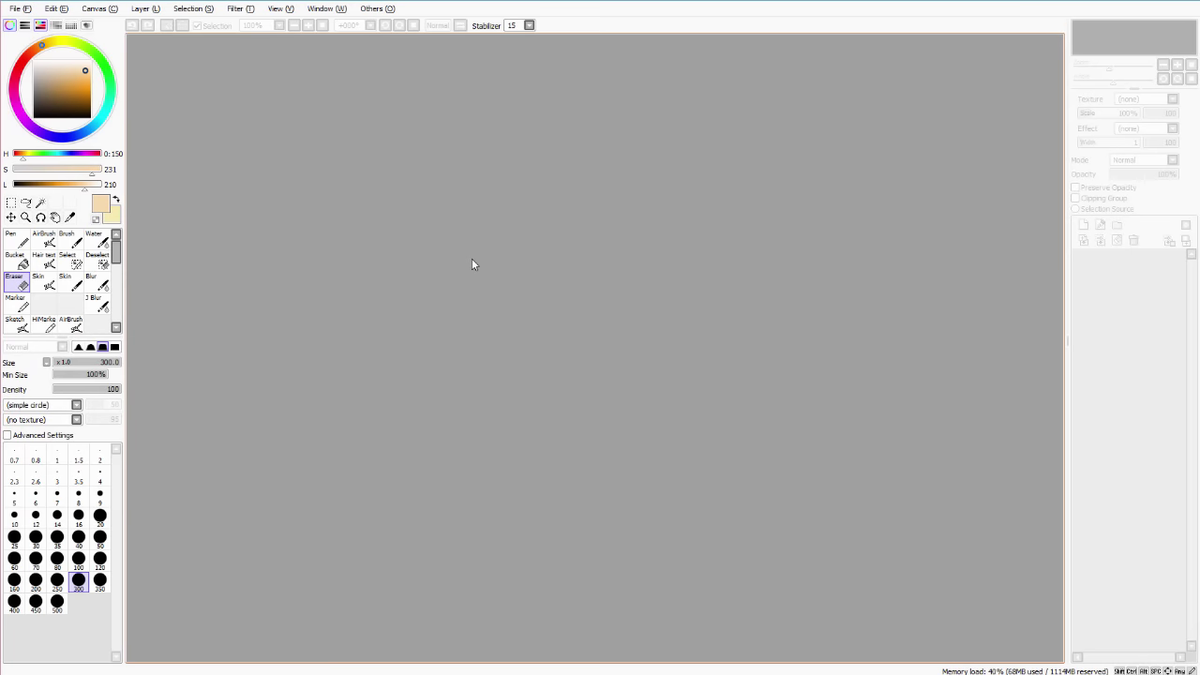
# - Start a new canvas from the File menu and look over its width, height and unit fields
pyautogui.click(20, 9)
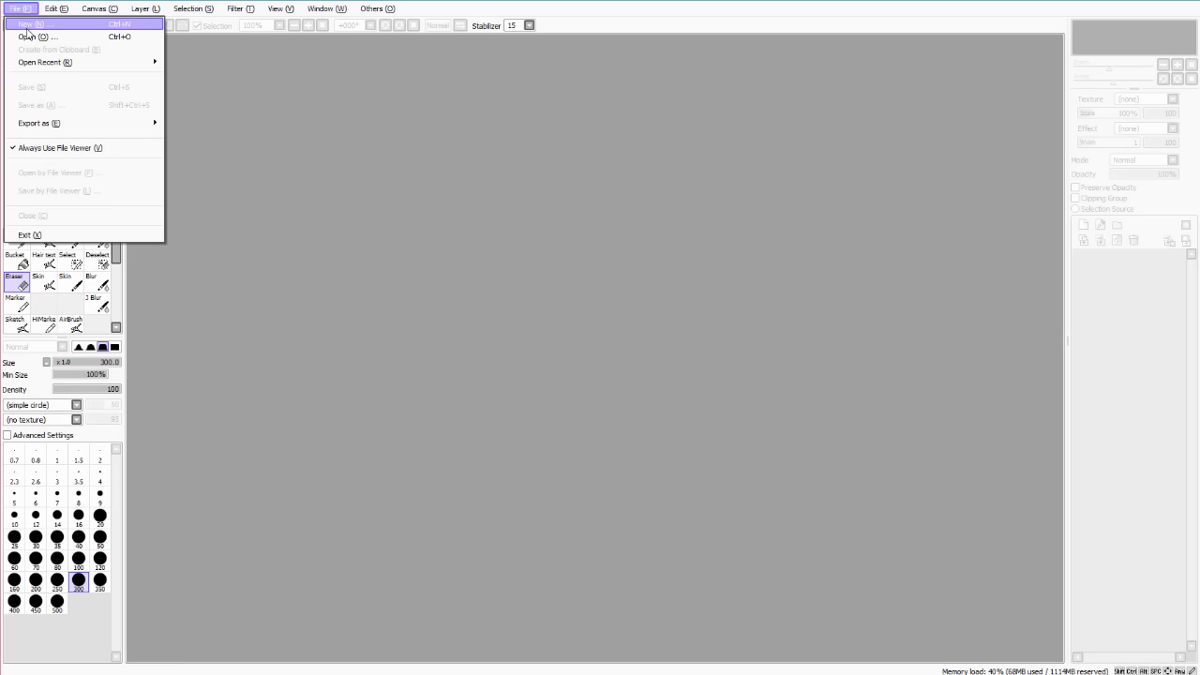
pyautogui.click(74, 25)
pyautogui.moveTo(212, 19); pyautogui.dragTo(592, 176)
pyautogui.click(556, 246)
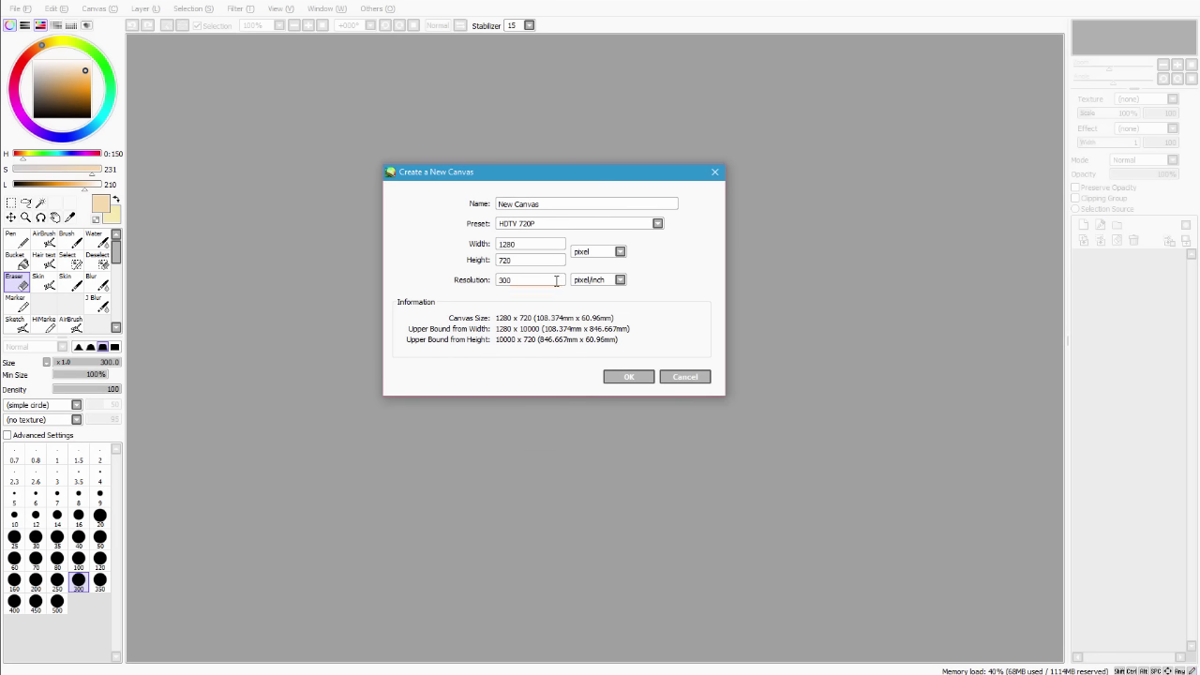
pyautogui.doubleClick(521, 261)
pyautogui.click(591, 251)
pyautogui.click(595, 259)
pyautogui.click(555, 262)
# - Choose the A6 - 300dpi preset in pixel units at 300 resolution and create the canvas
pyautogui.click(568, 227)
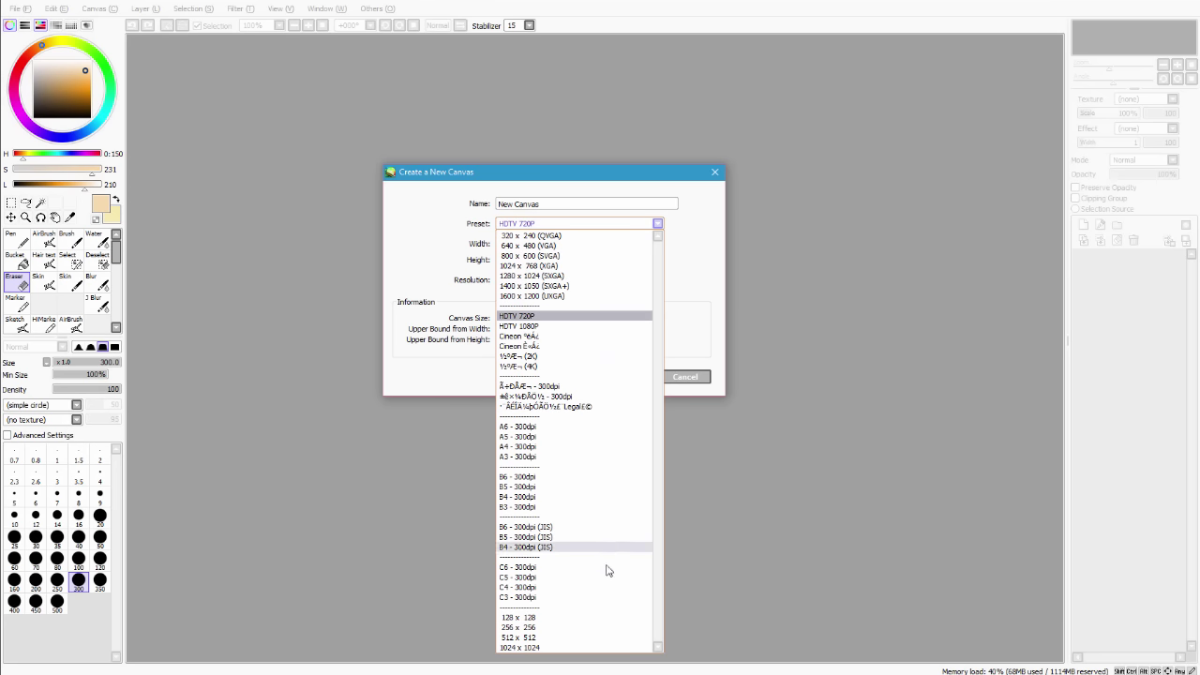
pyautogui.click(556, 432)
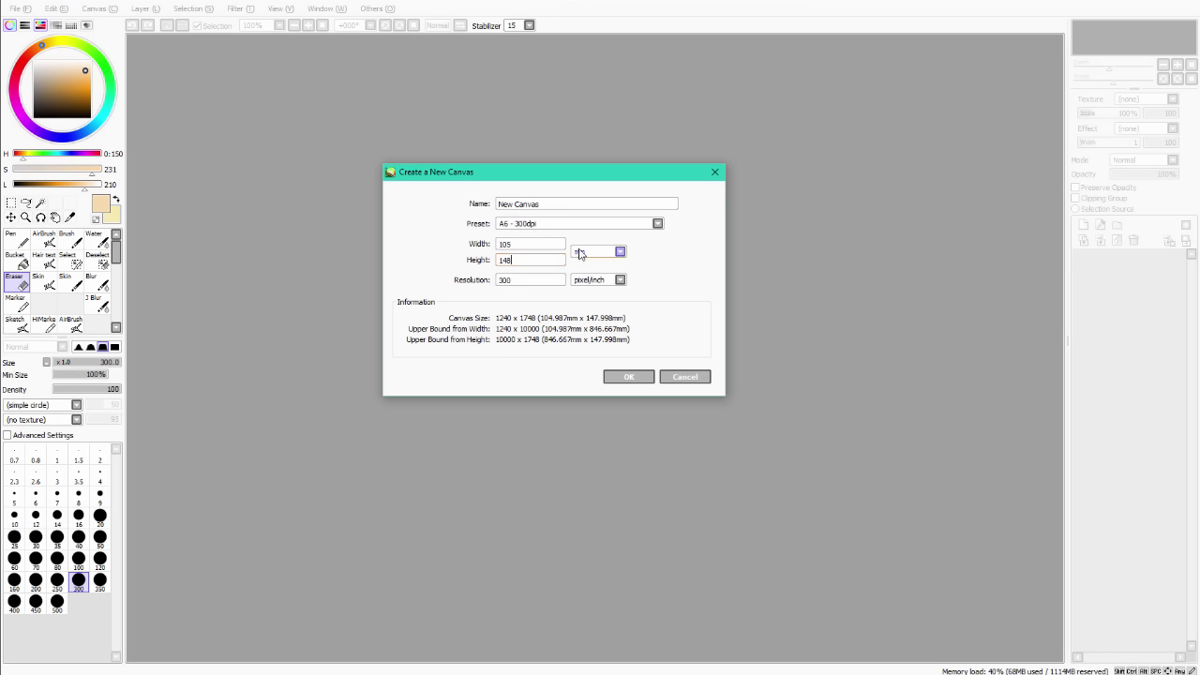
pyautogui.click(575, 251)
pyautogui.click(599, 294)
pyautogui.click(591, 252)
pyautogui.click(591, 267)
pyautogui.moveTo(527, 281); pyautogui.dragTo(488, 282)
pyautogui.click(544, 280)
pyautogui.click(640, 375)
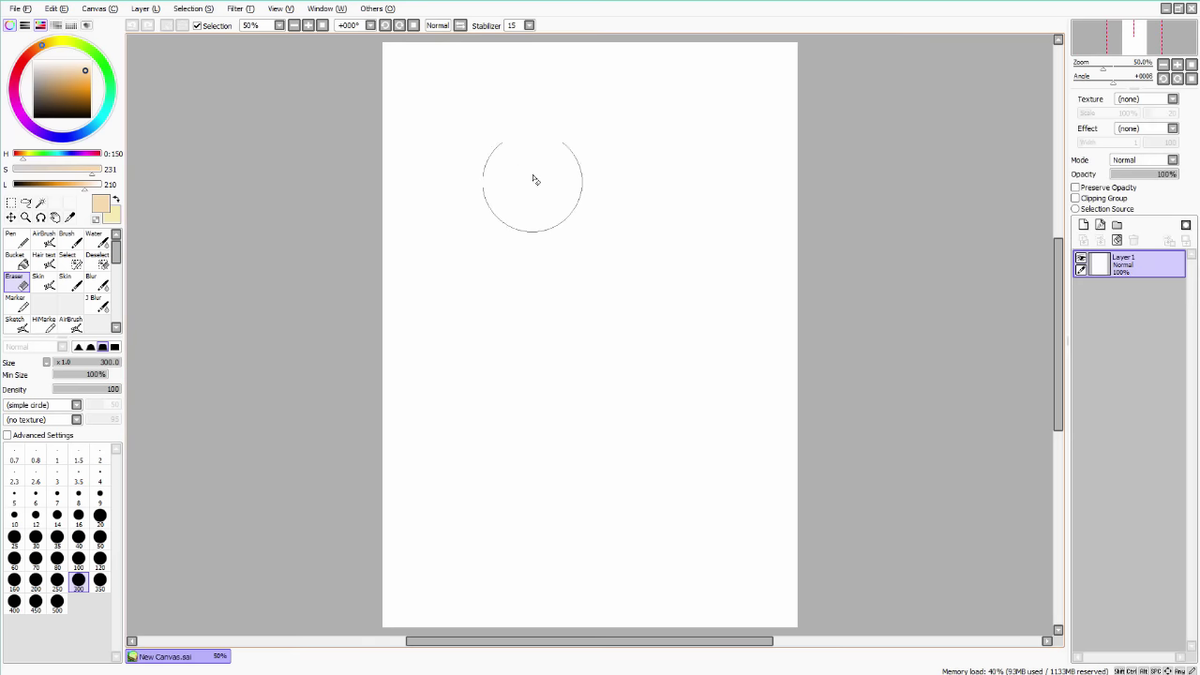
pyautogui.click(8, 237)
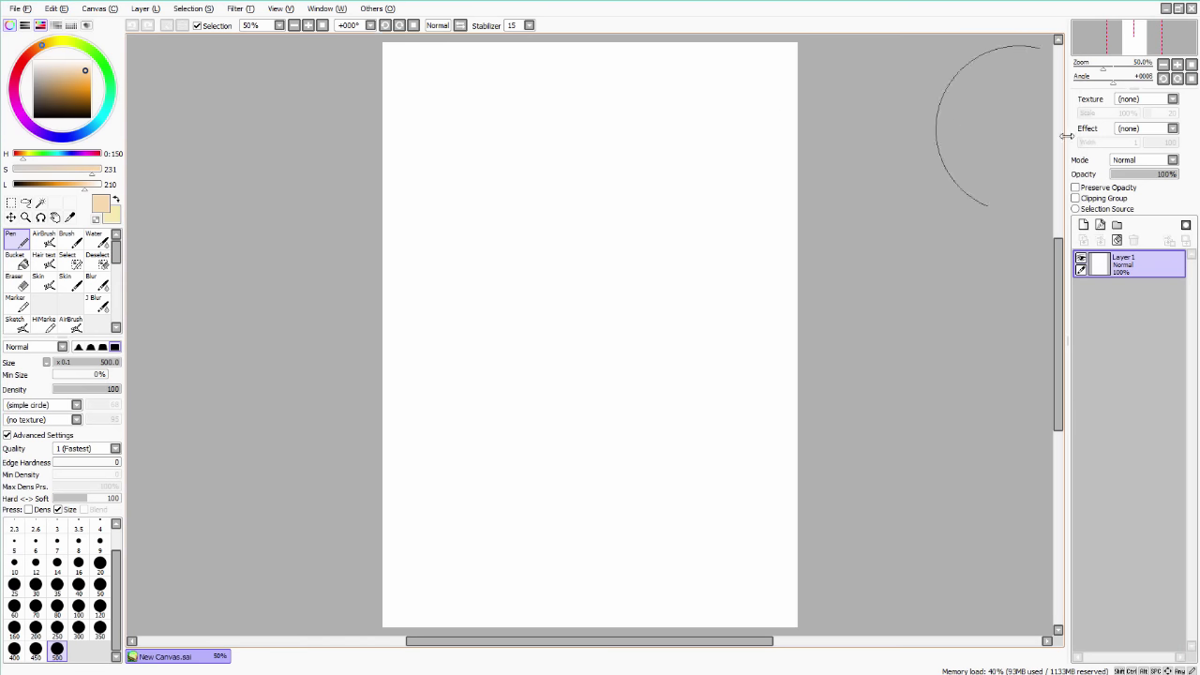
pyautogui.click(309, 9)
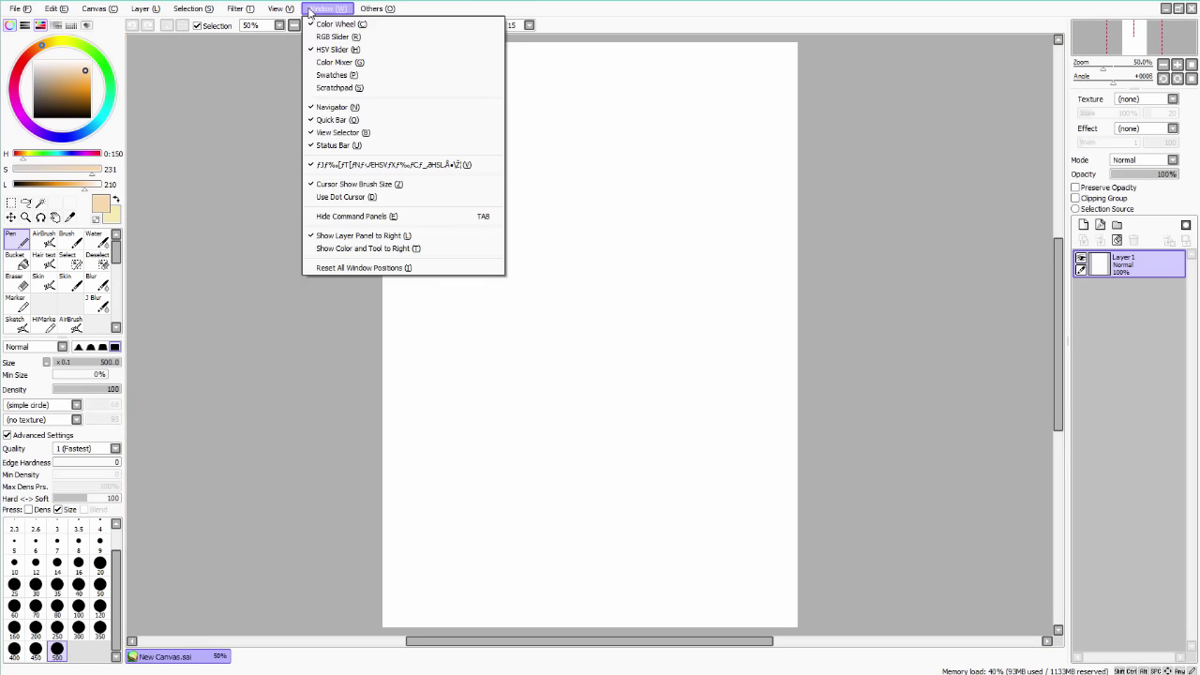
pyautogui.click(442, 240)
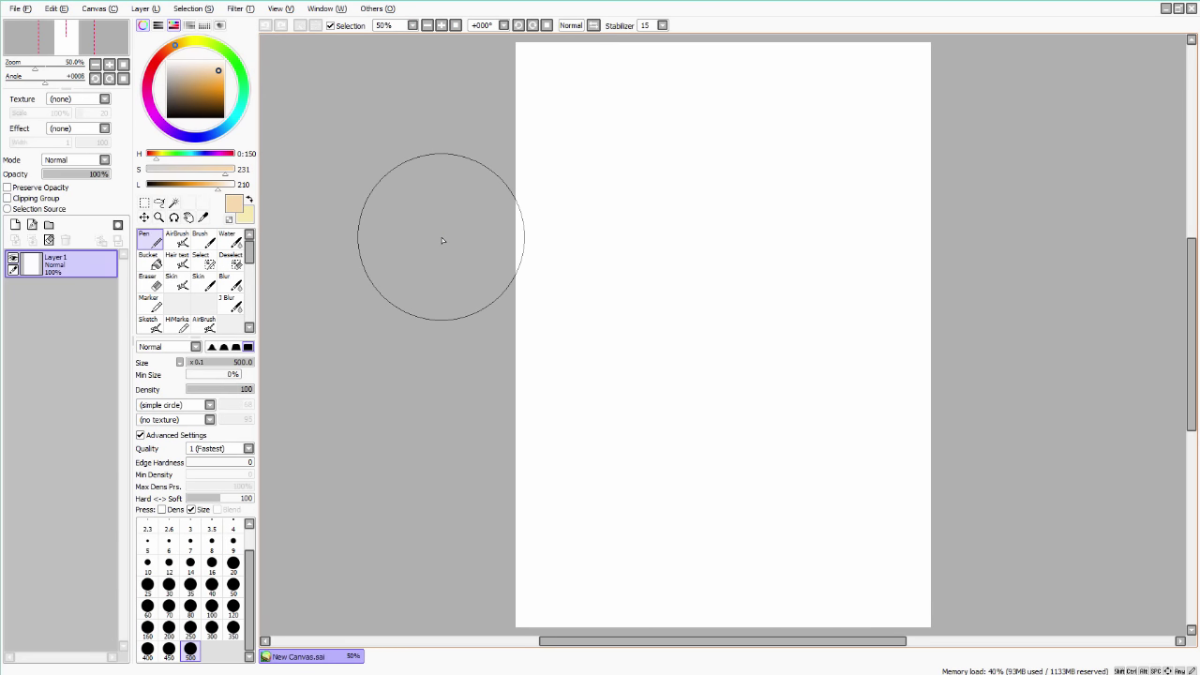
pyautogui.scroll(-1, 442, 238)
pyautogui.scroll(1, 443, 242)
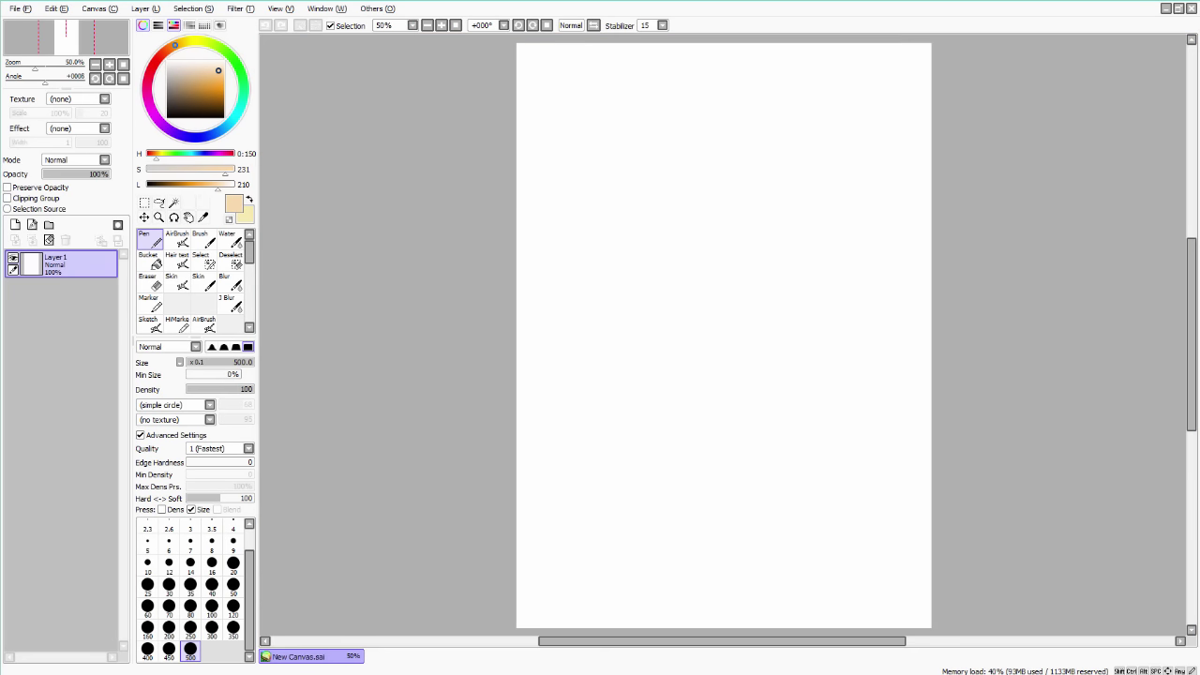
pyautogui.click(280, 9)
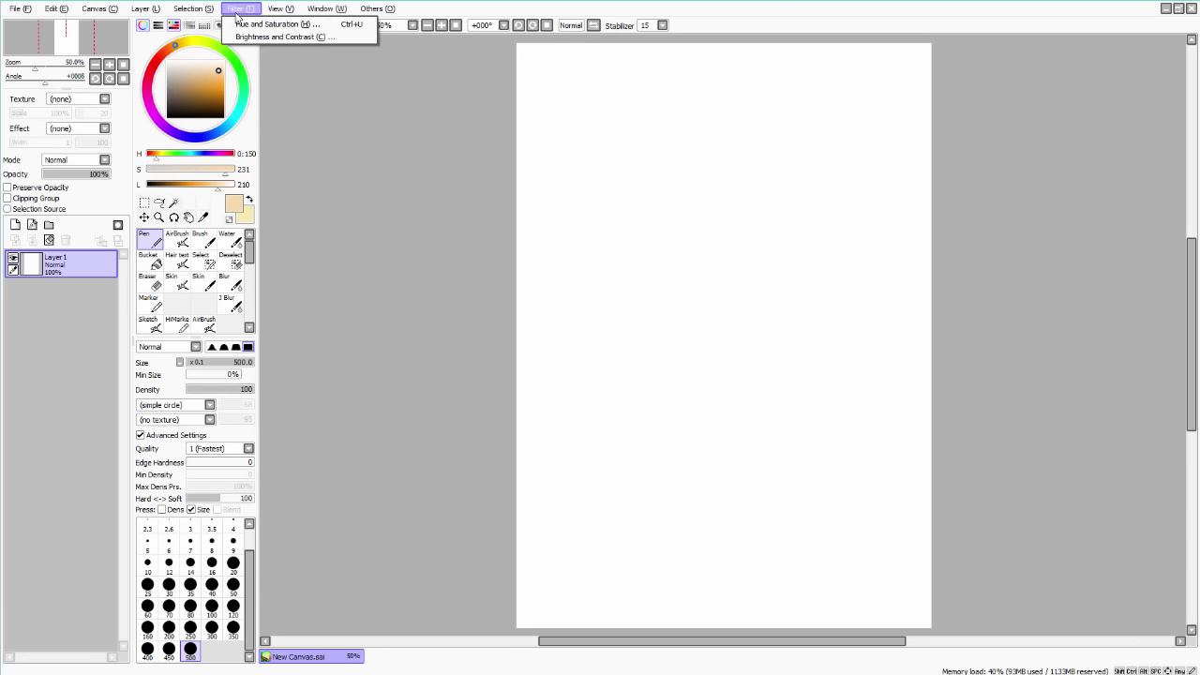
pyautogui.moveTo(324, 10)
pyautogui.click(362, 235)
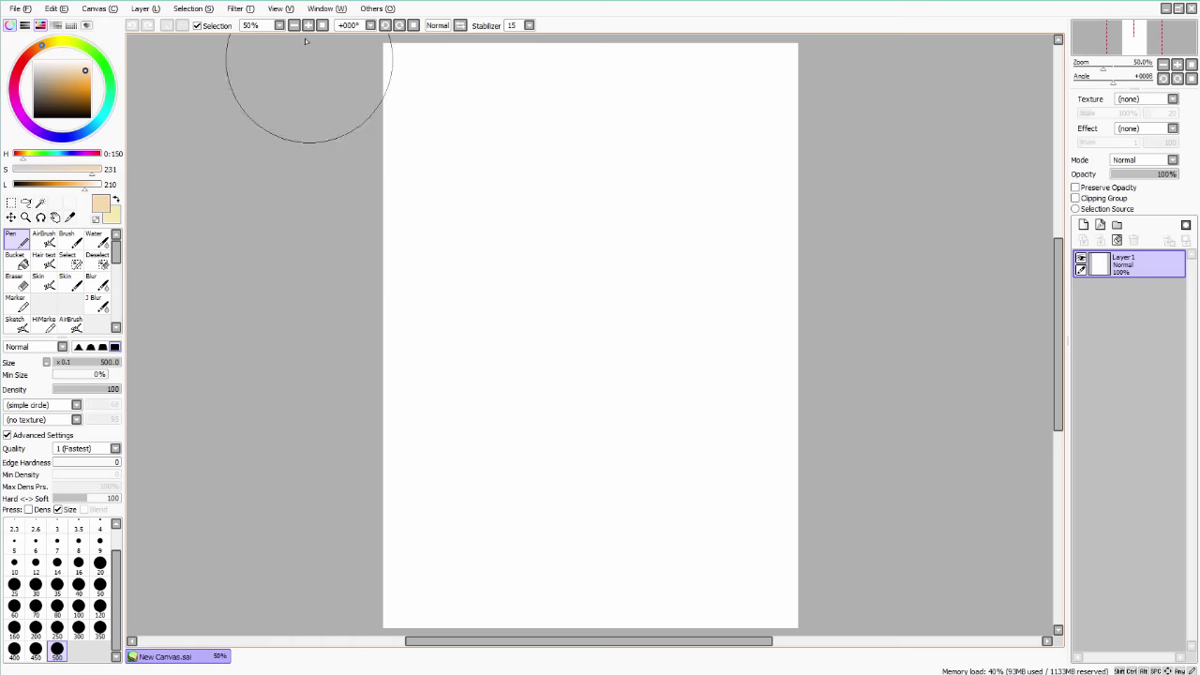
pyautogui.click(323, 9)
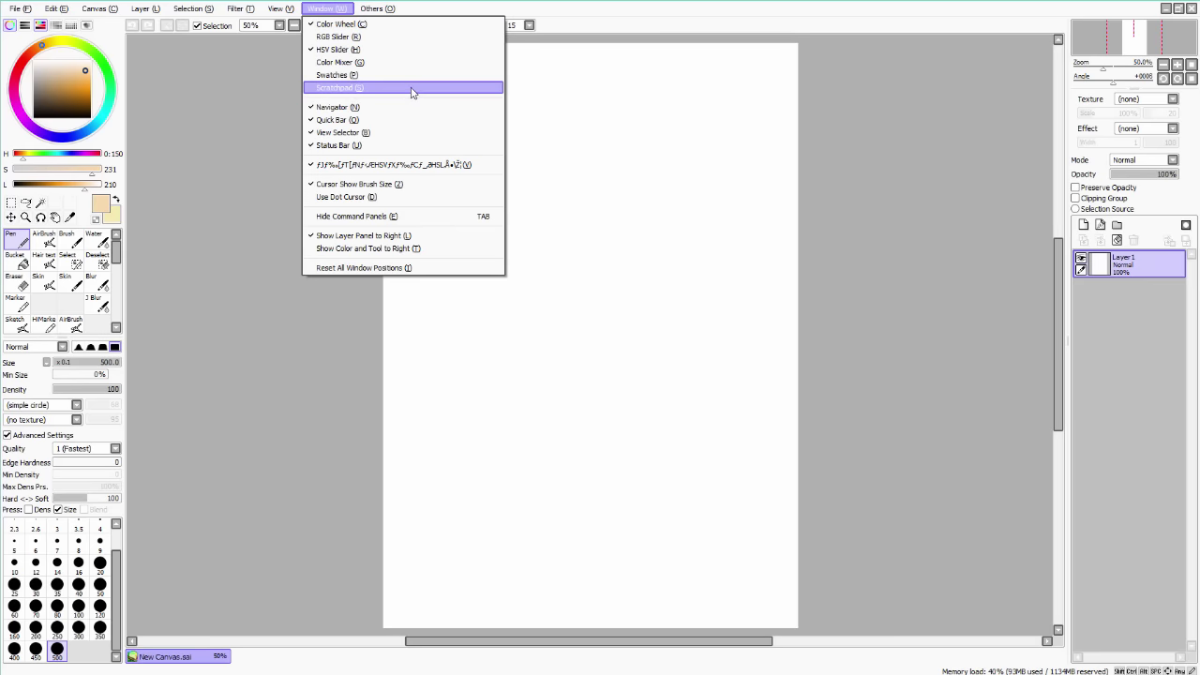
# - Toggle the colour wheel and pick pink, then blue, as the current colour
pyautogui.moveTo(93, 8)
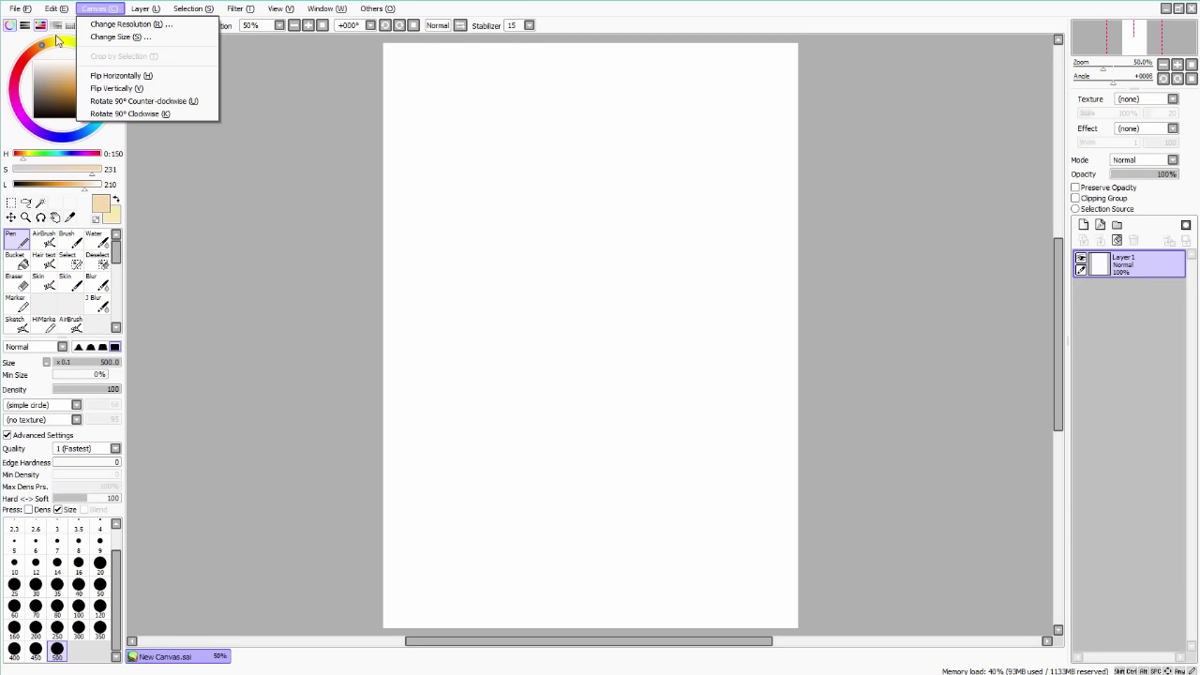
pyautogui.click(12, 26)
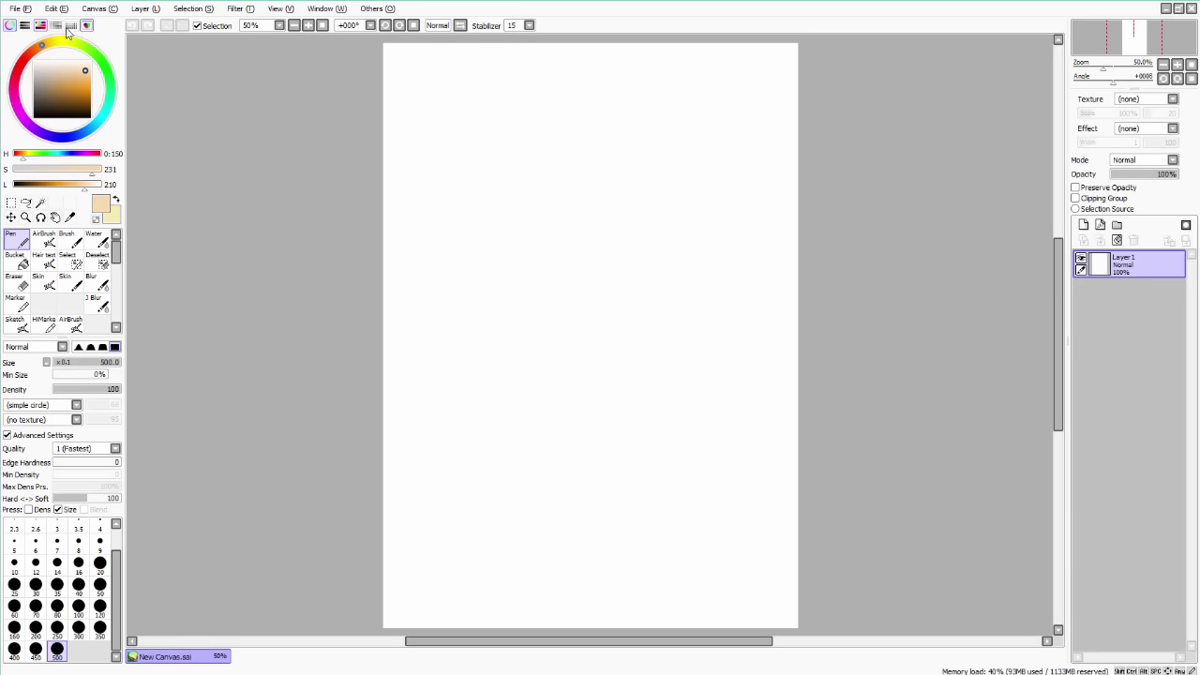
pyautogui.click(9, 28)
pyautogui.click(9, 28)
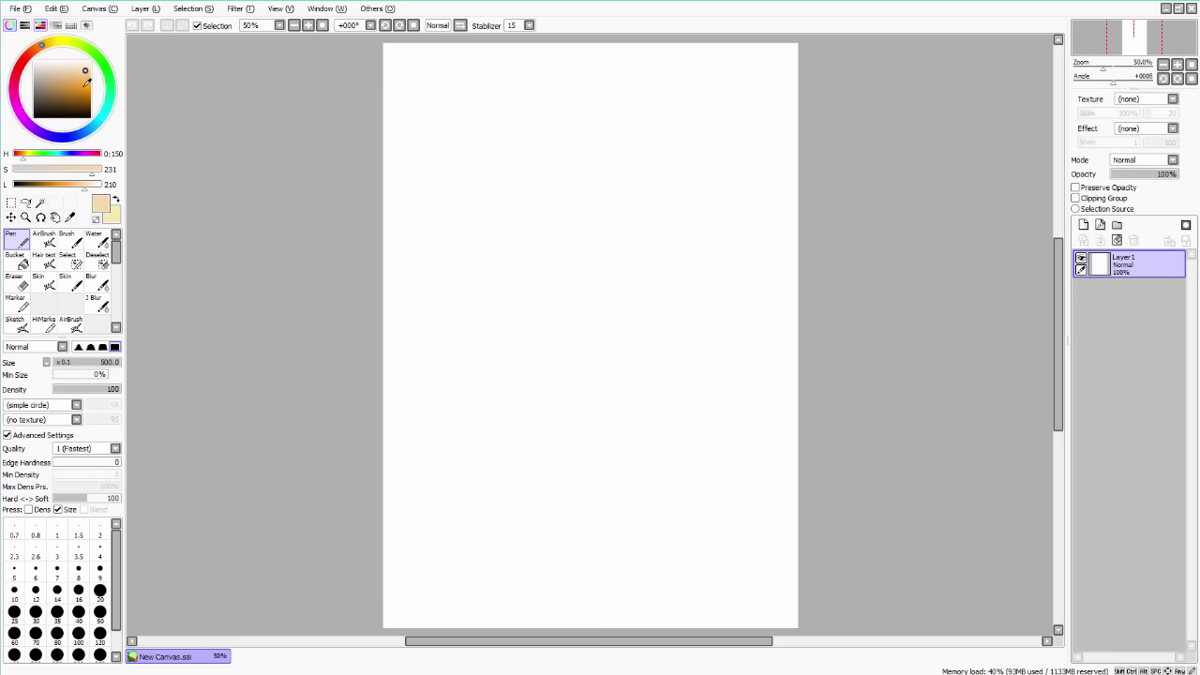
pyautogui.moveTo(40, 53)
pyautogui.mouseDown()
pyautogui.moveTo(12, 85)
pyautogui.moveTo(111, 83)
pyautogui.moveTo(15, 77)
pyautogui.moveTo(25, 57)
pyautogui.moveTo(89, 86)
pyautogui.mouseUp()
pyautogui.moveTo(93, 128)
pyautogui.mouseDown()
pyautogui.moveTo(101, 138)
pyautogui.moveTo(46, 162)
pyautogui.mouseUp()
# - Cycle the RGB and HSV slider panels, then set a dark grey with the greyscale sliders
pyautogui.click(23, 26)
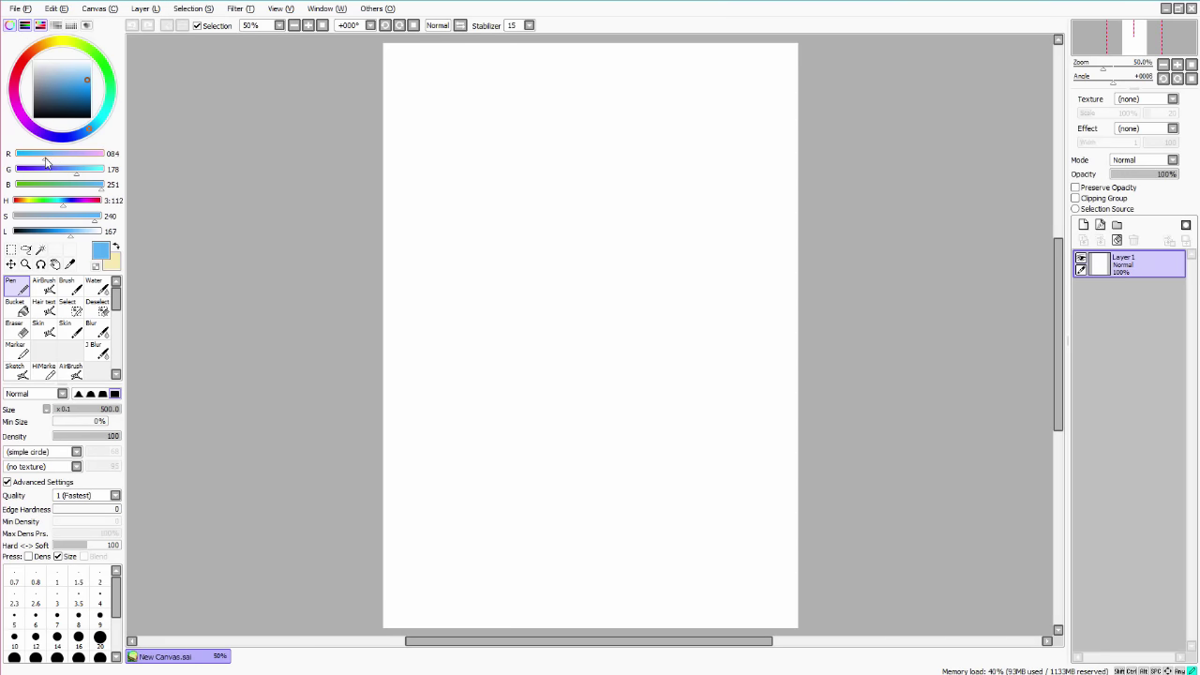
pyautogui.click(40, 28)
pyautogui.click(40, 26)
pyautogui.click(25, 26)
pyautogui.click(39, 26)
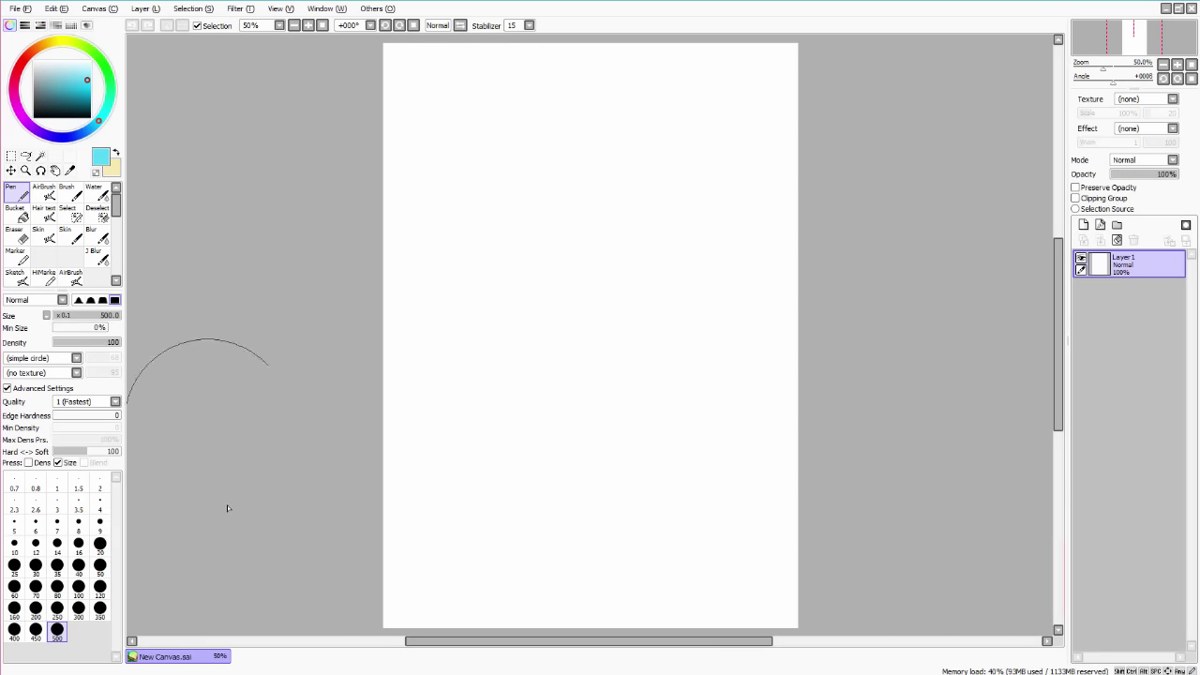
pyautogui.click(55, 25)
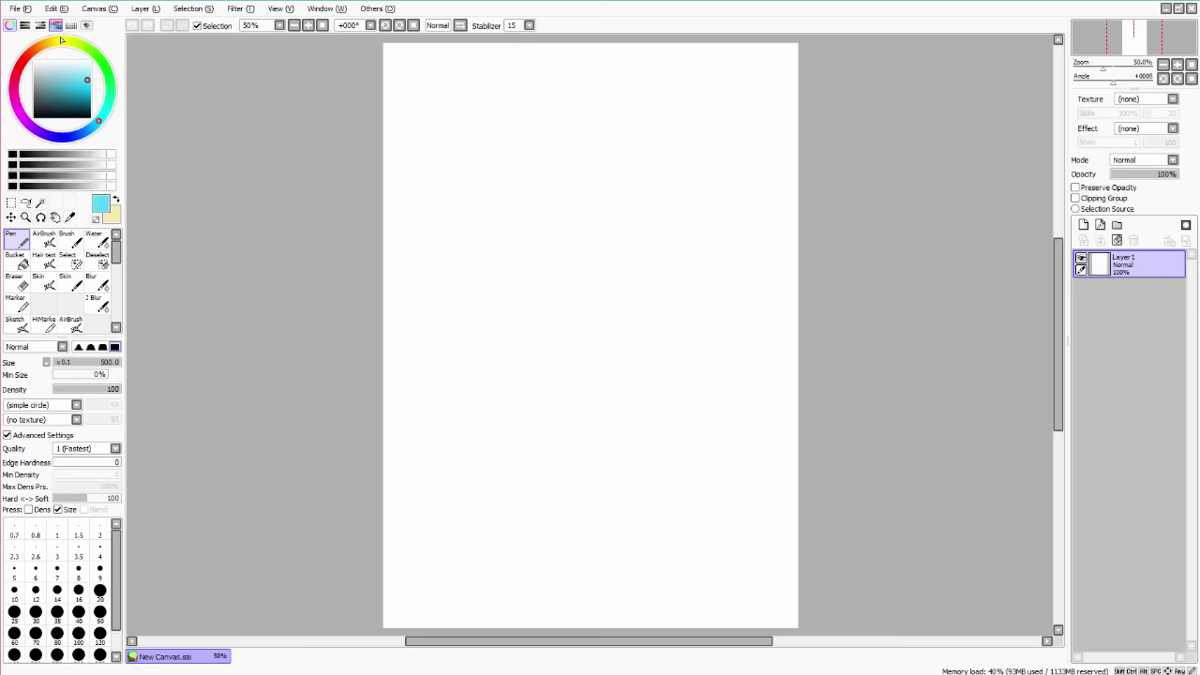
pyautogui.moveTo(70, 147); pyautogui.dragTo(39, 154)
# - Pick a red swatch from the colour swatch palette
pyautogui.click(70, 25)
pyautogui.click(55, 26)
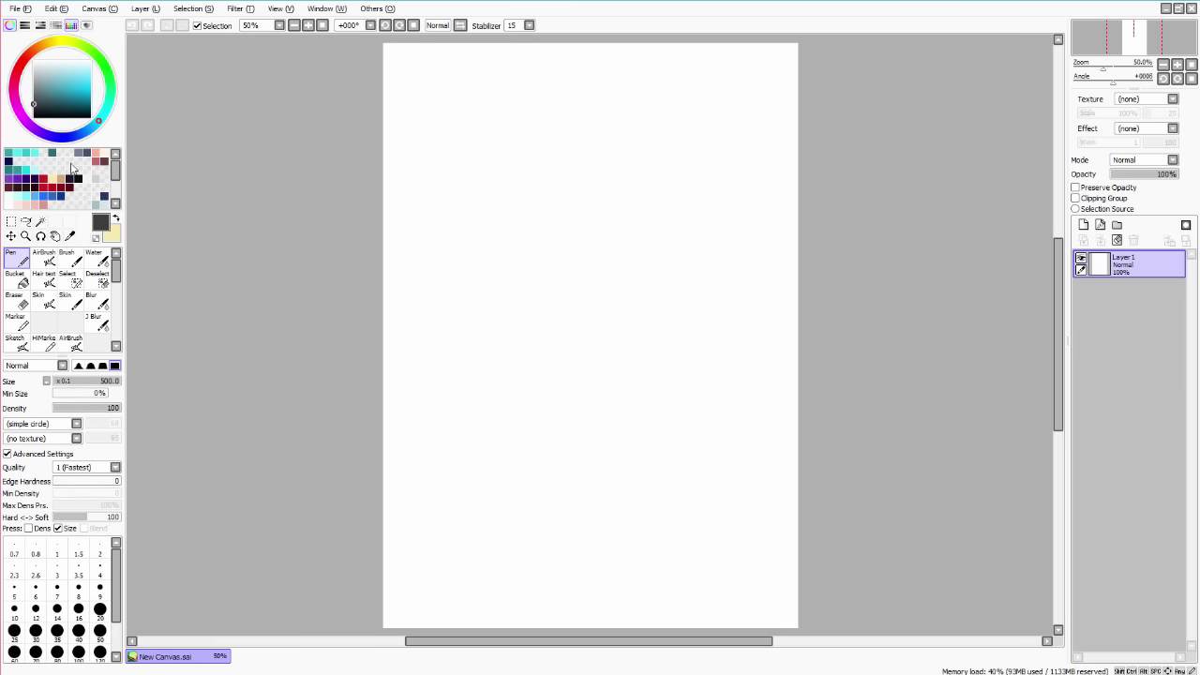
pyautogui.click(43, 178)
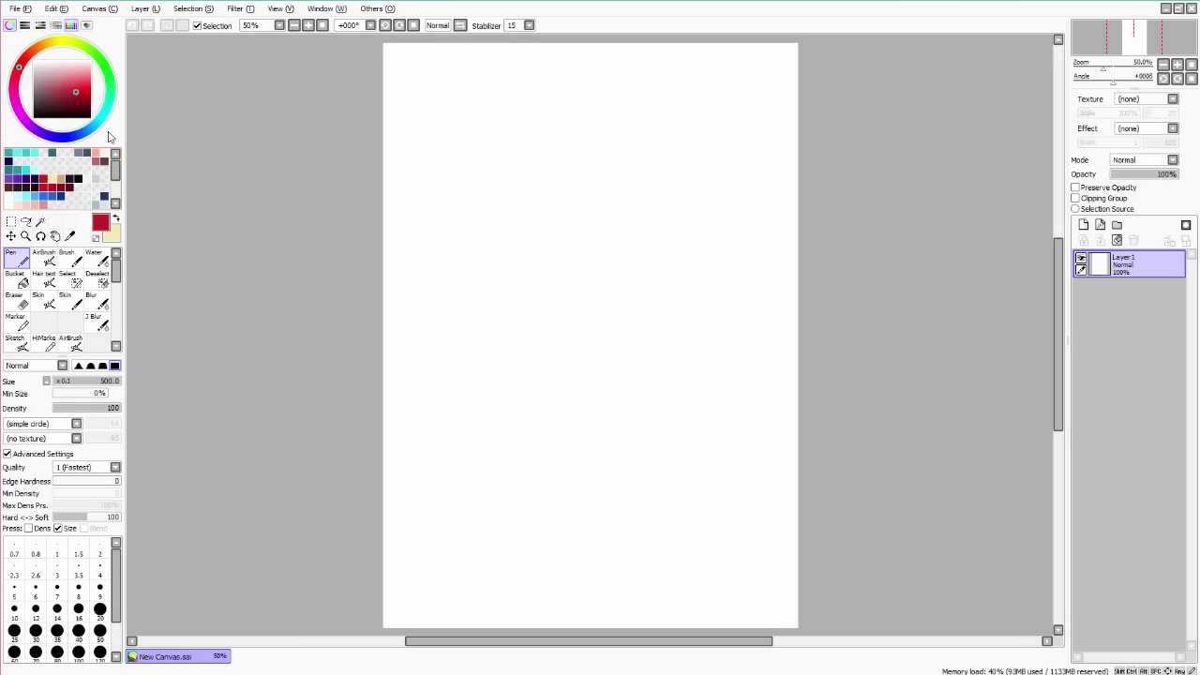
pyautogui.click(71, 25)
# - Set the brush size to 9 and scribble test strokes in the scratchpad
pyautogui.click(86, 26)
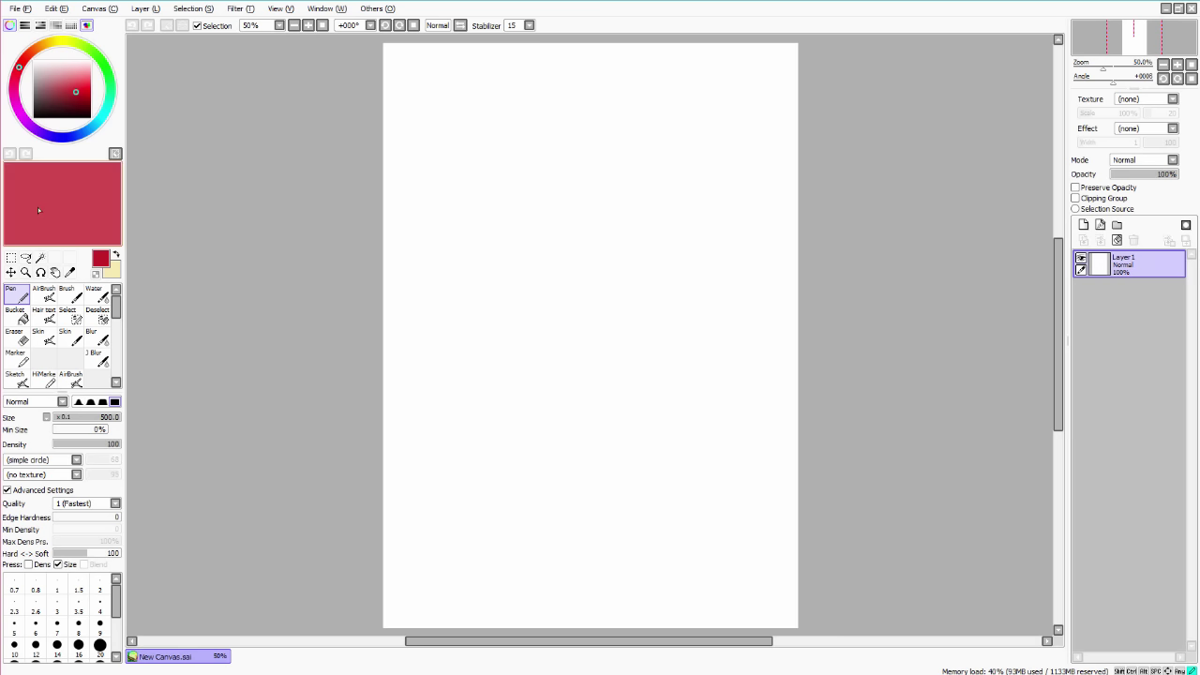
pyautogui.click(100, 622)
pyautogui.moveTo(81, 243)
pyautogui.mouseDown()
pyautogui.moveTo(19, 183)
pyautogui.moveTo(91, 193)
pyautogui.mouseUp()
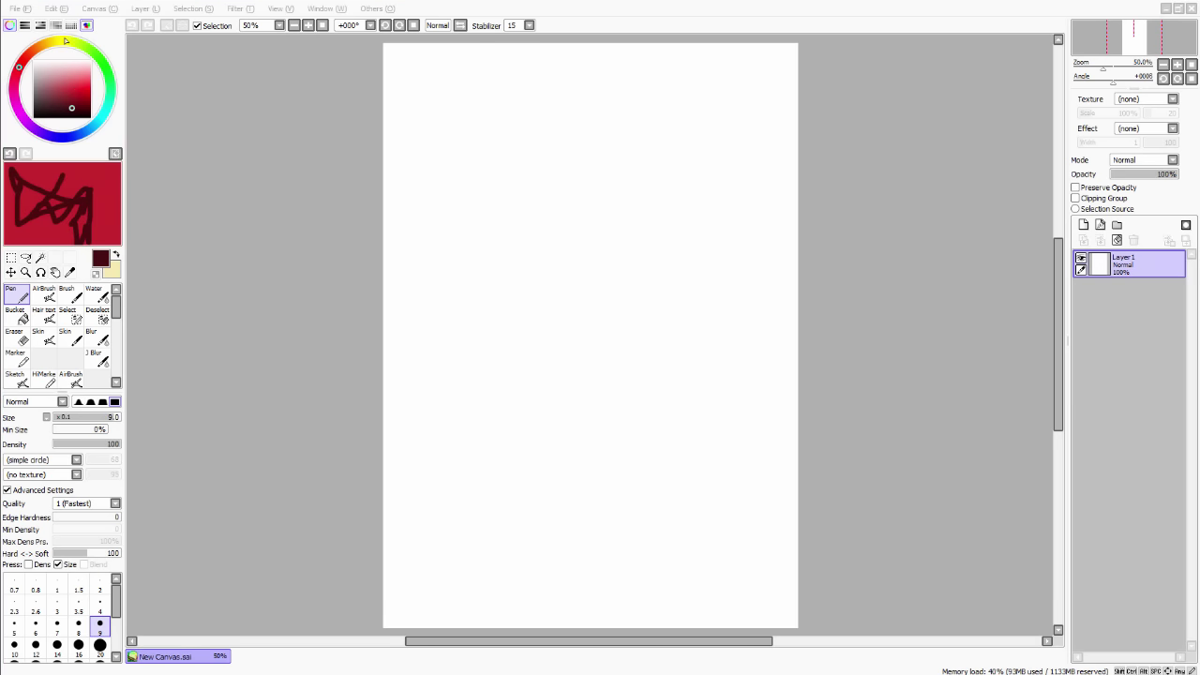
pyautogui.click(86, 25)
# - Choose a bright sky blue in the HSV sliders and set the brush size to 350
pyautogui.click(40, 25)
pyautogui.click(93, 125)
pyautogui.click(86, 86)
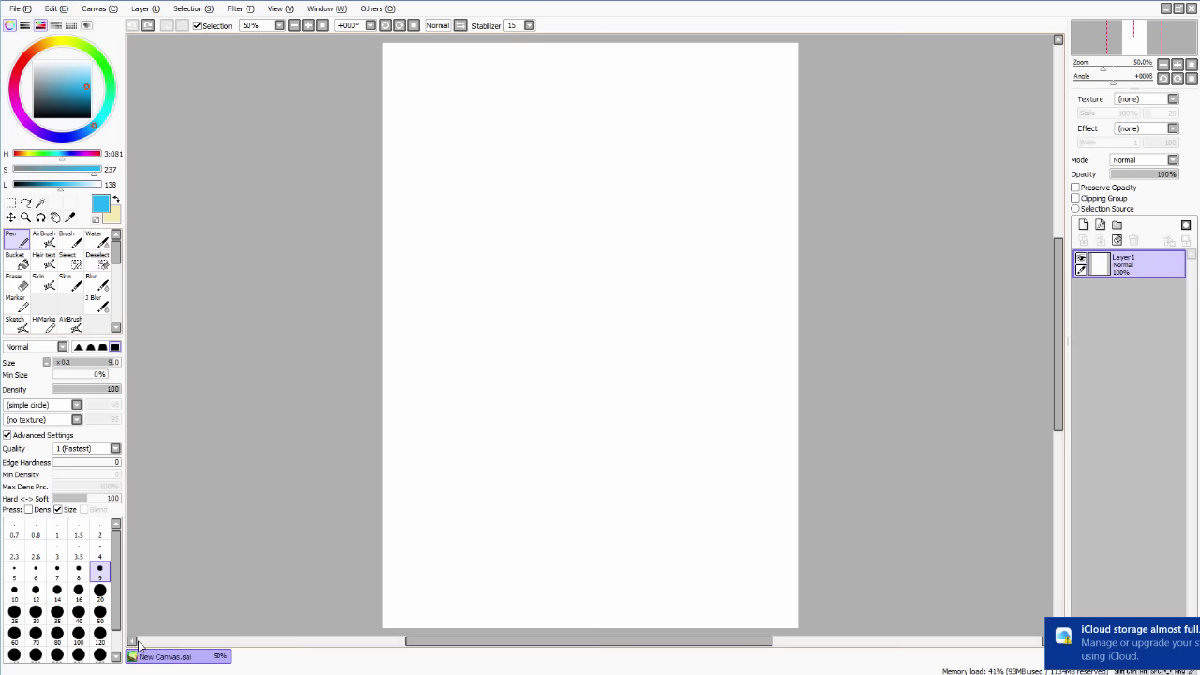
pyautogui.click(101, 654)
# - Paint a large blue blob at the canvas centre and apply Hue -4, Saturation -7 to it
pyautogui.moveTo(480, 317)
pyautogui.mouseDown()
pyautogui.moveTo(525, 193)
pyautogui.moveTo(591, 225)
pyautogui.moveTo(653, 374)
pyautogui.moveTo(701, 377)
pyautogui.moveTo(703, 404)
pyautogui.mouseUp()
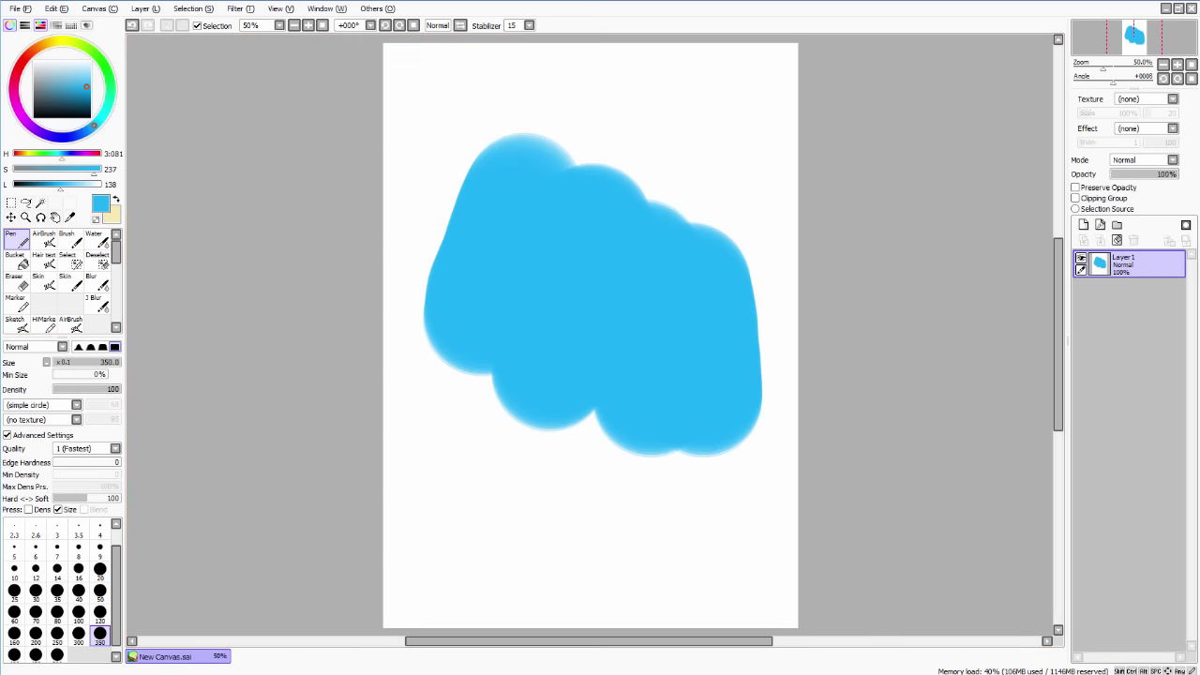
pyautogui.click(247, 9)
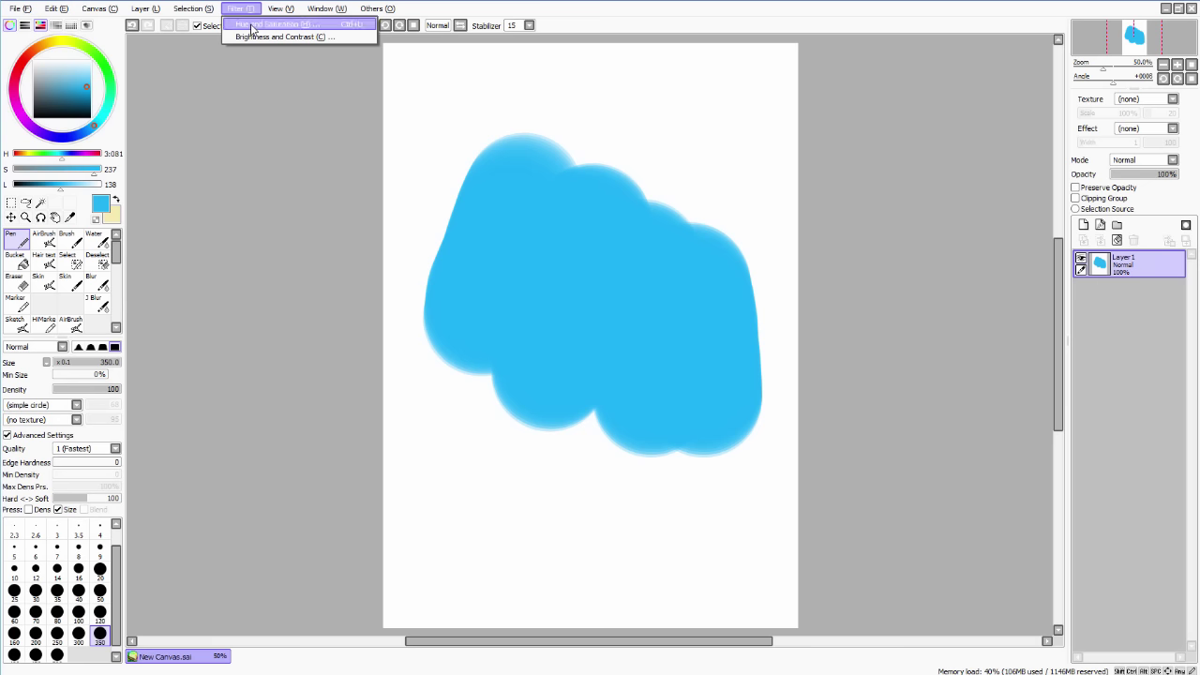
pyautogui.click(252, 28)
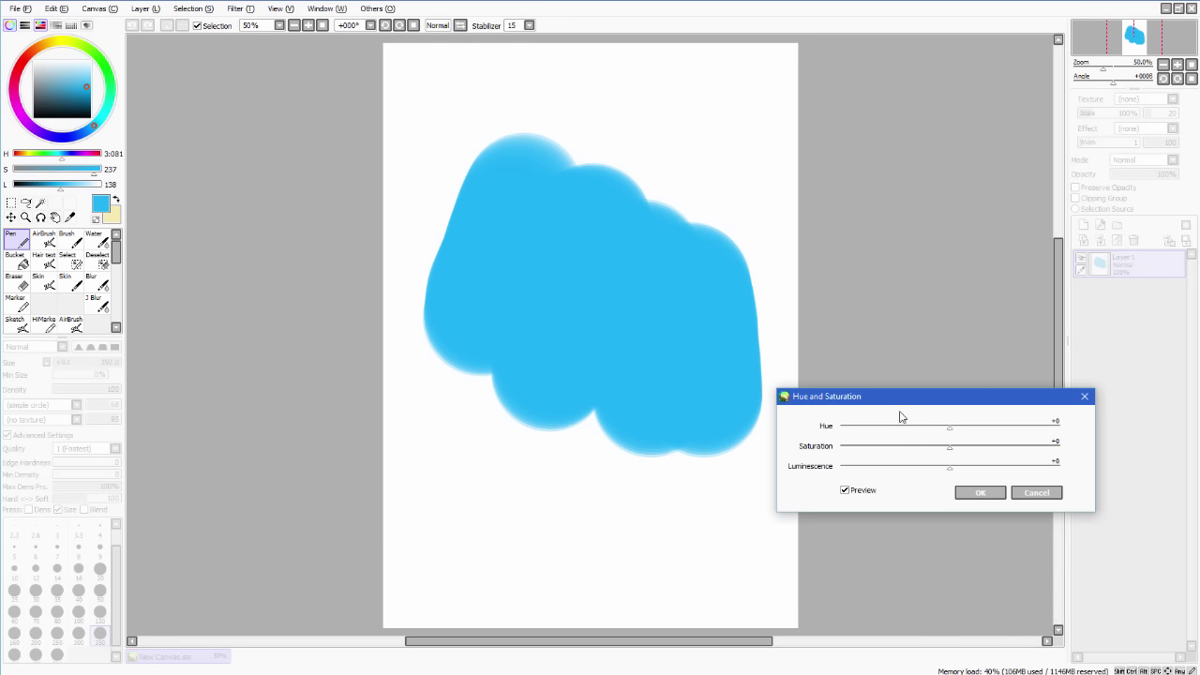
pyautogui.moveTo(885, 394); pyautogui.dragTo(851, 139)
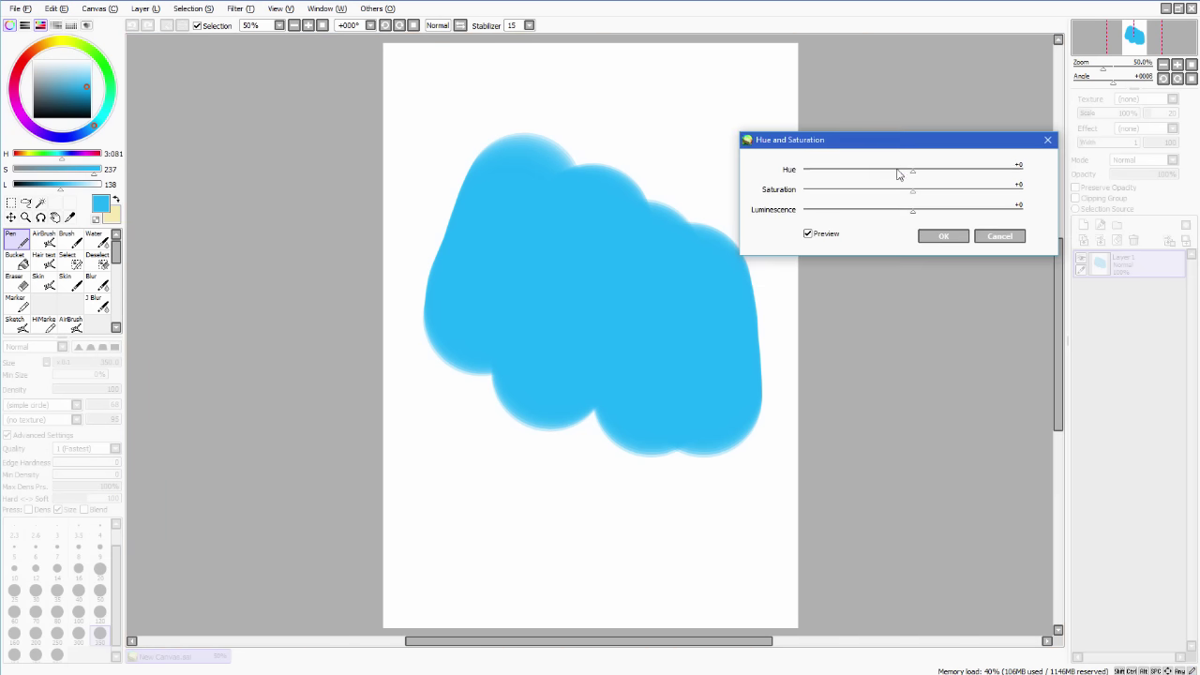
pyautogui.moveTo(914, 177); pyautogui.dragTo(1046, 204)
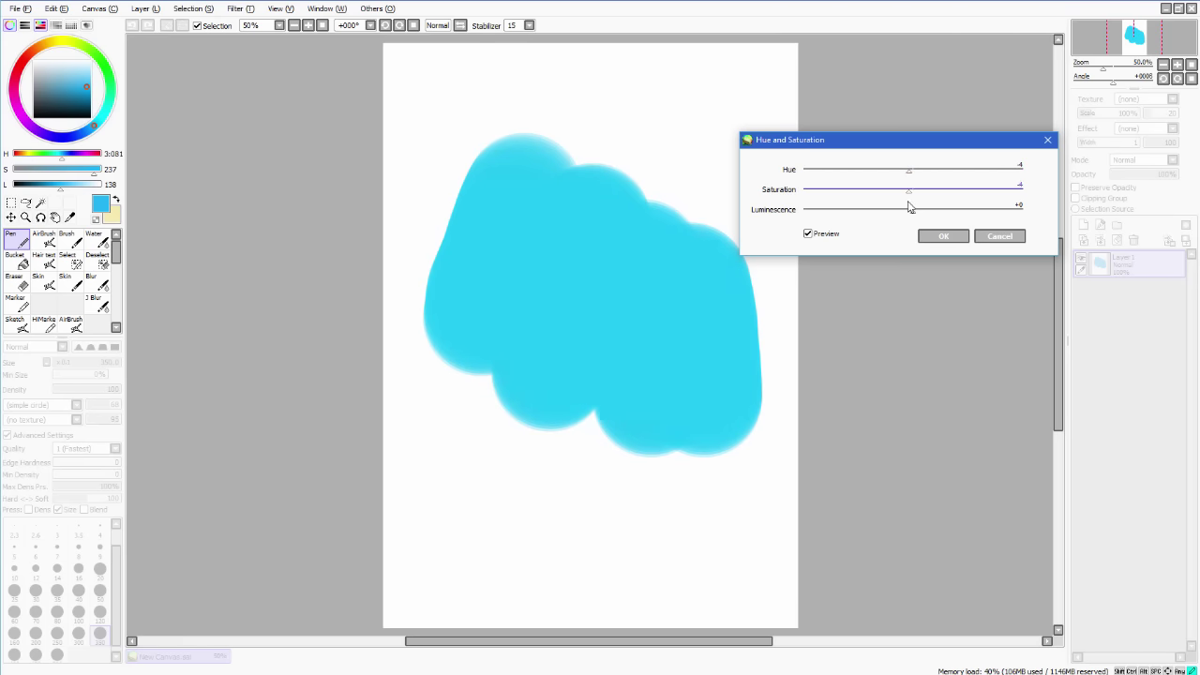
pyautogui.moveTo(908, 206)
pyautogui.mouseDown()
pyautogui.moveTo(838, 219)
pyautogui.moveTo(1051, 223)
pyautogui.moveTo(916, 225)
pyautogui.mouseUp()
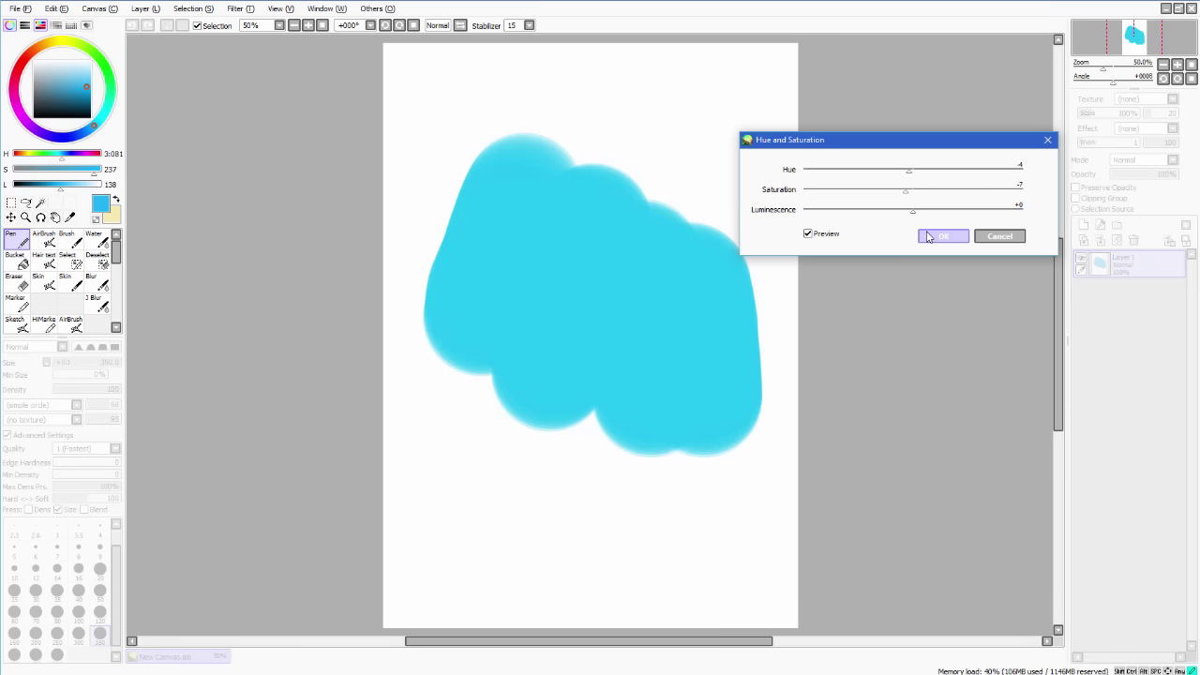
pyautogui.click(942, 235)
pyautogui.scroll(-1, 588, 297)
pyautogui.scroll(1, 588, 296)
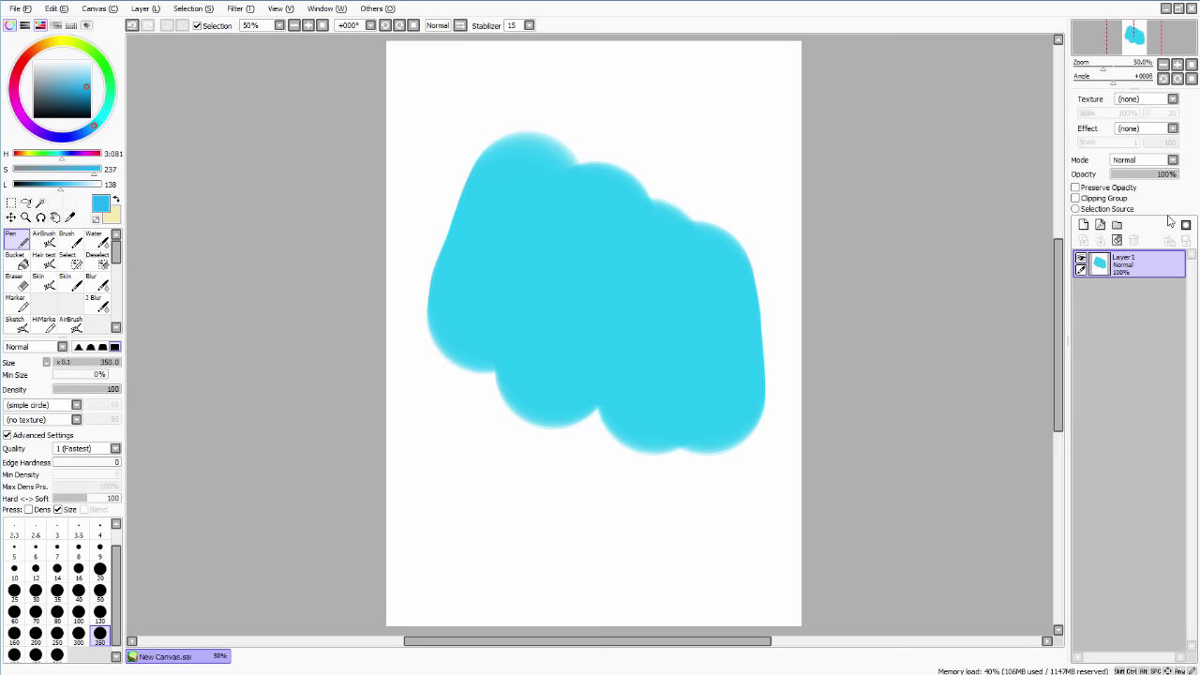
# - Clear Layer1, then try the rectangular, lasso and magic wand selection tools with a trial selection
pyautogui.click(1117, 239)
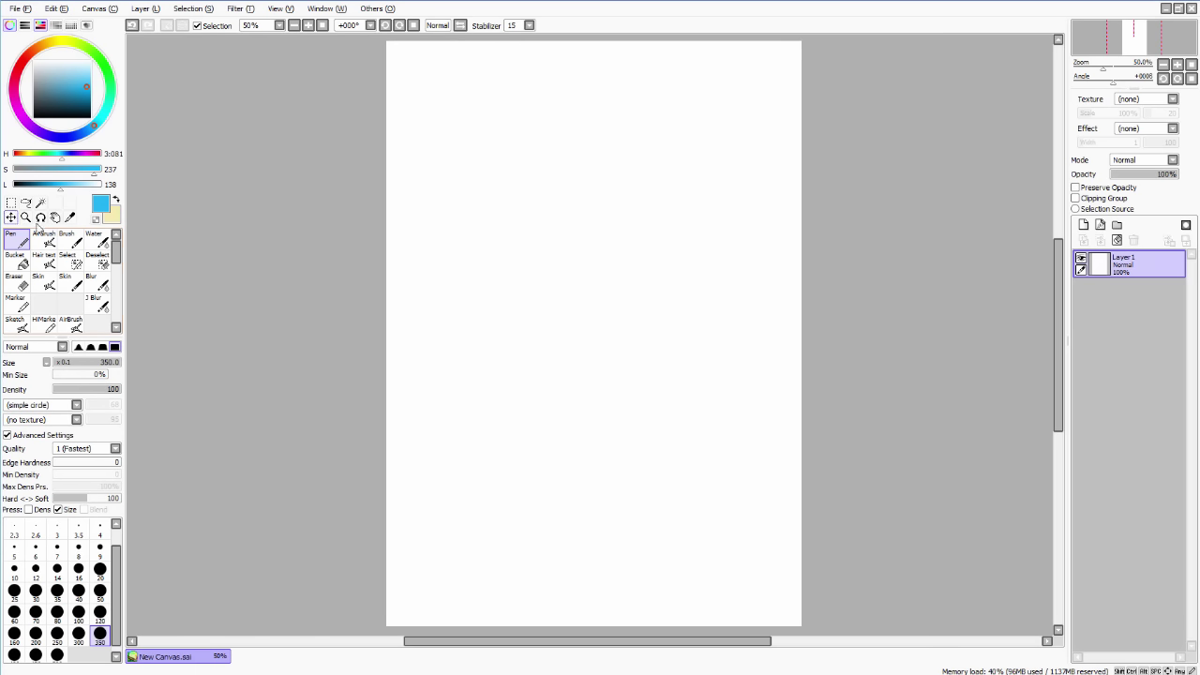
pyautogui.click(12, 204)
pyautogui.click(27, 203)
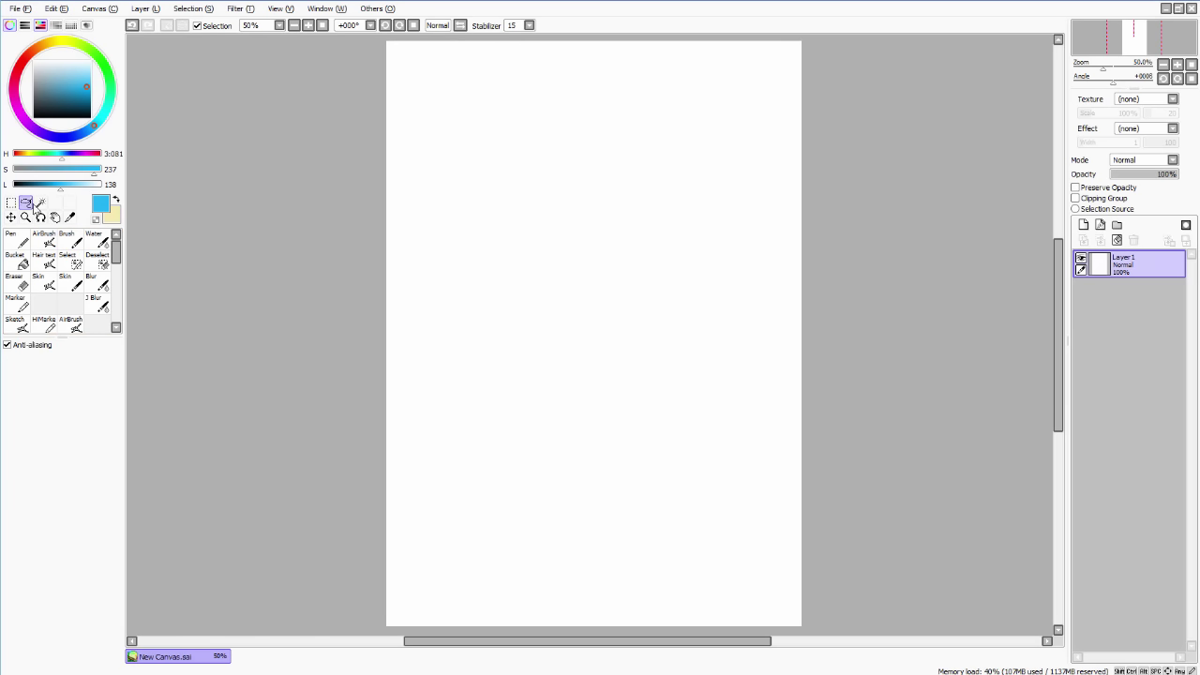
pyautogui.click(40, 204)
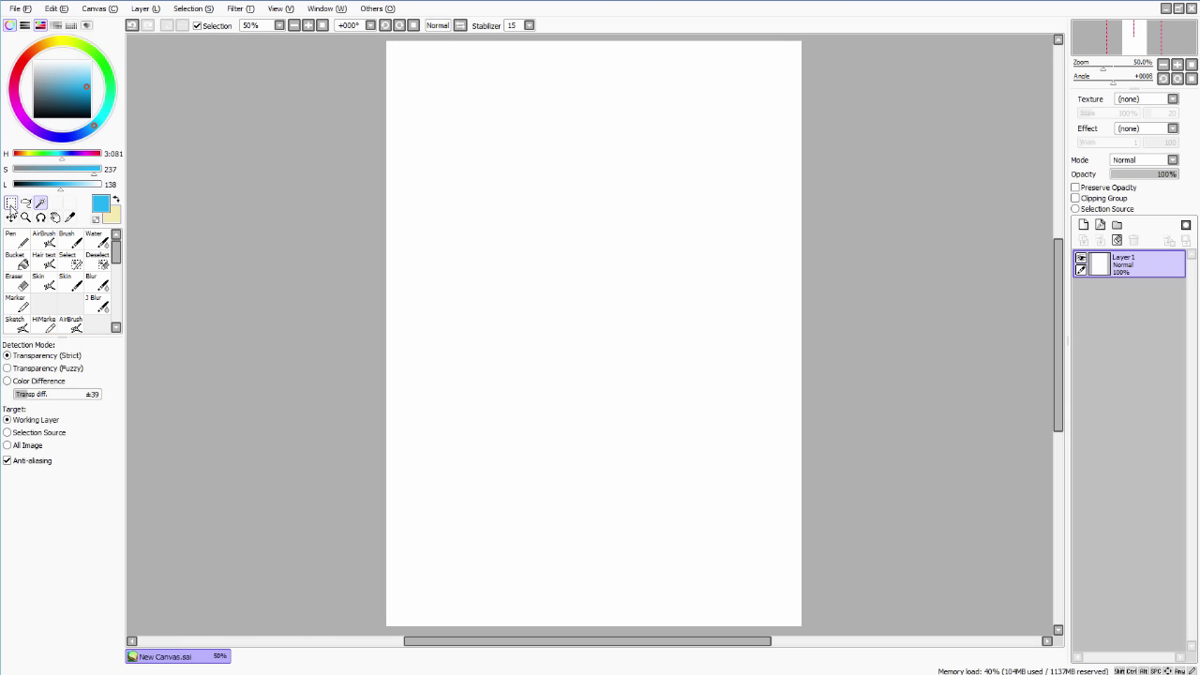
pyautogui.click(11, 203)
pyautogui.moveTo(518, 176); pyautogui.dragTo(600, 321)
pyautogui.click(632, 357)
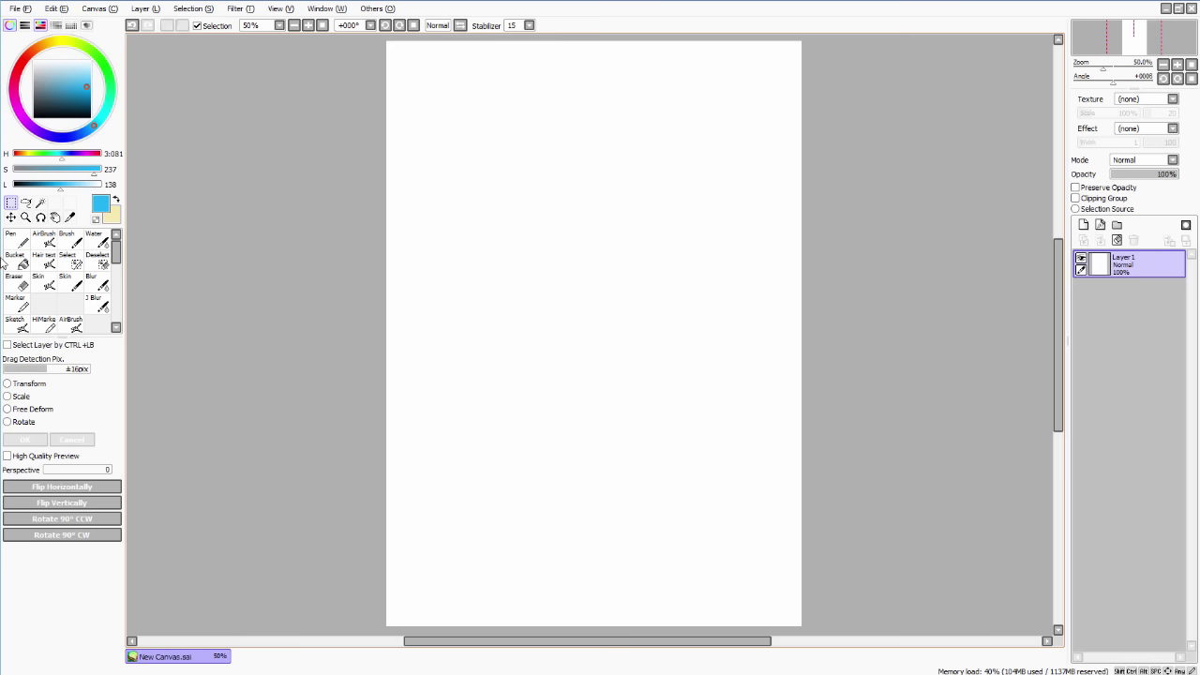
pyautogui.click(41, 203)
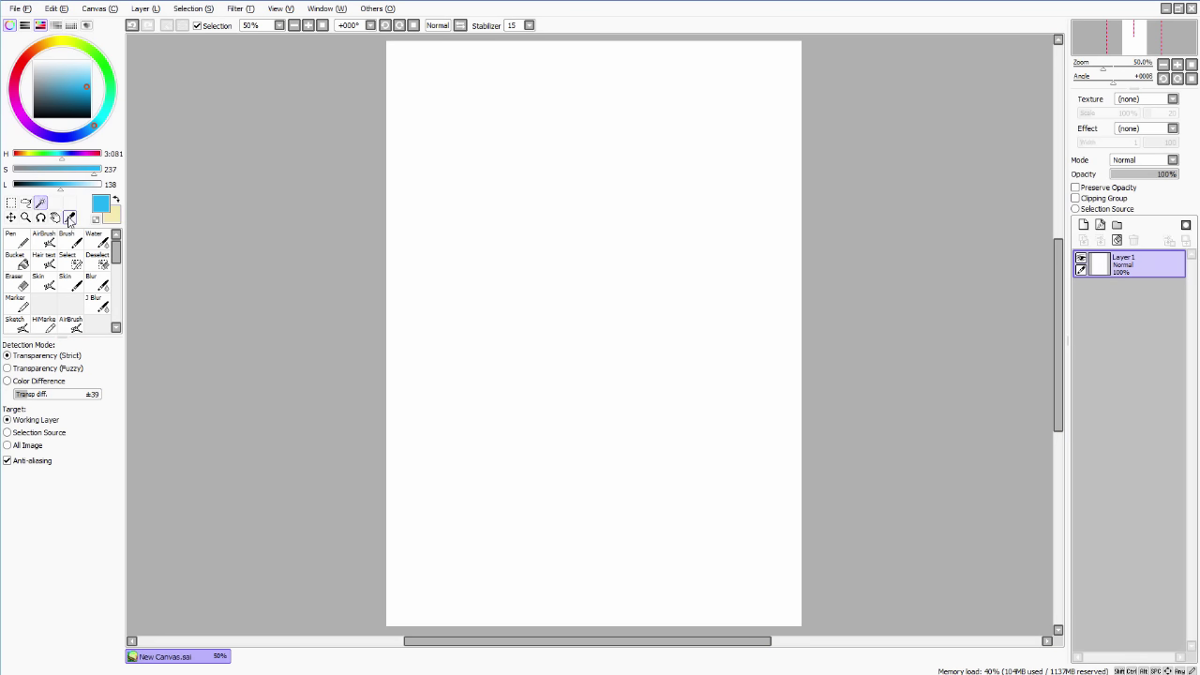
# - Tilt the canvas view to about -6°, reset the rotation to 0°, and select the Pen
pyautogui.click(41, 217)
pyautogui.moveTo(538, 268)
pyautogui.mouseDown()
pyautogui.moveTo(531, 292)
pyautogui.moveTo(541, 268)
pyautogui.moveTo(531, 275)
pyautogui.mouseUp()
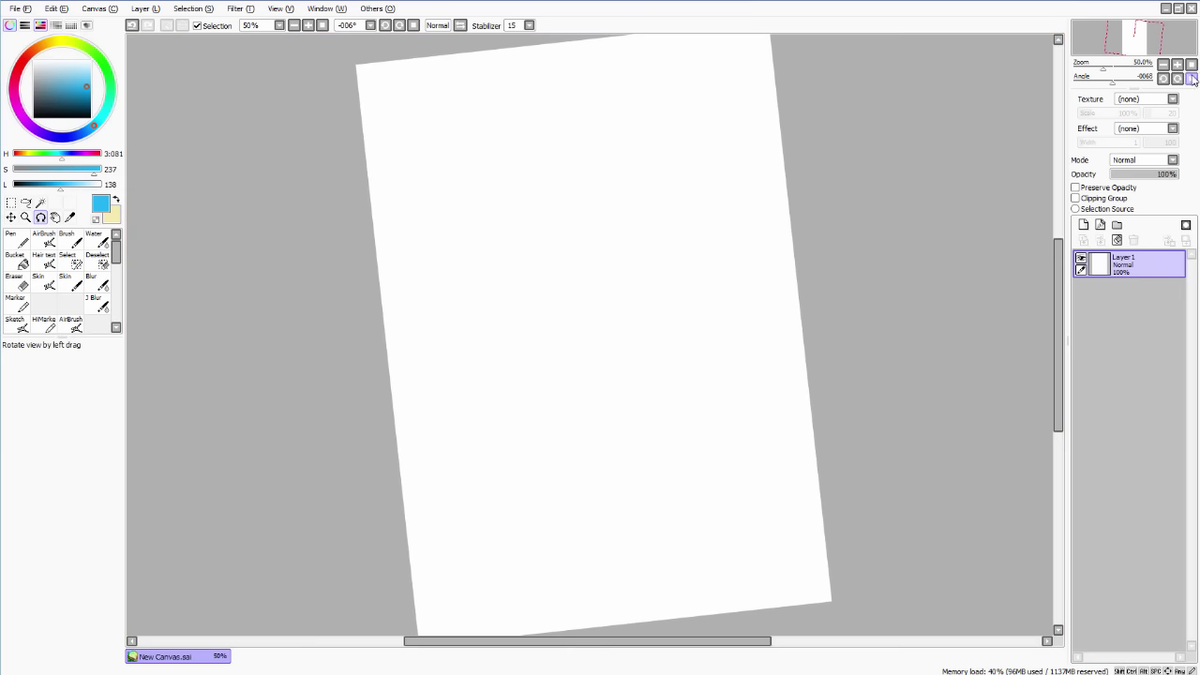
pyautogui.click(1191, 79)
pyautogui.click(16, 241)
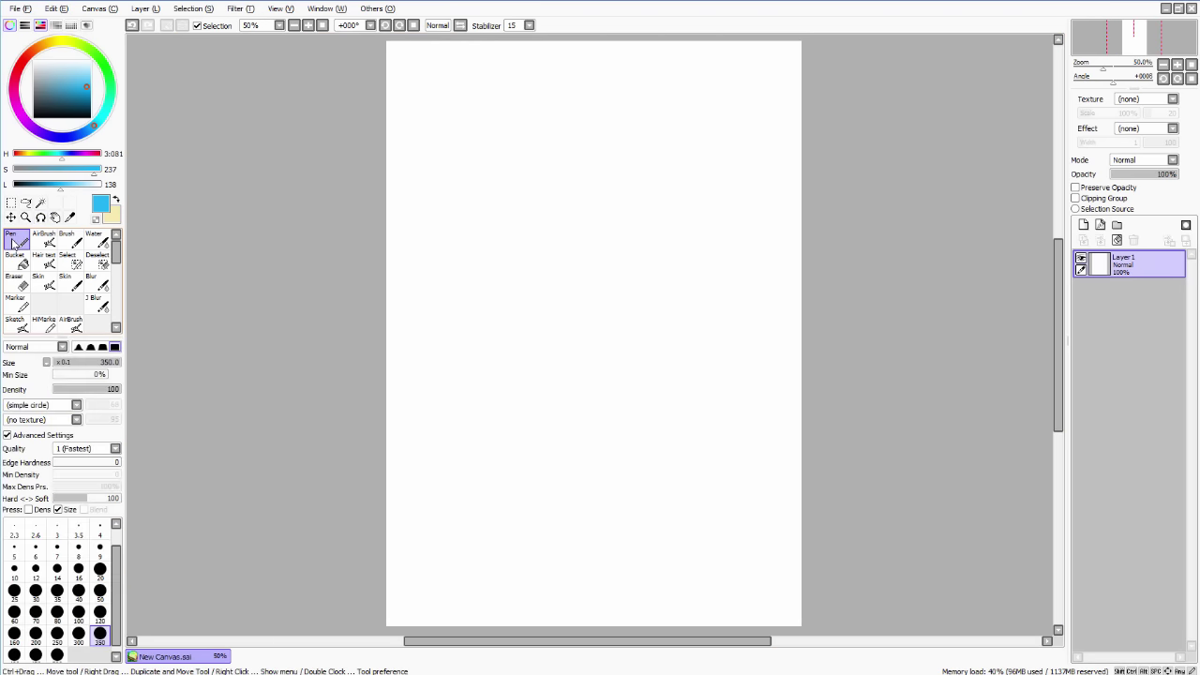
# - At brush size 50, try the AirBrush, Brush, Water and Marker tools, then draw a blue pen squiggle
pyautogui.click(101, 588)
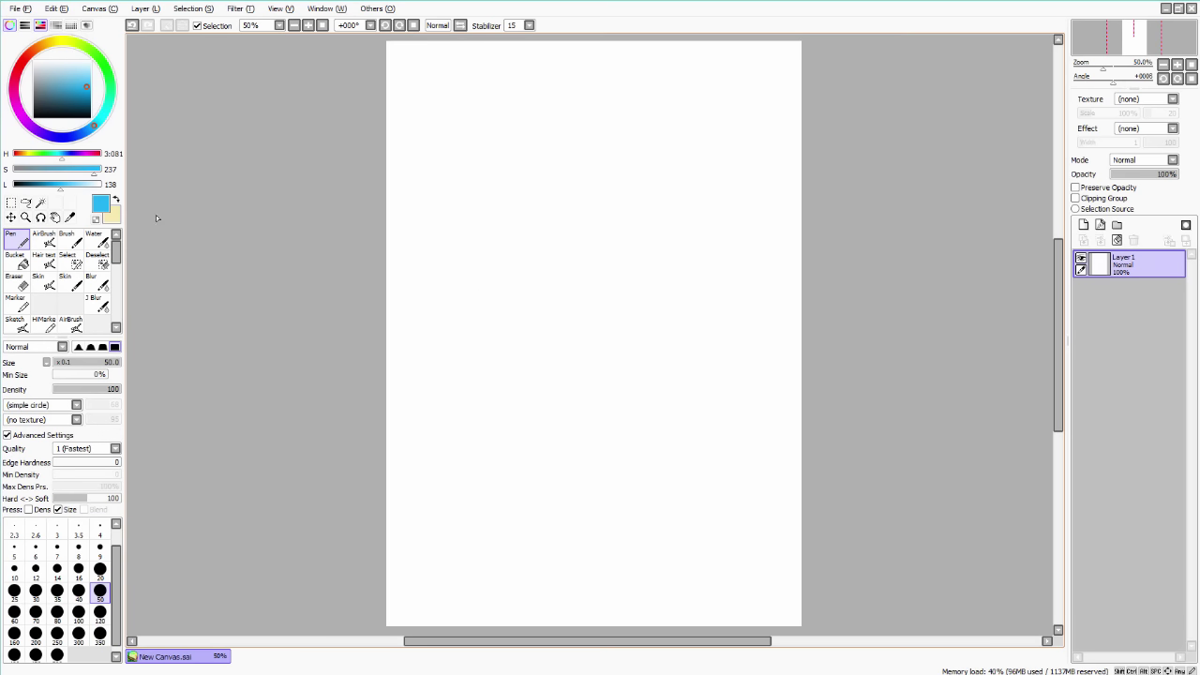
pyautogui.click(47, 242)
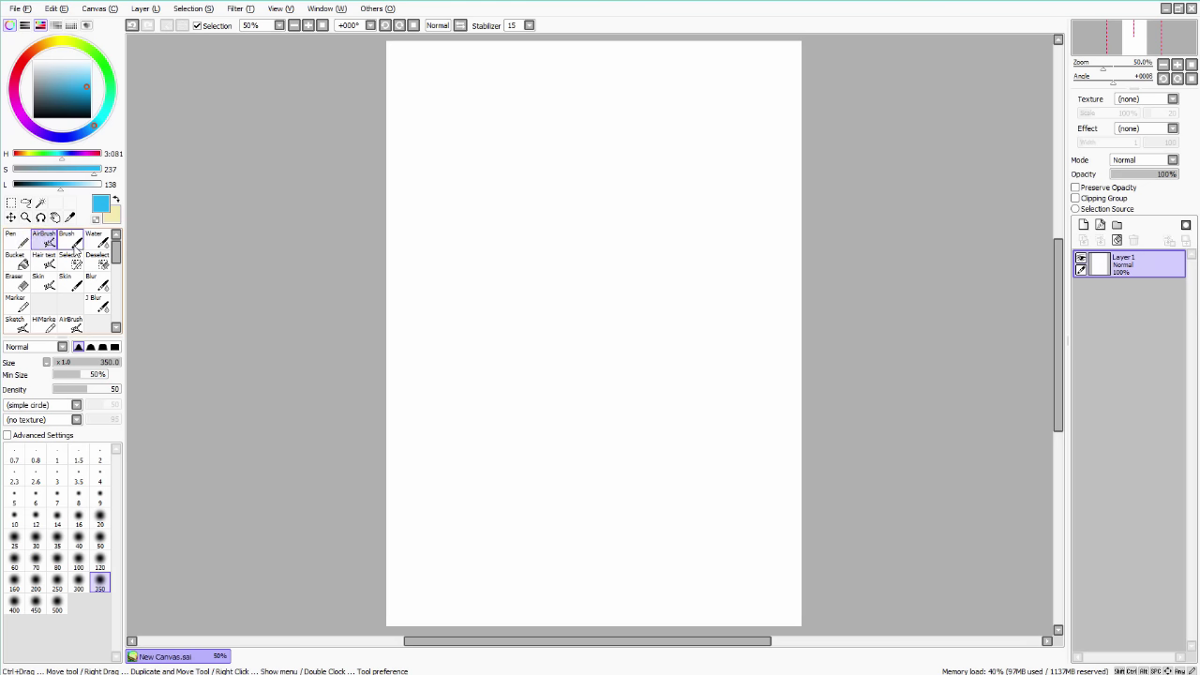
pyautogui.click(73, 244)
pyautogui.click(103, 245)
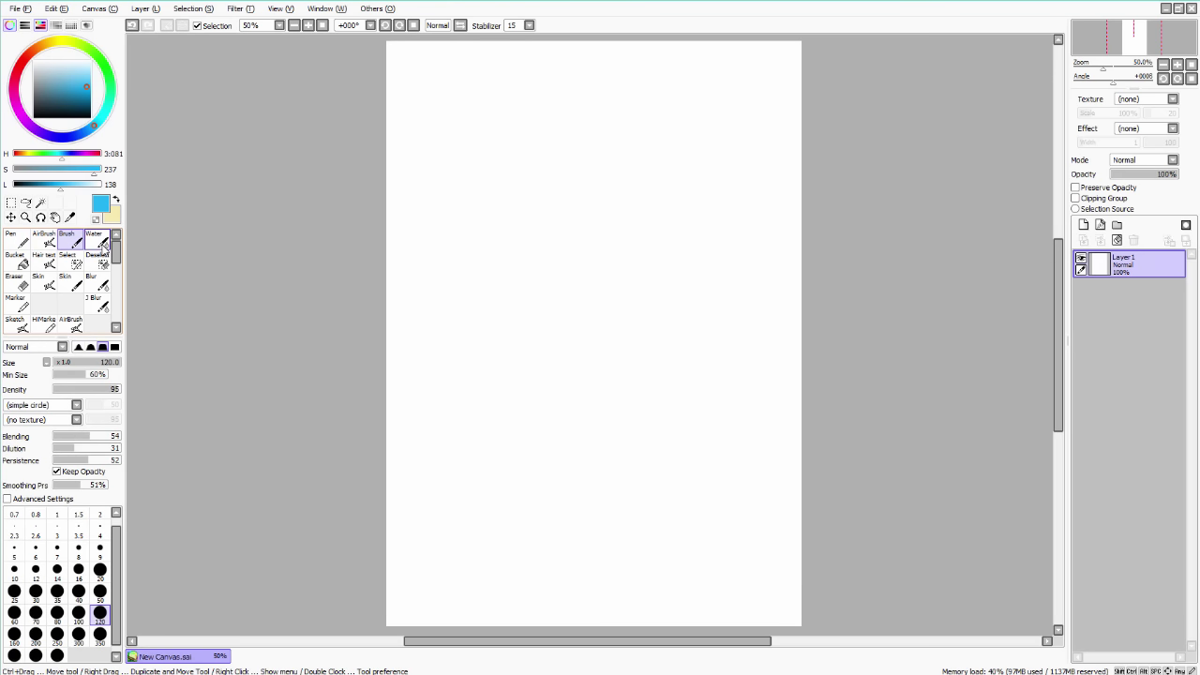
pyautogui.click(21, 304)
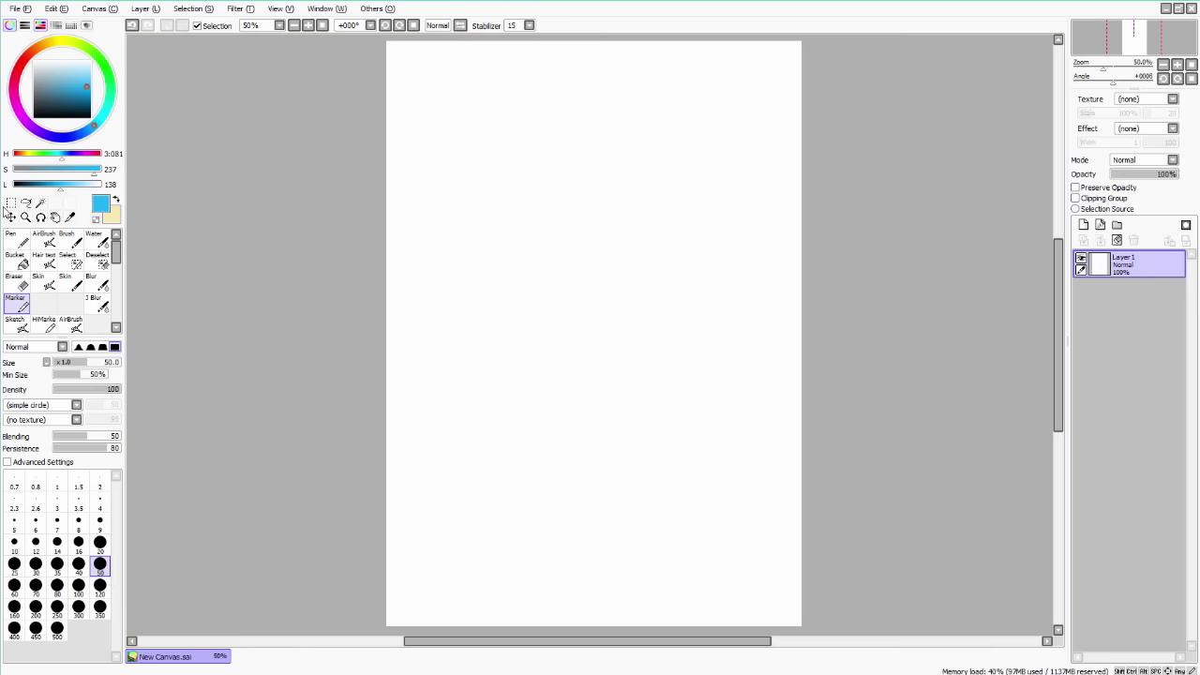
pyautogui.click(17, 240)
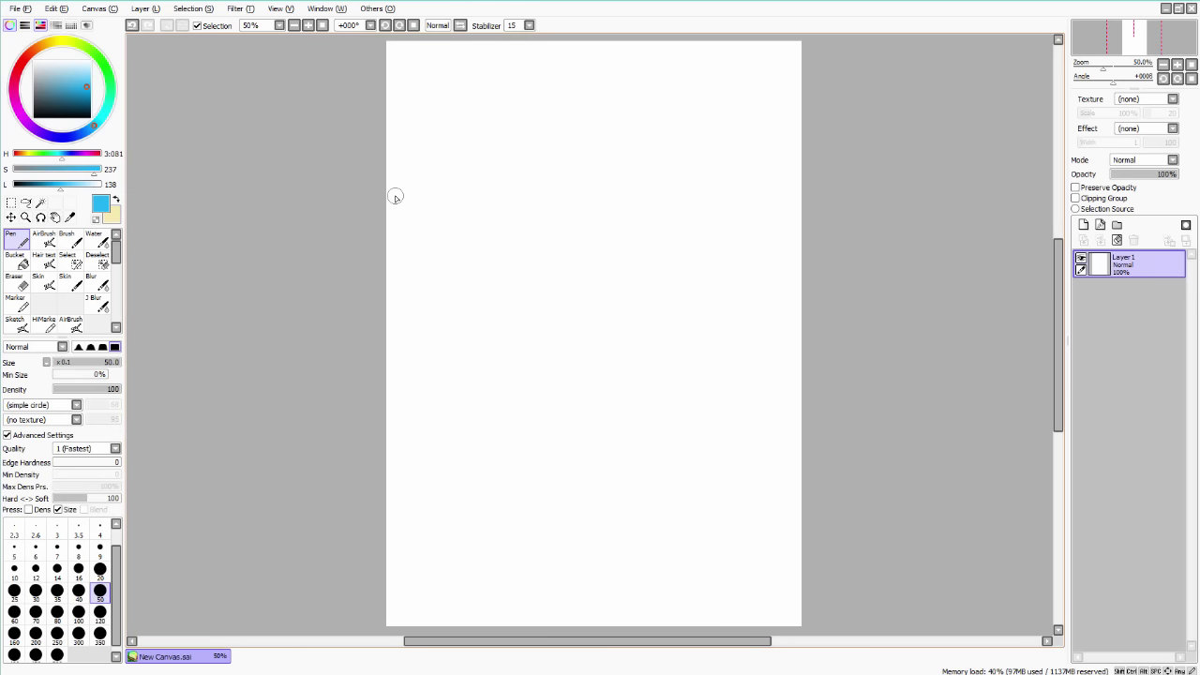
pyautogui.moveTo(529, 179)
pyautogui.mouseDown()
pyautogui.moveTo(562, 268)
pyautogui.moveTo(613, 265)
pyautogui.moveTo(661, 323)
pyautogui.moveTo(811, 267)
pyautogui.moveTo(824, 236)
pyautogui.mouseUp()
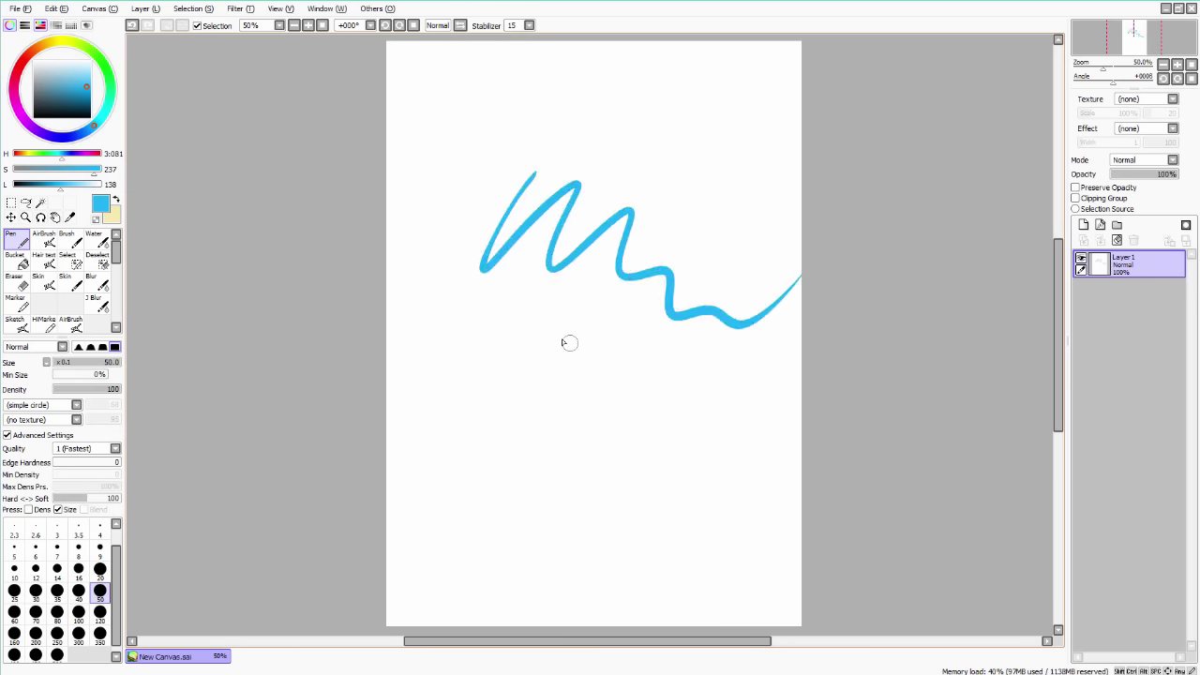
# - Spray a broad purple AirBrush band across the squiggle
pyautogui.click(44, 241)
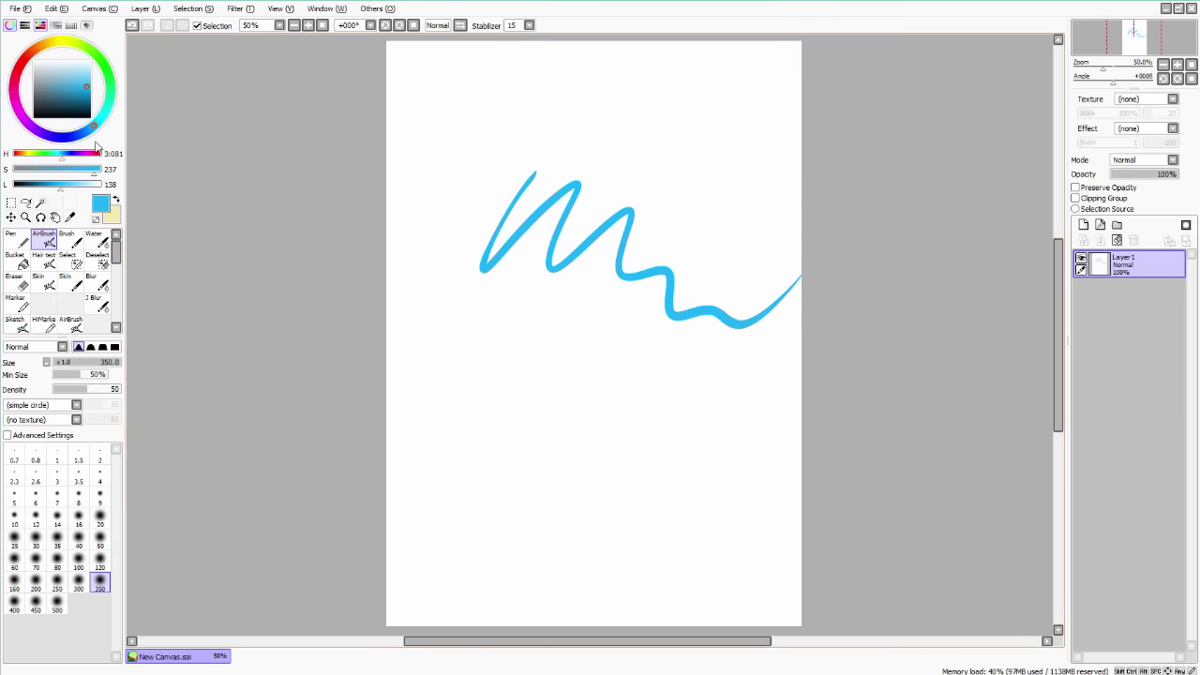
pyautogui.click(65, 138)
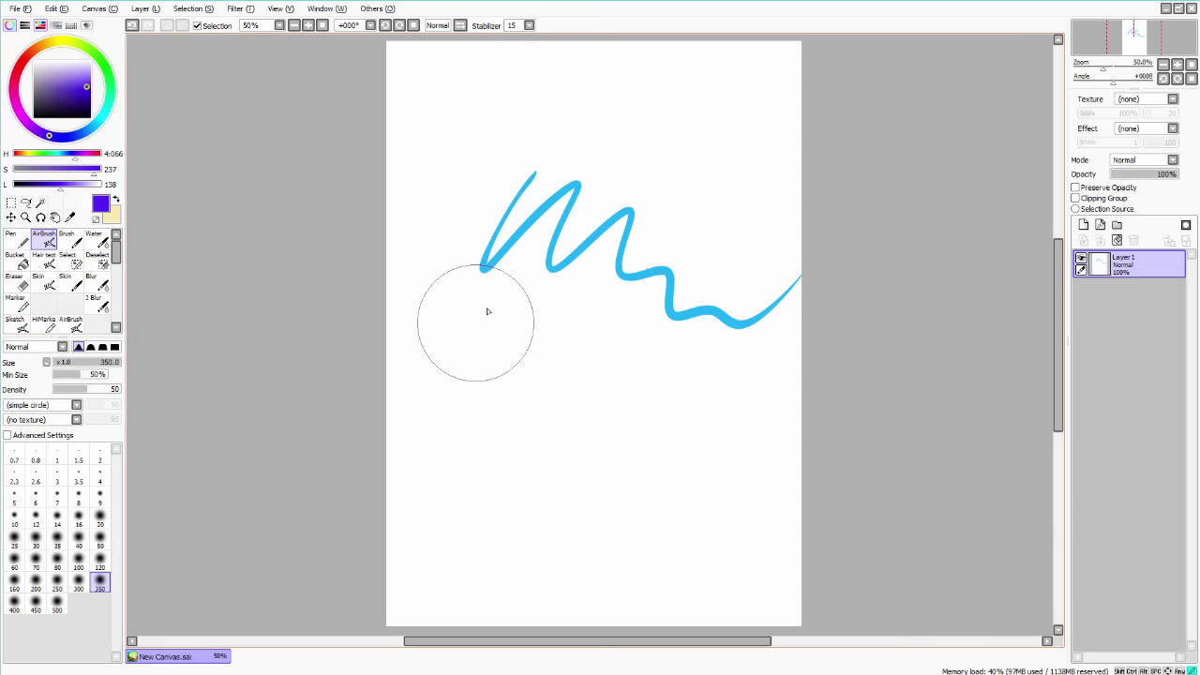
pyautogui.moveTo(487, 311)
pyautogui.mouseDown()
pyautogui.moveTo(519, 290)
pyautogui.moveTo(547, 308)
pyautogui.moveTo(623, 296)
pyautogui.moveTo(549, 363)
pyautogui.moveTo(674, 313)
pyautogui.moveTo(608, 365)
pyautogui.moveTo(650, 367)
pyautogui.moveTo(754, 335)
pyautogui.moveTo(677, 391)
pyautogui.moveTo(819, 312)
pyautogui.moveTo(607, 356)
pyautogui.moveTo(618, 303)
pyautogui.moveTo(587, 292)
pyautogui.moveTo(473, 316)
pyautogui.moveTo(507, 269)
pyautogui.moveTo(412, 300)
pyautogui.mouseUp()
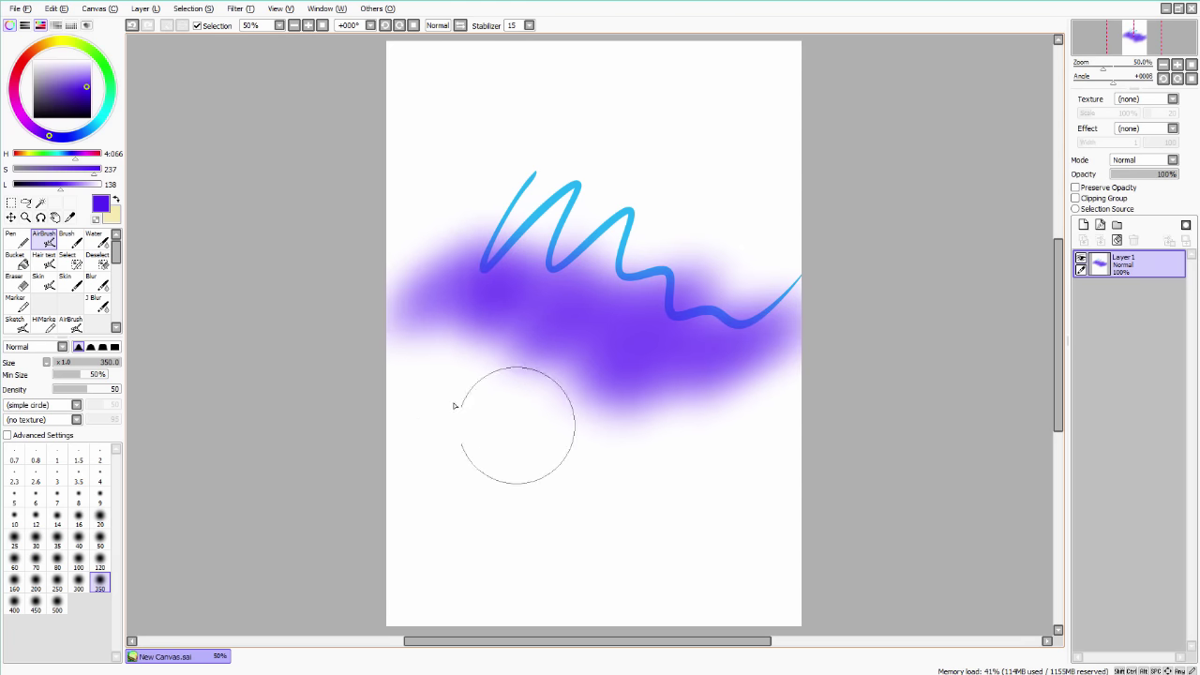
# - Paint a lilac Marker loop below the band and add darker grey-purple strokes over it
pyautogui.click(94, 239)
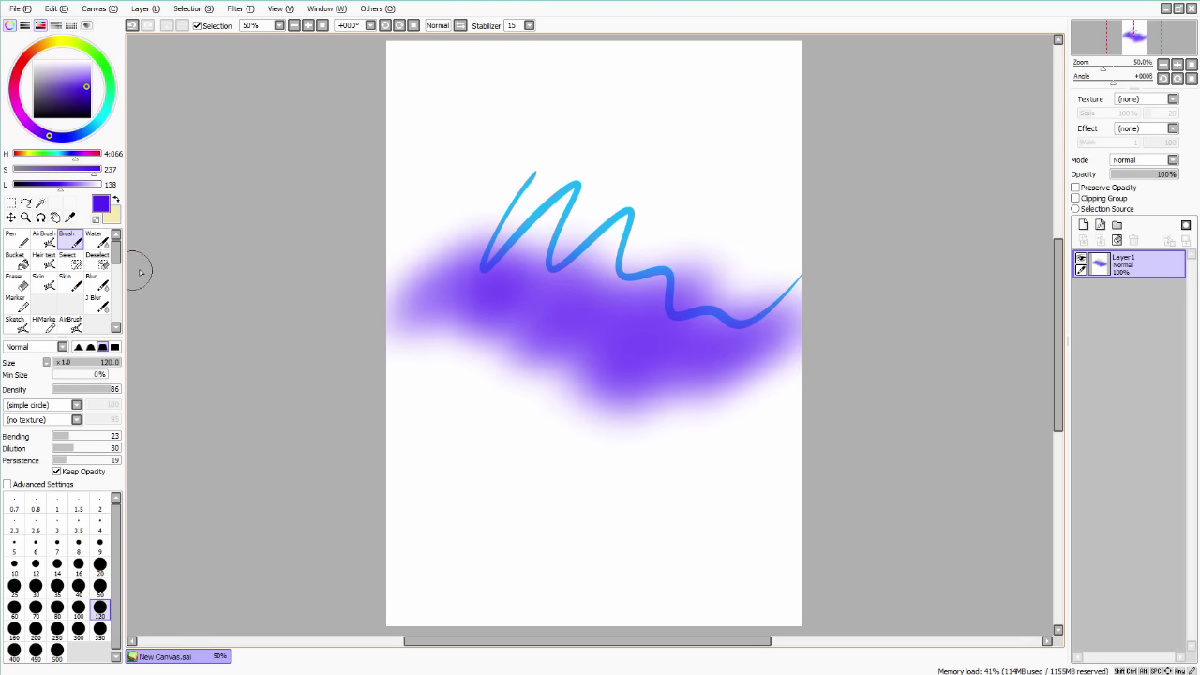
pyautogui.click(26, 306)
pyautogui.moveTo(526, 370)
pyautogui.mouseDown()
pyautogui.moveTo(567, 361)
pyautogui.moveTo(553, 413)
pyautogui.moveTo(582, 393)
pyautogui.moveTo(548, 459)
pyautogui.mouseUp()
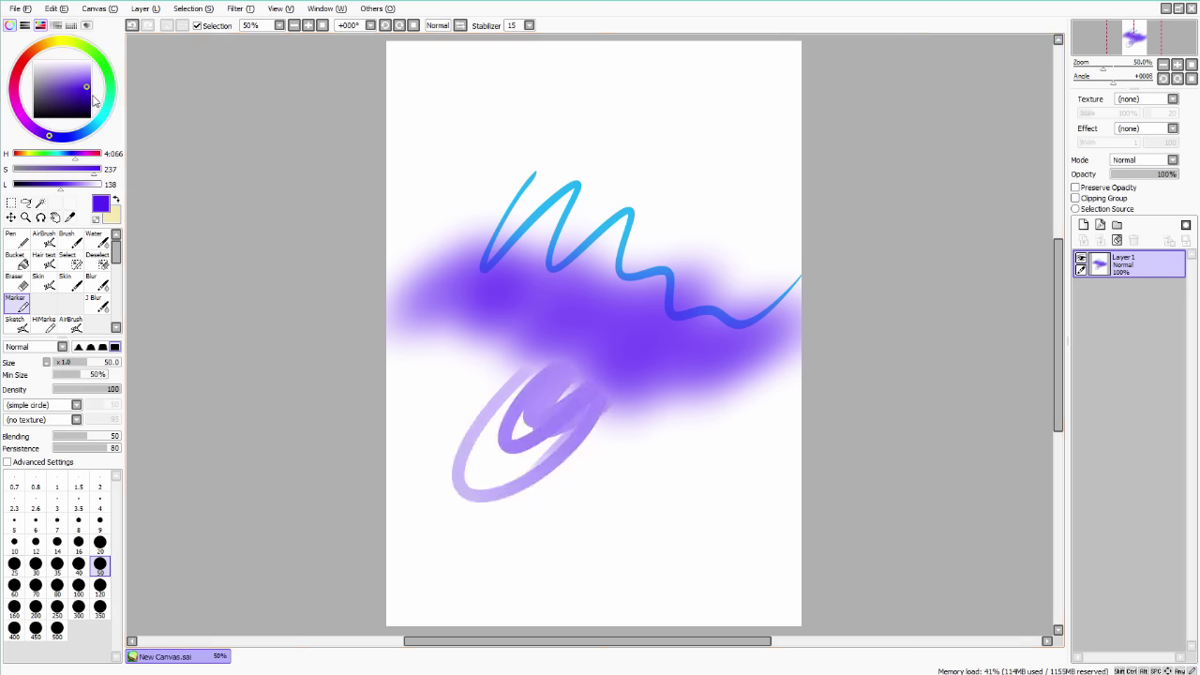
pyautogui.click(77, 107)
pyautogui.moveTo(616, 366); pyautogui.dragTo(591, 355)
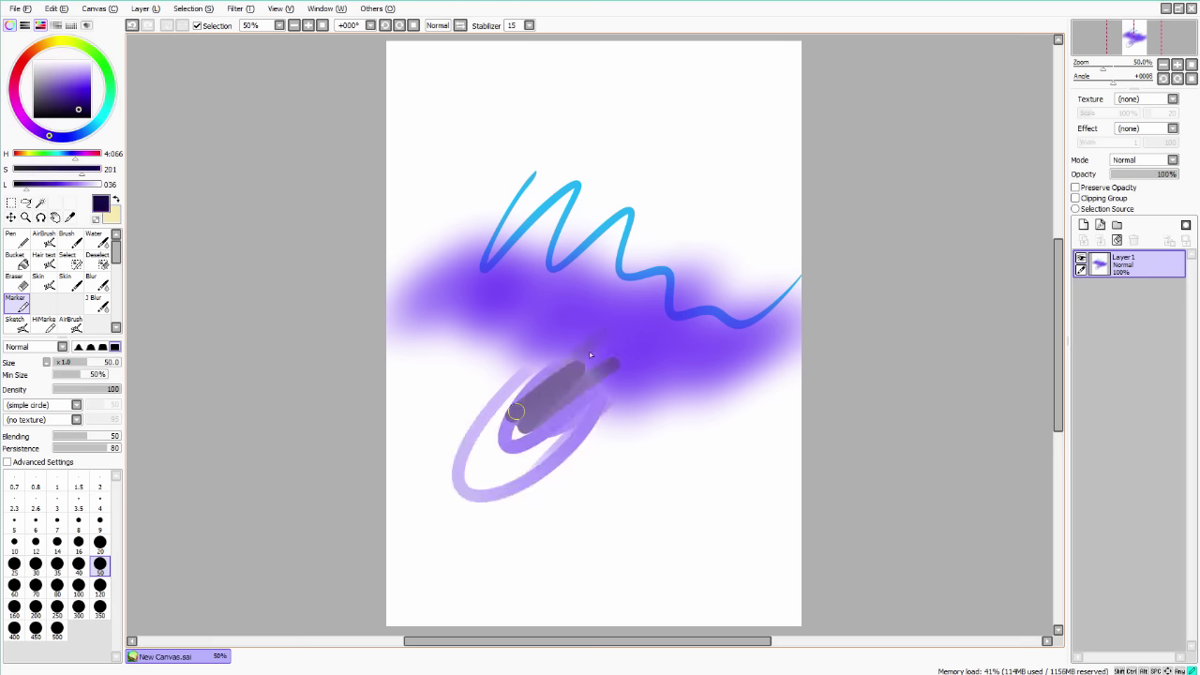
pyautogui.moveTo(542, 433); pyautogui.dragTo(520, 478)
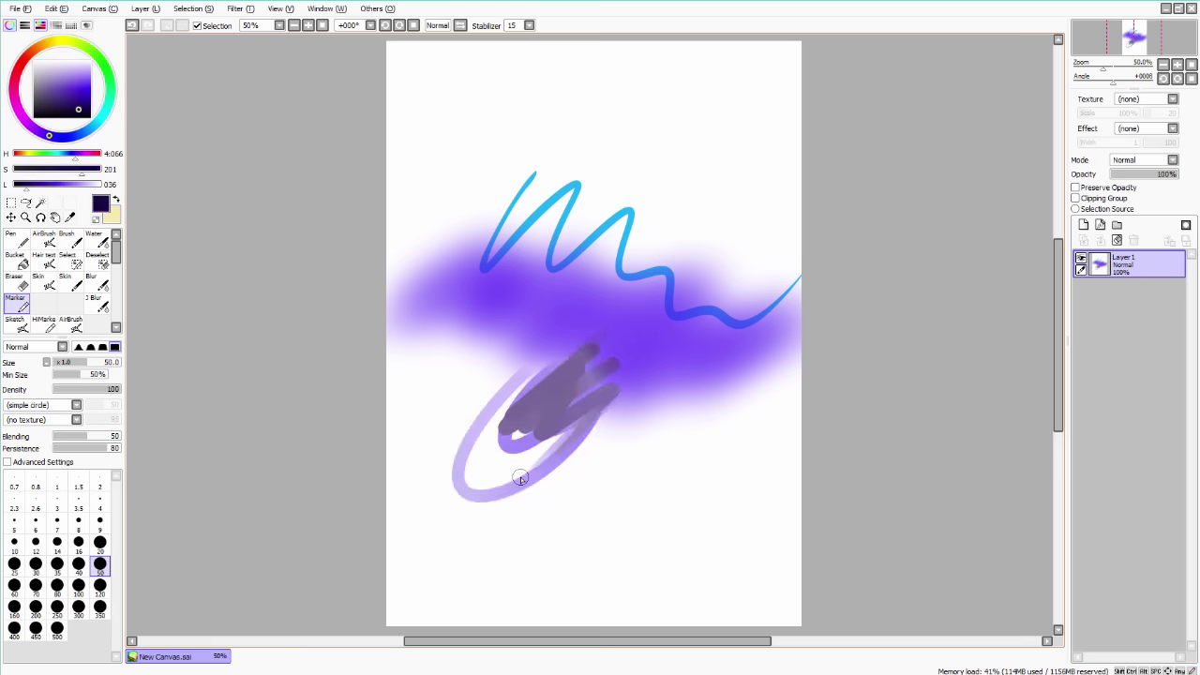
# - Soften the dark strokes into the purple with the Blur tool at size 120
pyautogui.click(99, 282)
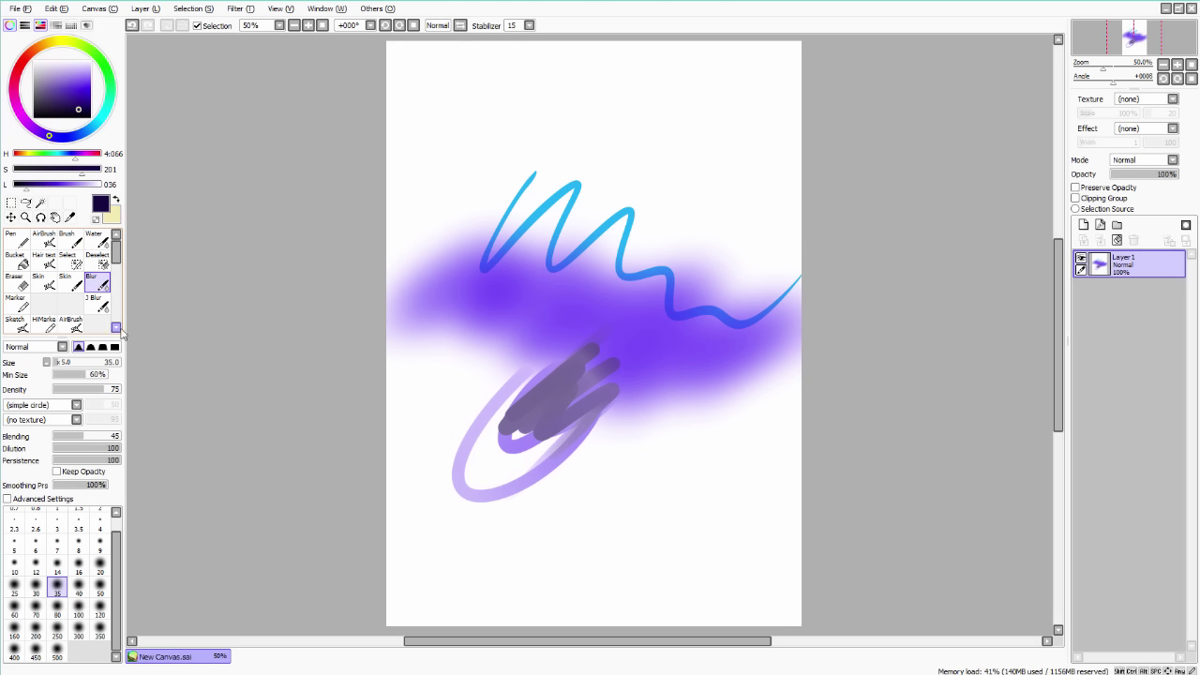
pyautogui.click(100, 609)
pyautogui.moveTo(642, 364)
pyautogui.mouseDown()
pyautogui.moveTo(580, 391)
pyautogui.moveTo(582, 358)
pyautogui.moveTo(546, 387)
pyautogui.moveTo(569, 347)
pyautogui.moveTo(661, 372)
pyautogui.moveTo(540, 466)
pyautogui.moveTo(508, 434)
pyautogui.moveTo(546, 384)
pyautogui.moveTo(503, 406)
pyautogui.moveTo(527, 427)
pyautogui.moveTo(648, 279)
pyautogui.moveTo(687, 355)
pyautogui.mouseUp()
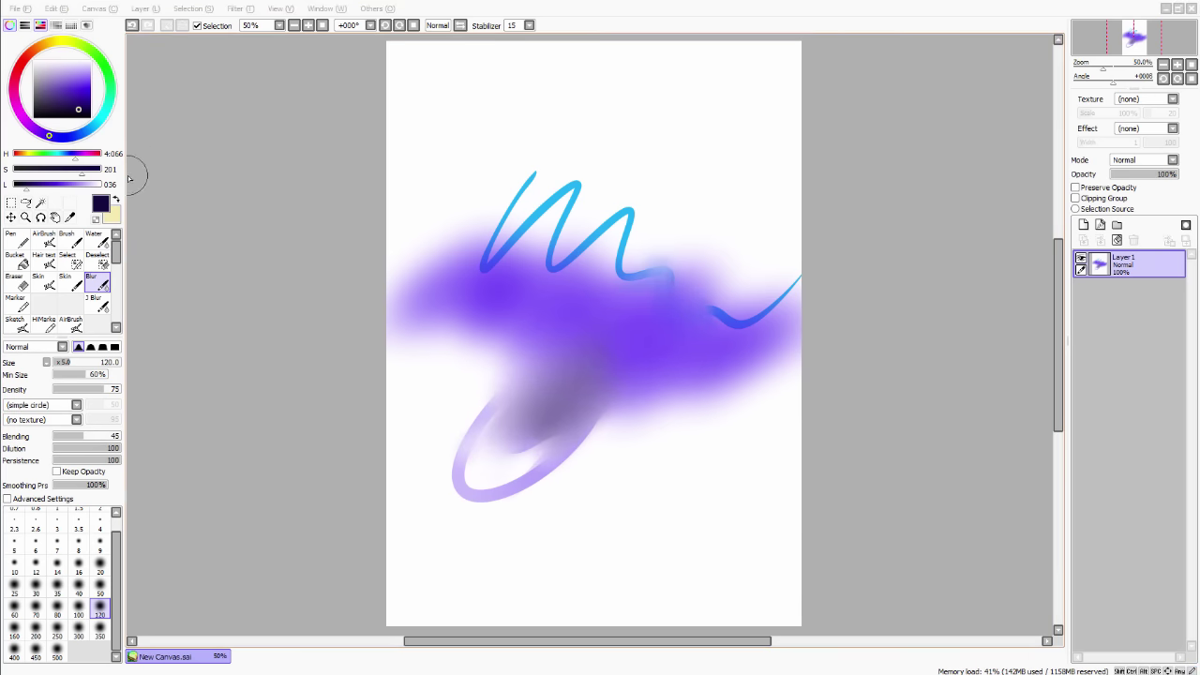
# - Clear Layer1 to blank white, then test the navigator zoom and angle and reset the view to 50%
pyautogui.click(1132, 241)
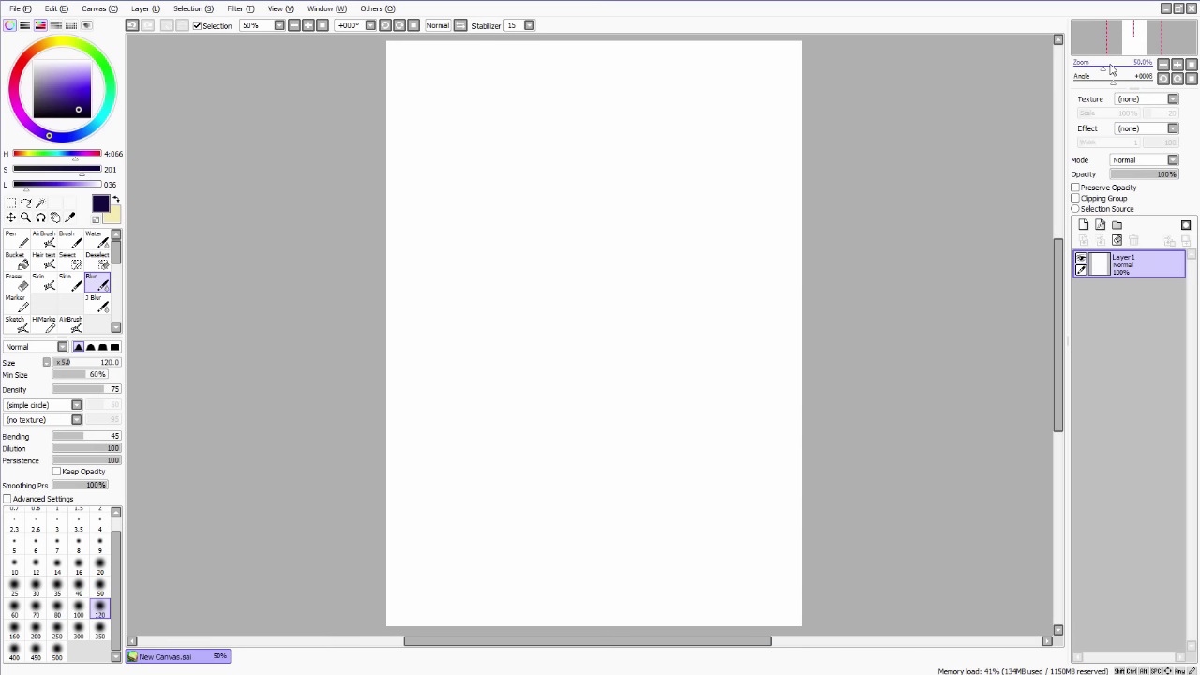
pyautogui.moveTo(1111, 68)
pyautogui.mouseDown()
pyautogui.moveTo(1133, 69)
pyautogui.moveTo(1099, 68)
pyautogui.moveTo(1109, 86)
pyautogui.moveTo(1129, 87)
pyautogui.moveTo(1104, 87)
pyautogui.moveTo(1114, 88)
pyautogui.mouseUp()
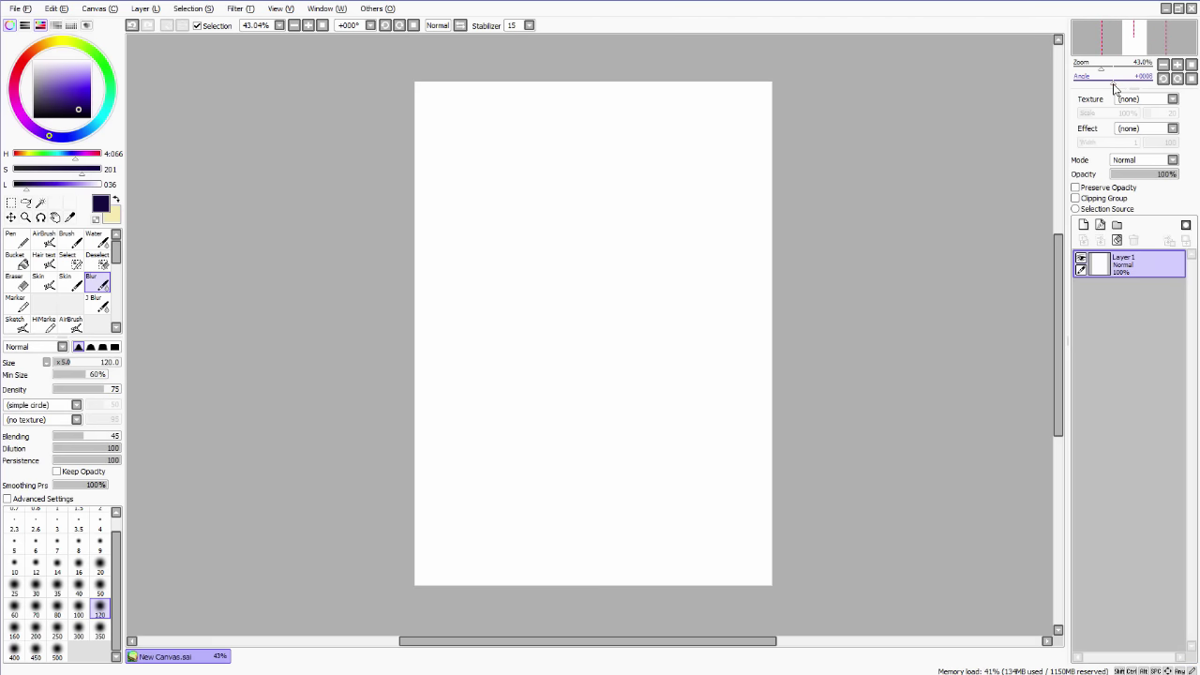
pyautogui.scroll(-3, 694, 275)
pyautogui.scroll(4, 697, 278)
pyautogui.scroll(-5, 696, 282)
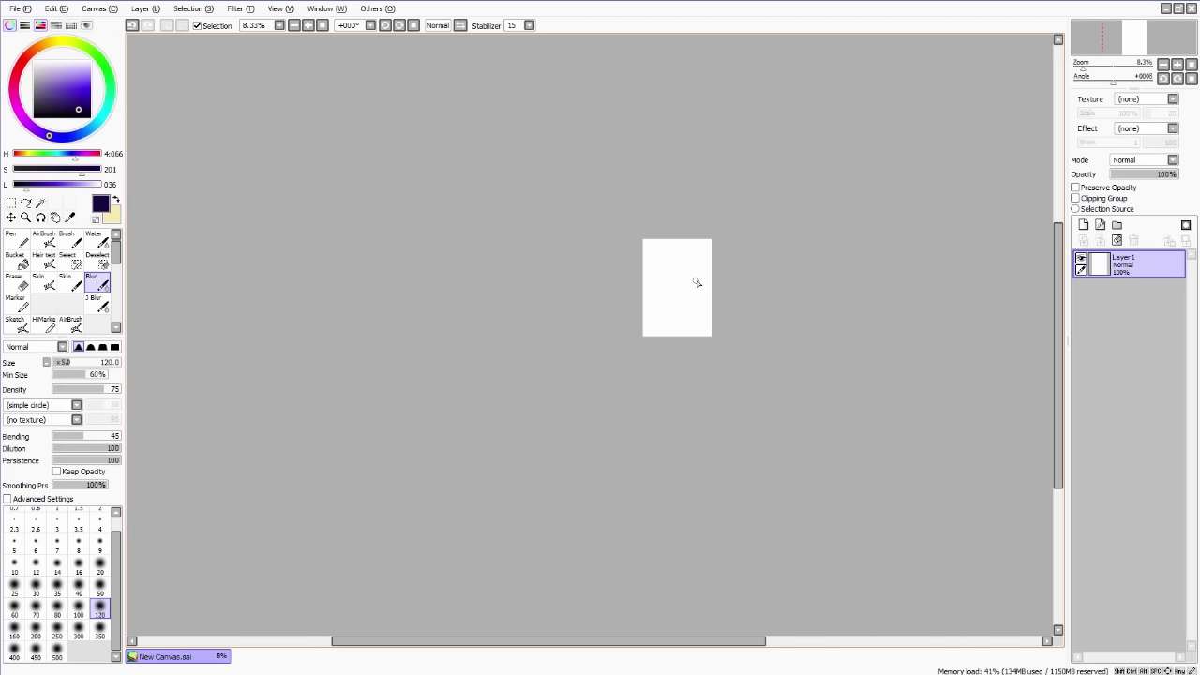
pyautogui.scroll(6, 697, 282)
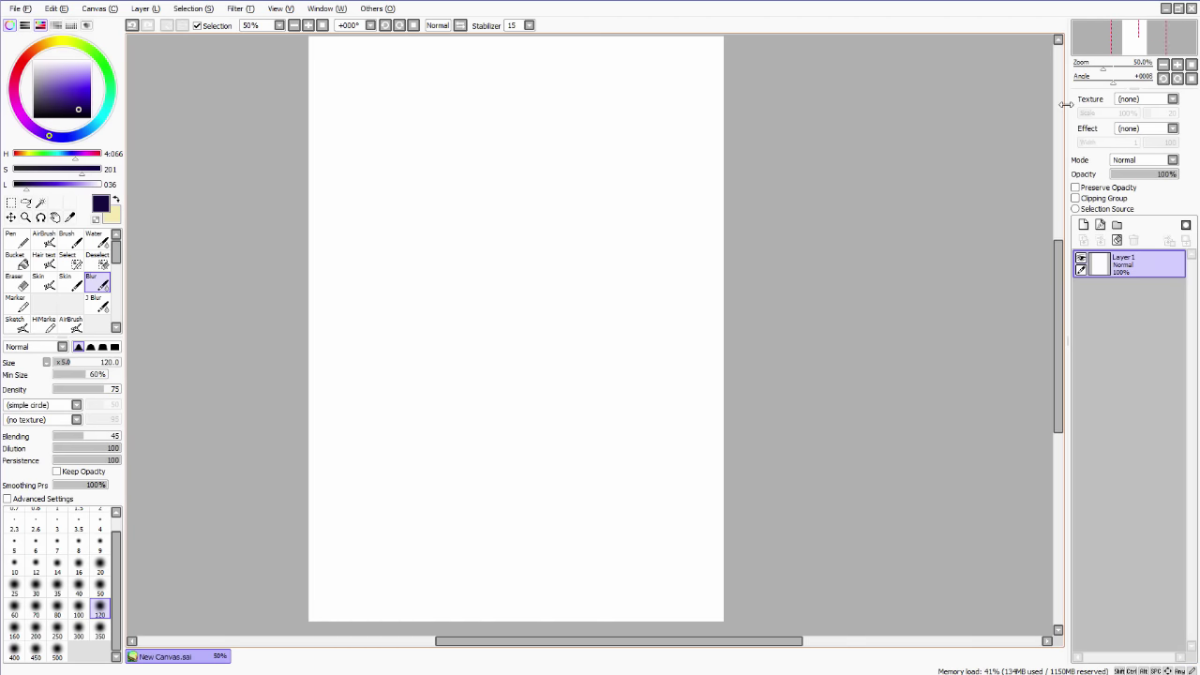
pyautogui.click(1191, 65)
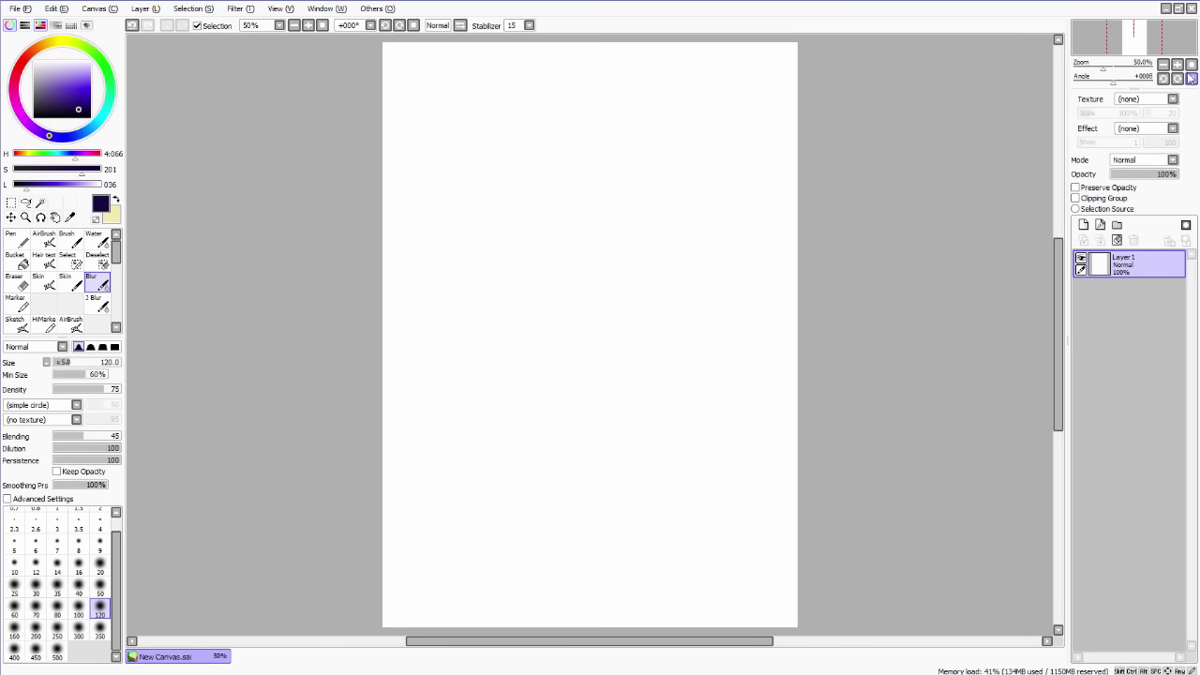
pyautogui.moveTo(1106, 73); pyautogui.dragTo(1074, 70)
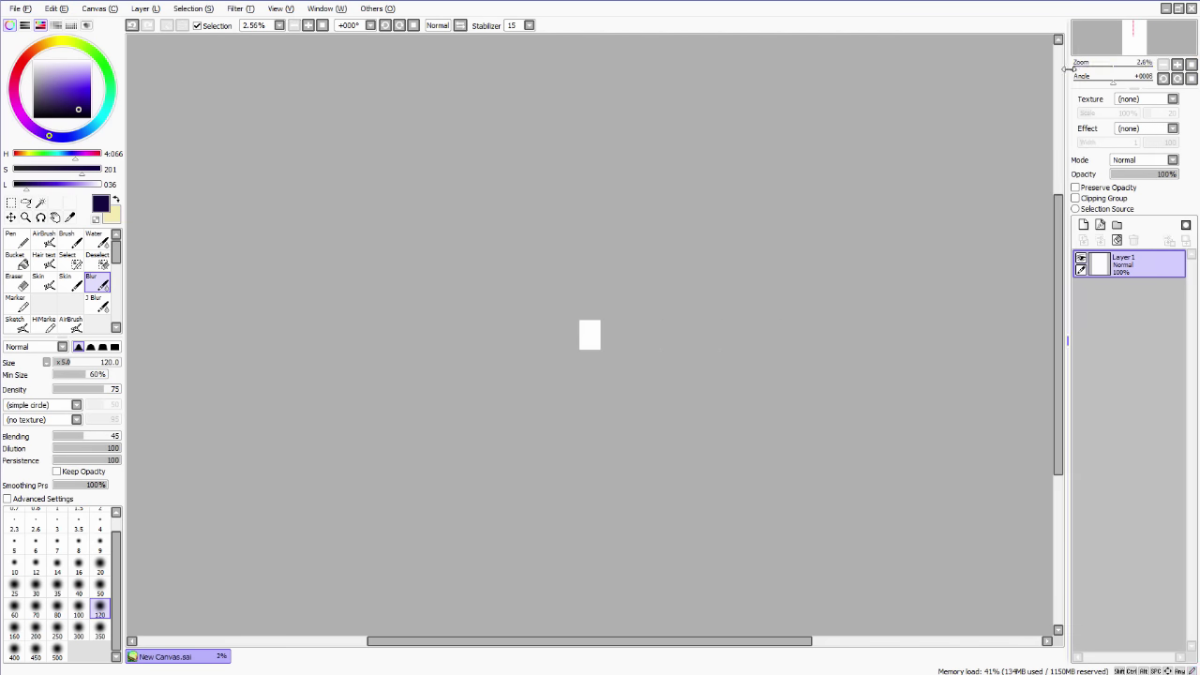
pyautogui.click(1191, 65)
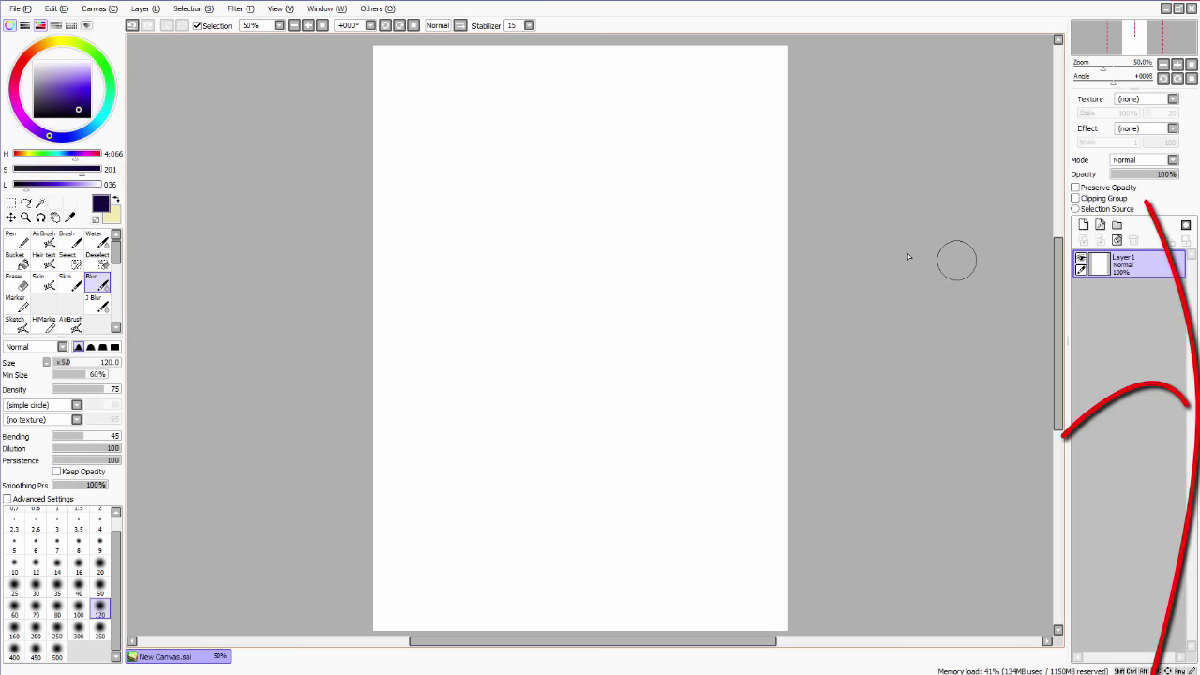
# - On a new Layer2, draw a smiling stick figure with the pen at size 40
pyautogui.click(22, 242)
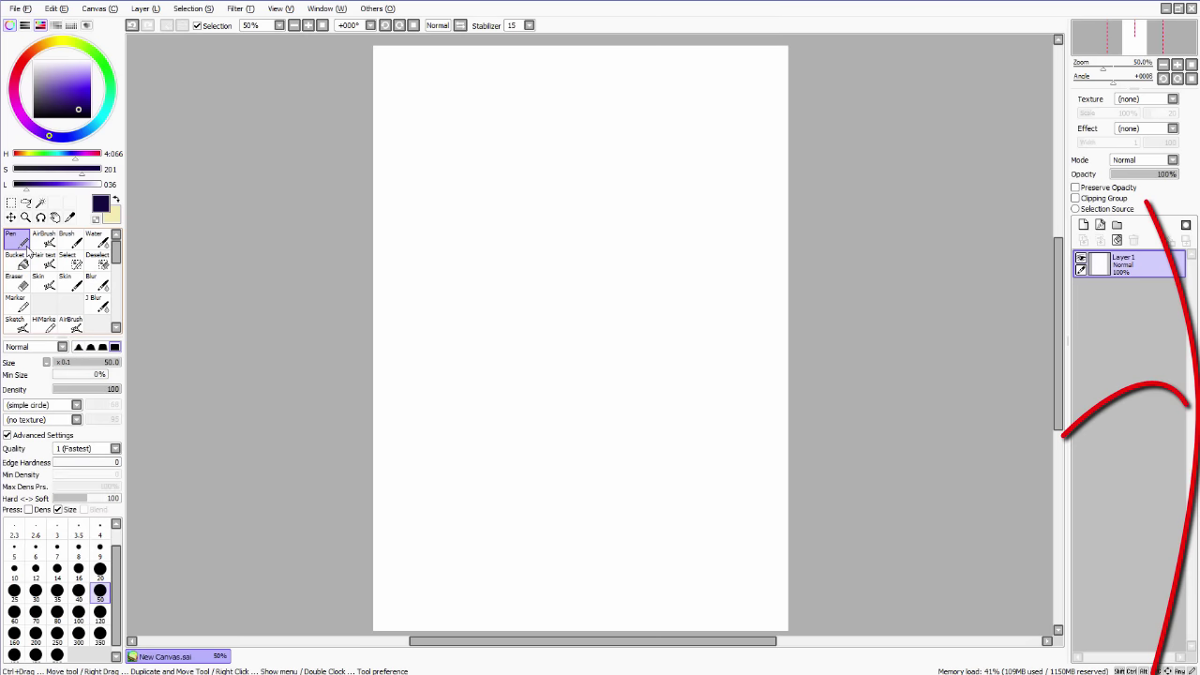
pyautogui.click(1084, 227)
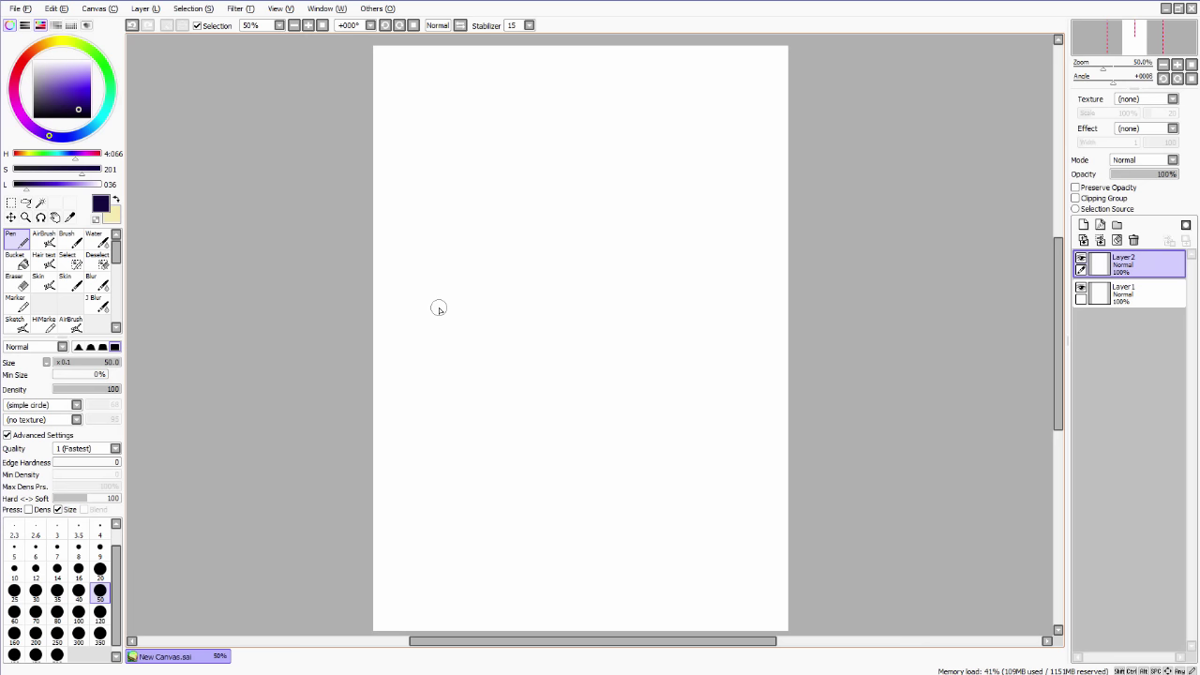
pyautogui.click(99, 568)
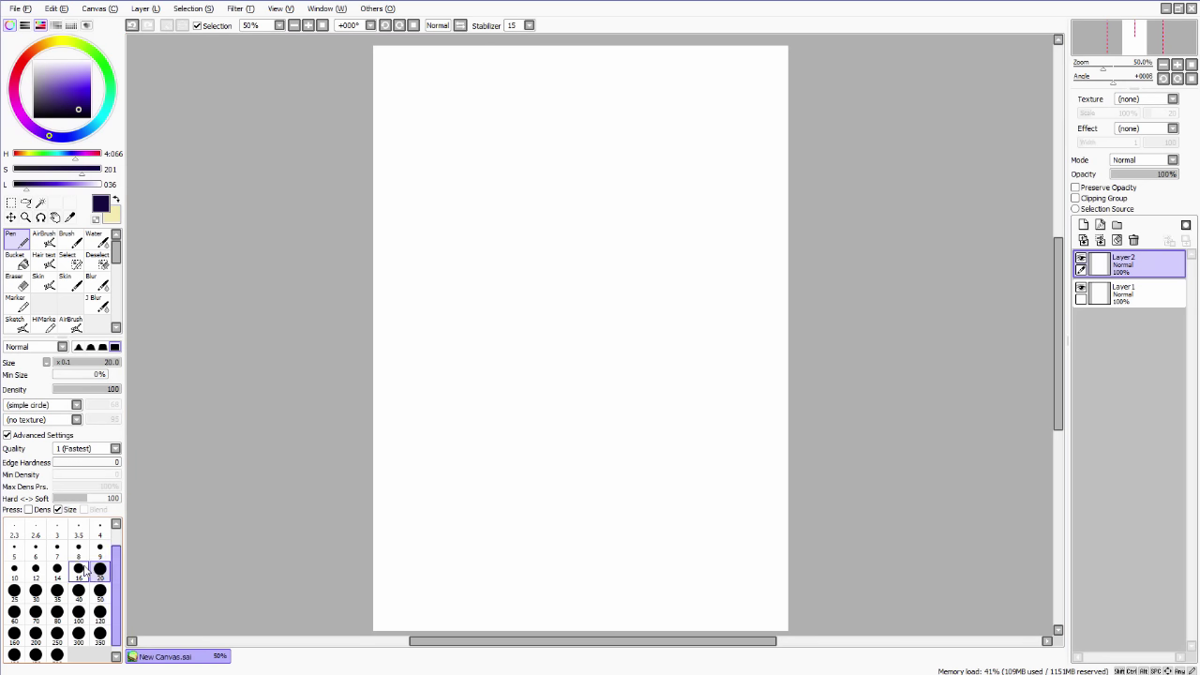
pyautogui.click(78, 590)
pyautogui.moveTo(563, 272)
pyautogui.mouseDown()
pyautogui.moveTo(520, 293)
pyautogui.moveTo(544, 360)
pyautogui.moveTo(605, 285)
pyautogui.moveTo(544, 273)
pyautogui.mouseUp()
pyautogui.click(542, 308)
pyautogui.click(574, 305)
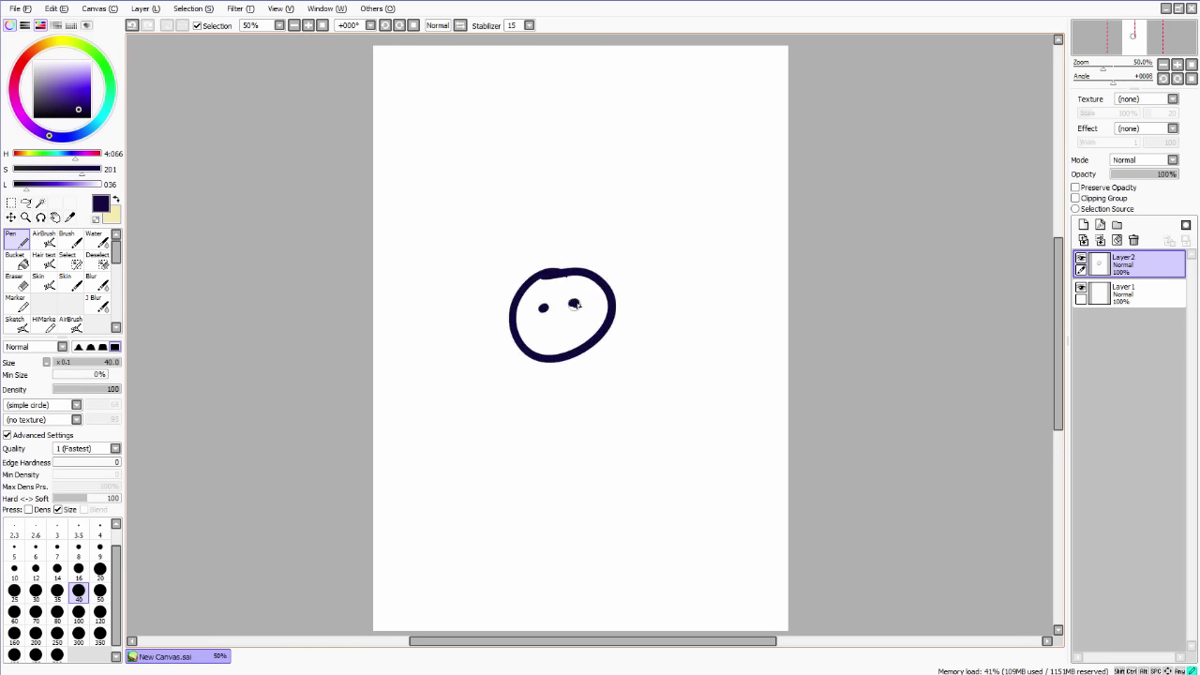
pyautogui.moveTo(543, 319); pyautogui.dragTo(576, 315)
pyautogui.moveTo(562, 358)
pyautogui.mouseDown()
pyautogui.moveTo(565, 406)
pyautogui.moveTo(489, 373)
pyautogui.mouseUp()
pyautogui.moveTo(565, 407)
pyautogui.mouseDown()
pyautogui.moveTo(649, 337)
pyautogui.moveTo(562, 499)
pyautogui.moveTo(497, 562)
pyautogui.mouseUp()
pyautogui.moveTo(562, 503); pyautogui.dragTo(645, 537)
# - On Layer1, paint broad light-green strokes across the background at brush size 350
pyautogui.click(1124, 298)
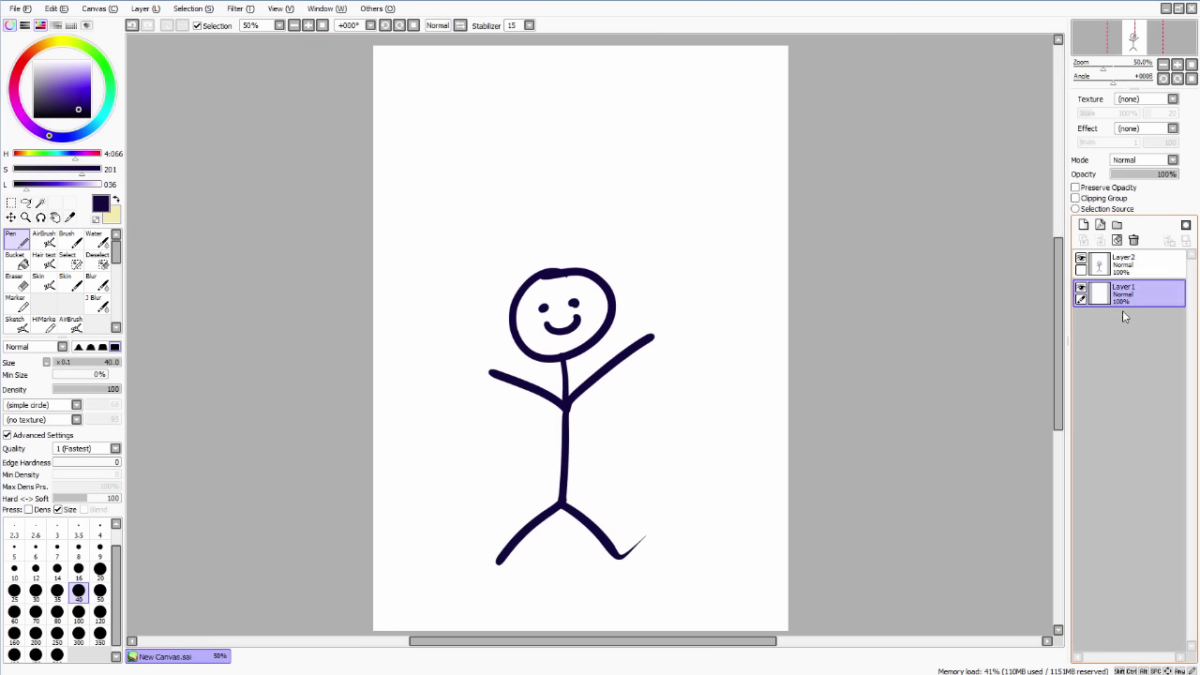
pyautogui.press('x')
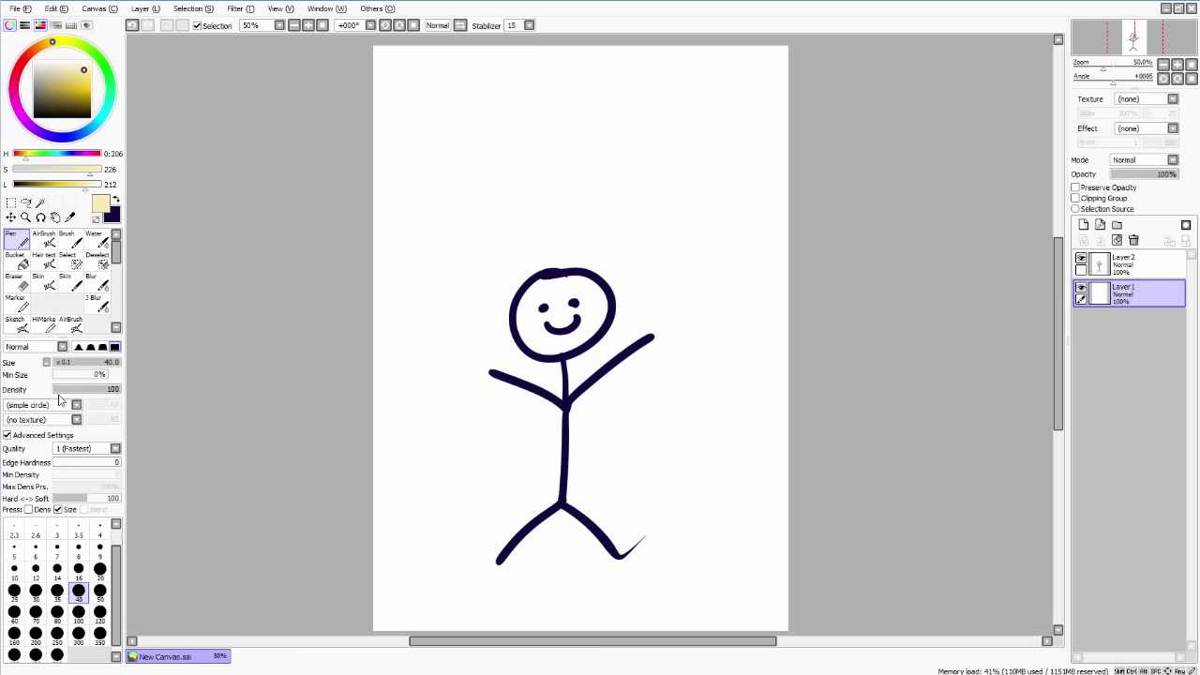
pyautogui.click(99, 634)
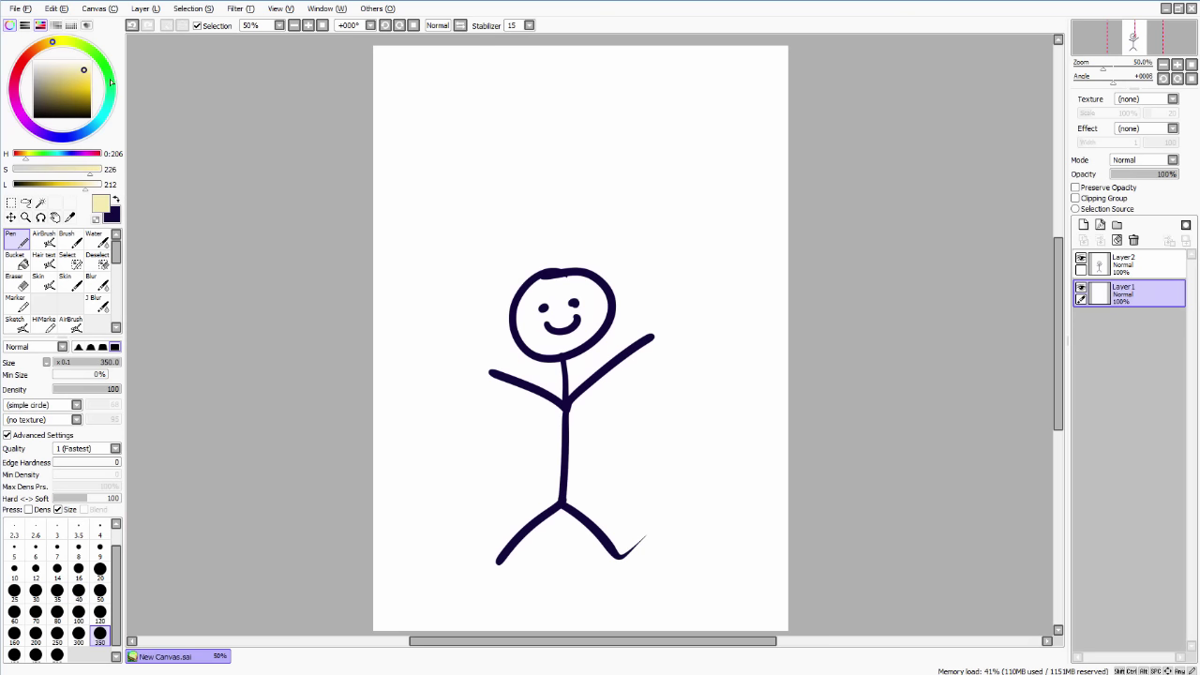
pyautogui.click(110, 82)
pyautogui.moveTo(263, 99)
pyautogui.mouseDown()
pyautogui.moveTo(360, 110)
pyautogui.moveTo(453, 76)
pyautogui.moveTo(566, 74)
pyautogui.moveTo(360, 277)
pyautogui.moveTo(755, 154)
pyautogui.moveTo(410, 396)
pyautogui.moveTo(780, 254)
pyautogui.moveTo(419, 495)
pyautogui.moveTo(736, 353)
pyautogui.moveTo(425, 614)
pyautogui.moveTo(800, 437)
pyautogui.moveTo(538, 647)
pyautogui.moveTo(829, 512)
pyautogui.moveTo(791, 573)
pyautogui.moveTo(814, 602)
pyautogui.mouseUp()
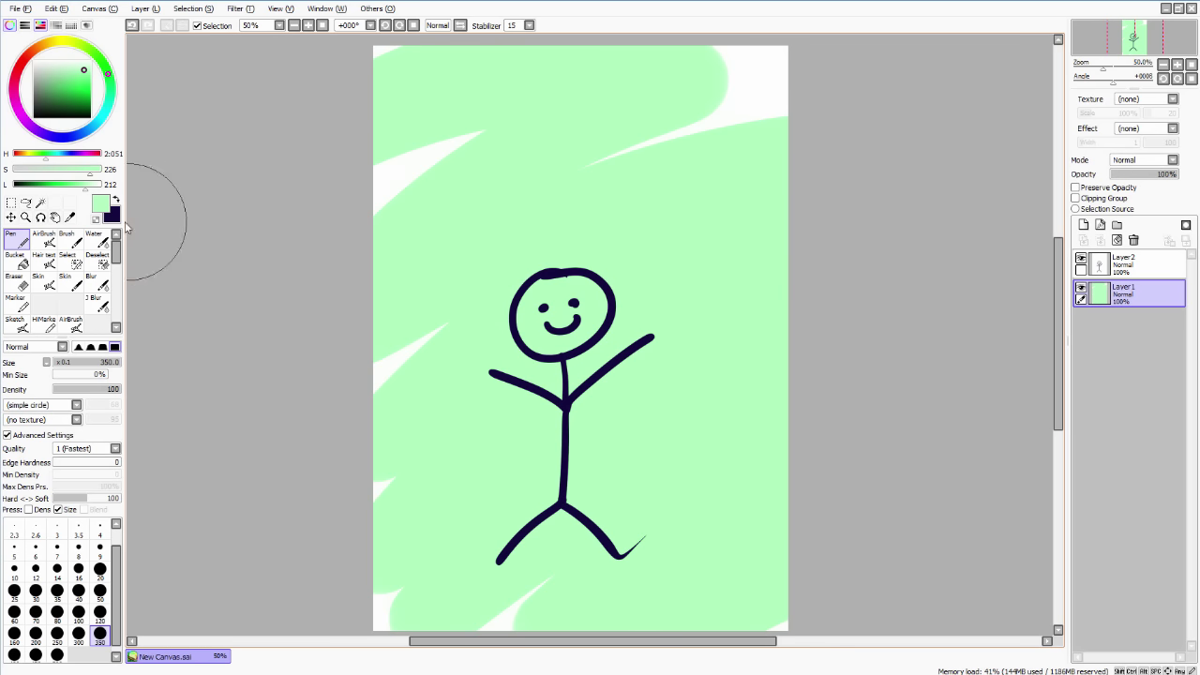
# - Reset the brush to size 50, pick pale yellow, and add a Linework1 layer at the top
pyautogui.click(100, 590)
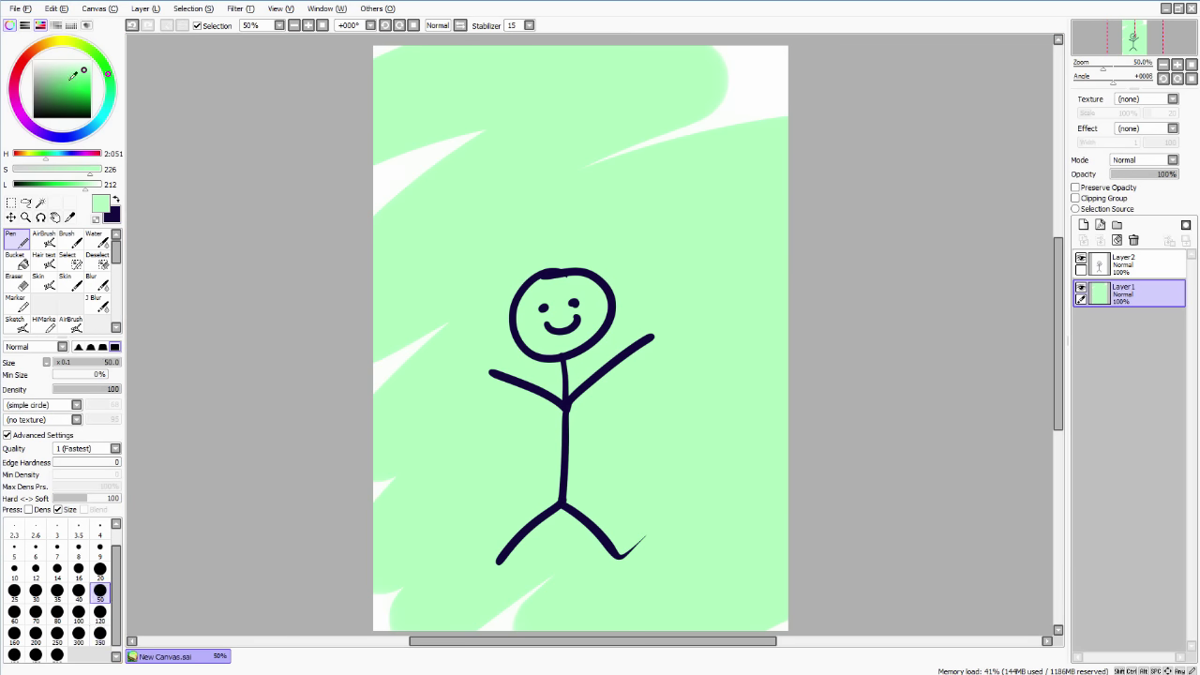
pyautogui.click(60, 44)
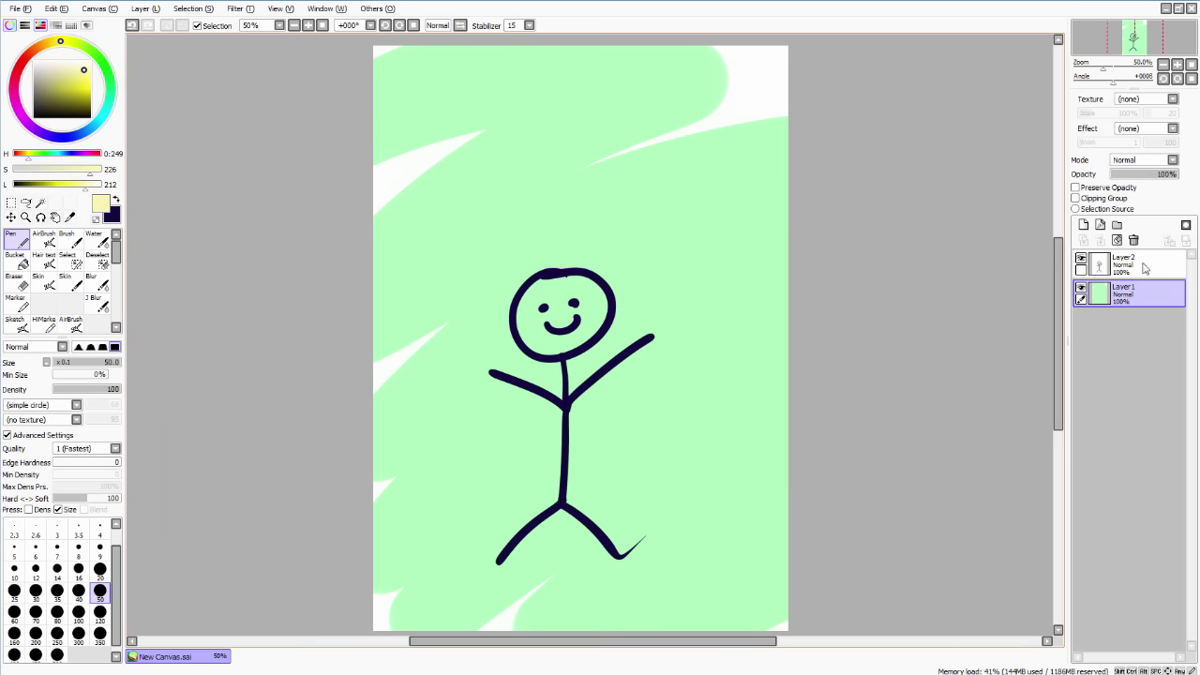
pyautogui.click(1100, 226)
pyautogui.moveTo(1161, 269); pyautogui.dragTo(1159, 262)
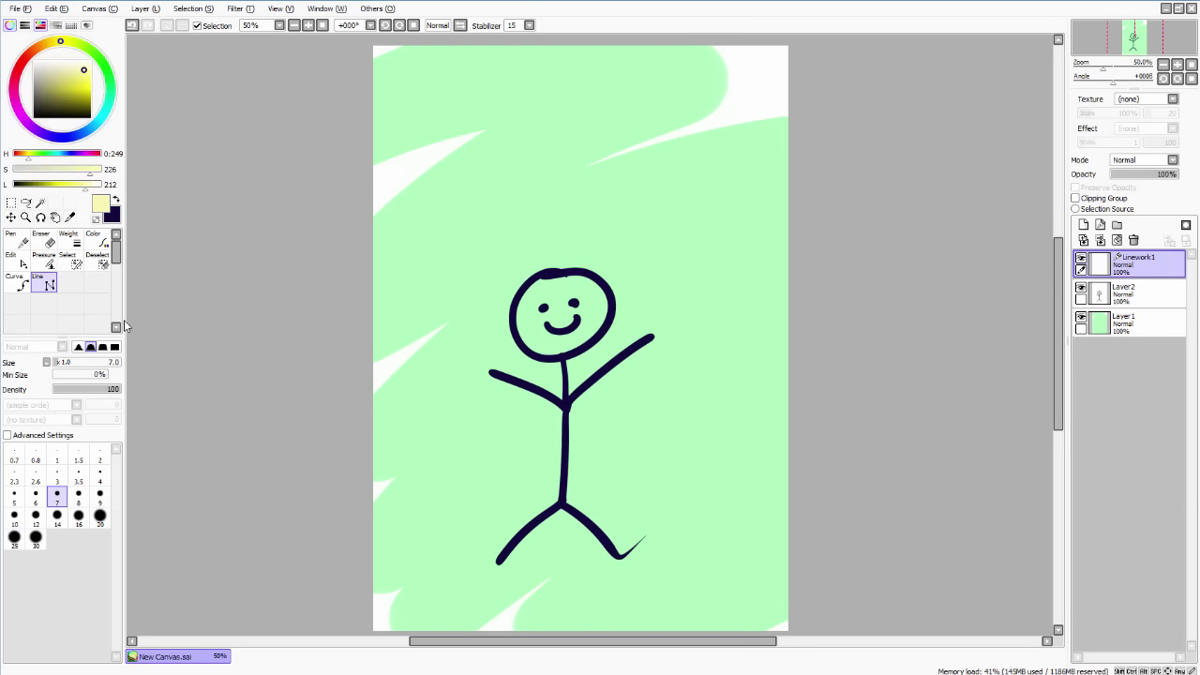
# - Draw a dark-navy kite outline with crossed diagonals on Linework1, then clear it
pyautogui.click(117, 202)
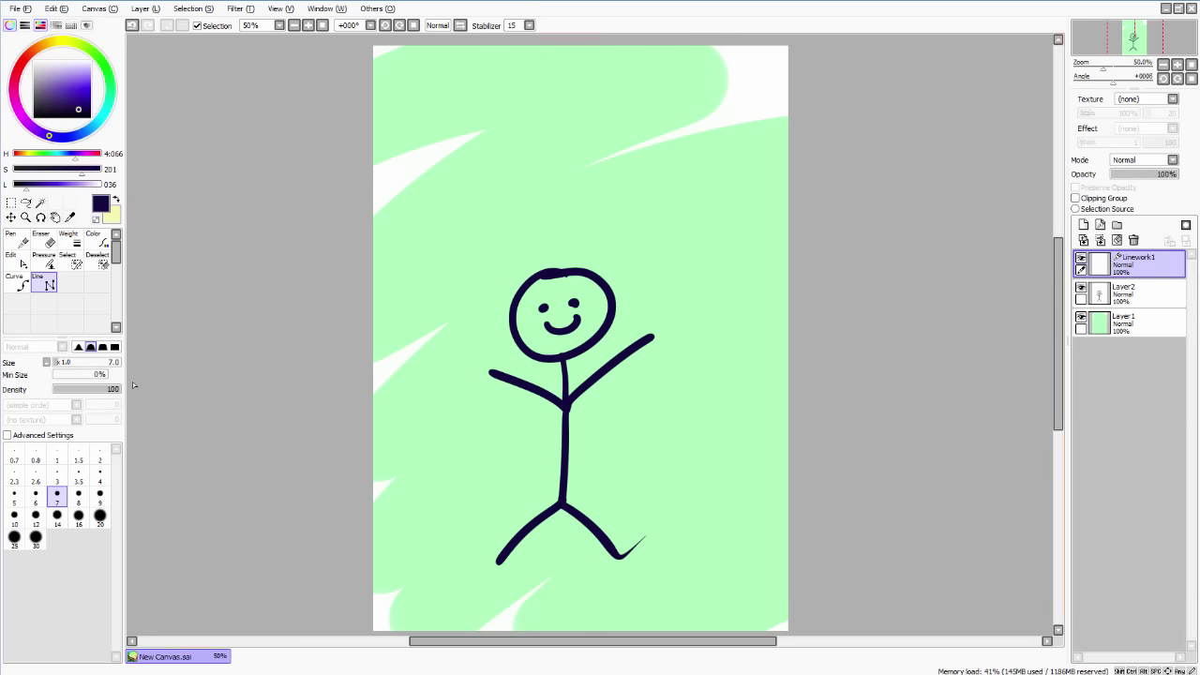
pyautogui.click(686, 314)
pyautogui.click(679, 398)
pyautogui.click(738, 407)
pyautogui.click(738, 330)
pyautogui.click(687, 314)
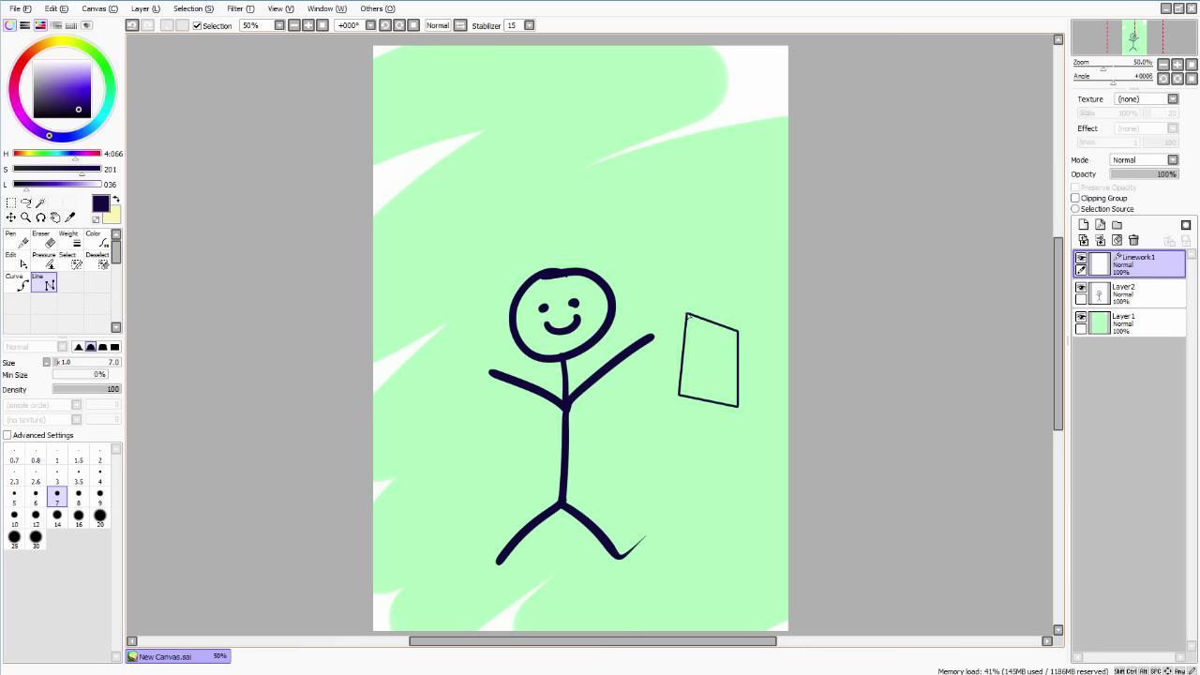
pyautogui.click(738, 407)
pyautogui.click(678, 397)
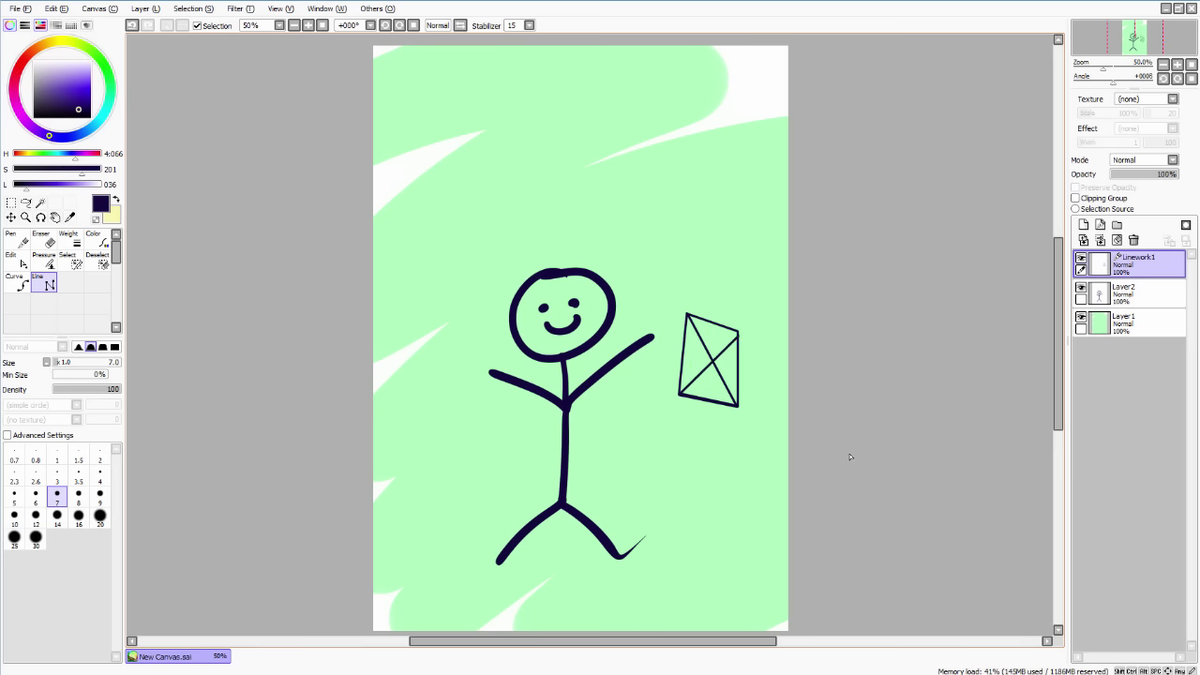
pyautogui.scroll(-1, 719, 416)
pyautogui.scroll(1, 702, 383)
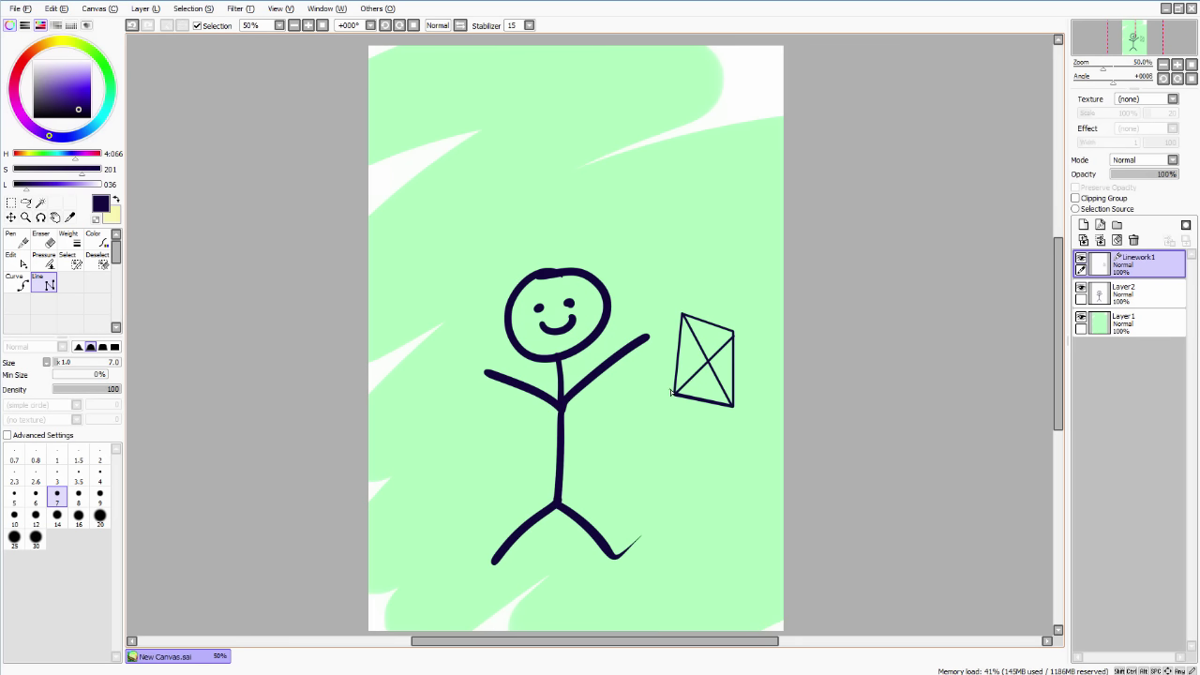
pyautogui.click(1117, 240)
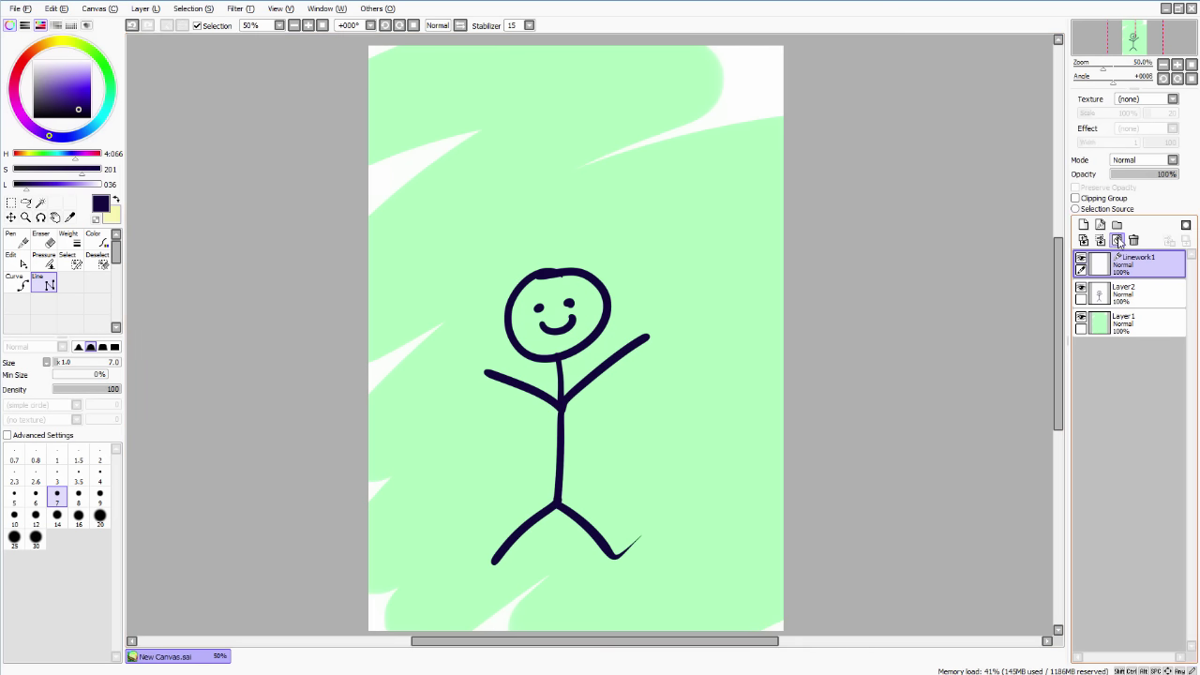
# - Delete Linework1 and paint a pale yellow blob beside the raised hand at brush size 20
pyautogui.click(1134, 240)
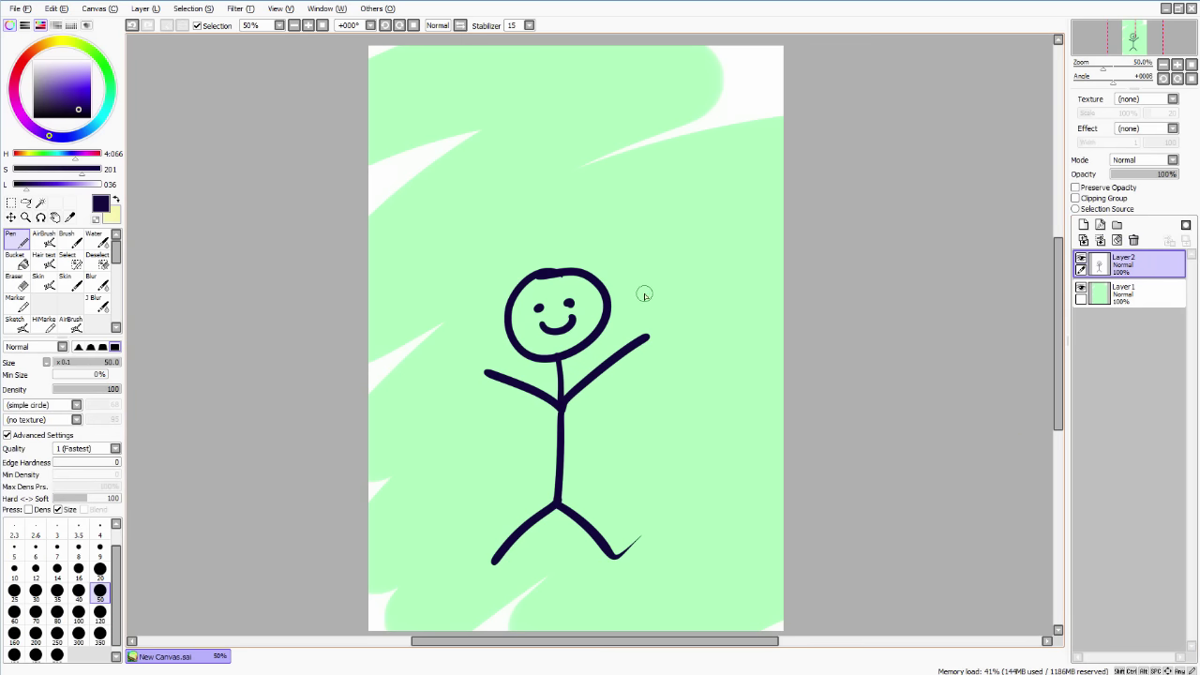
pyautogui.moveTo(94, 184); pyautogui.dragTo(140, 187)
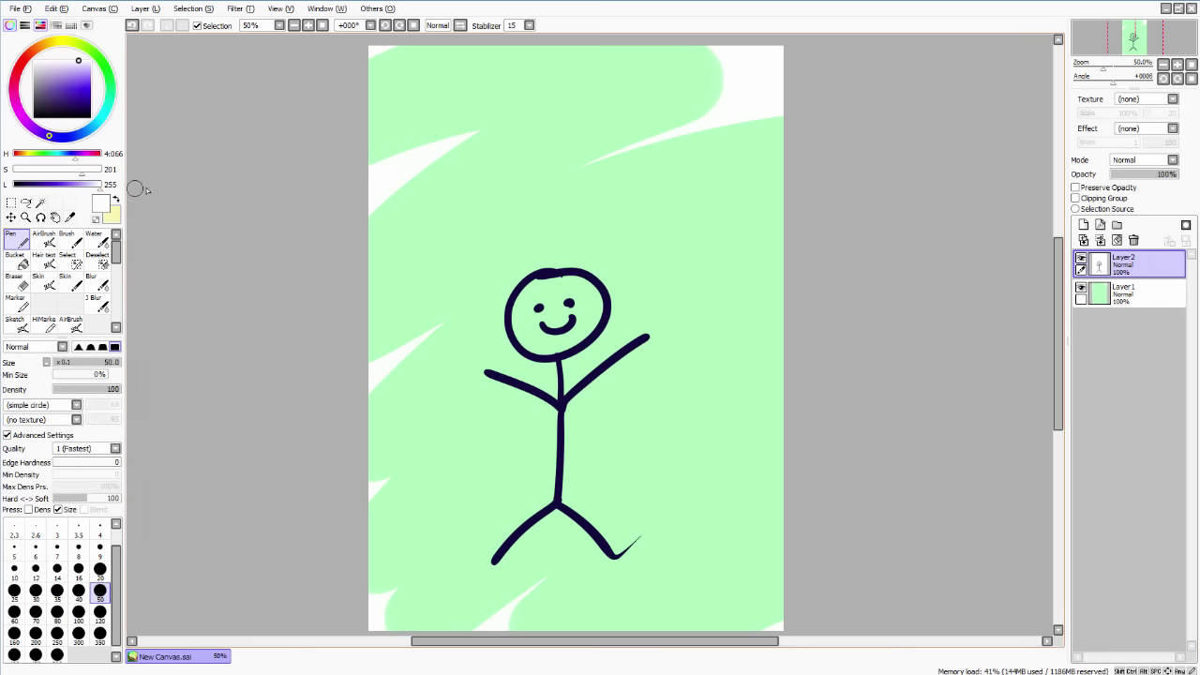
pyautogui.click(116, 199)
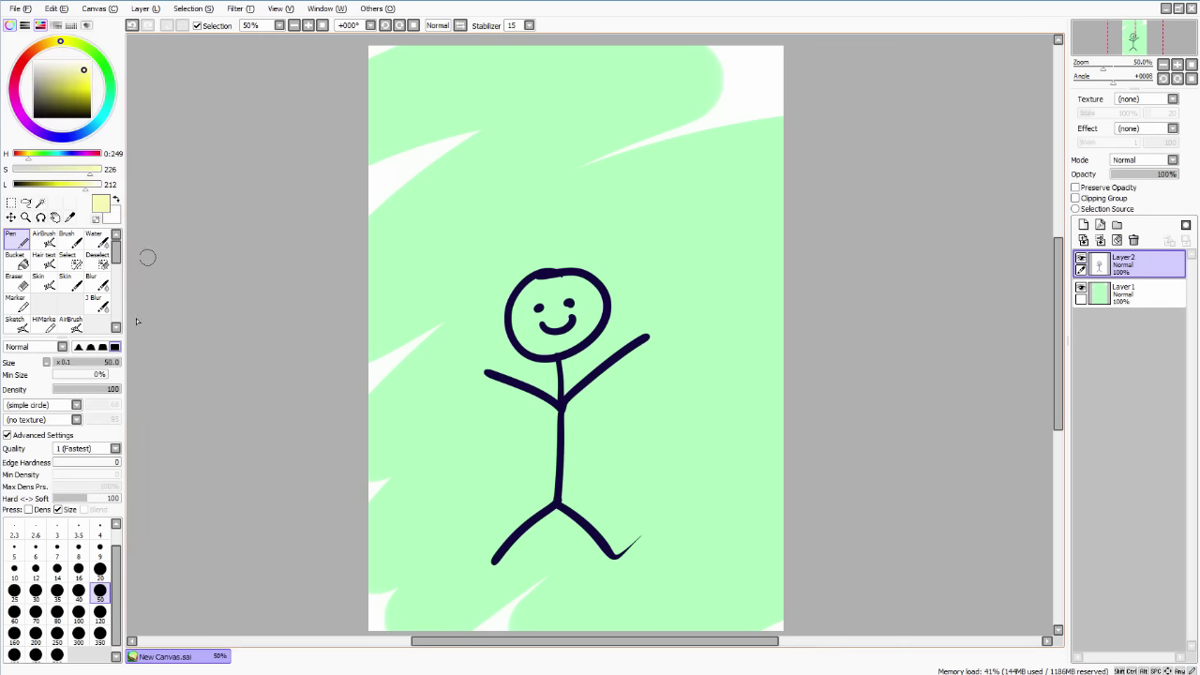
pyautogui.click(100, 568)
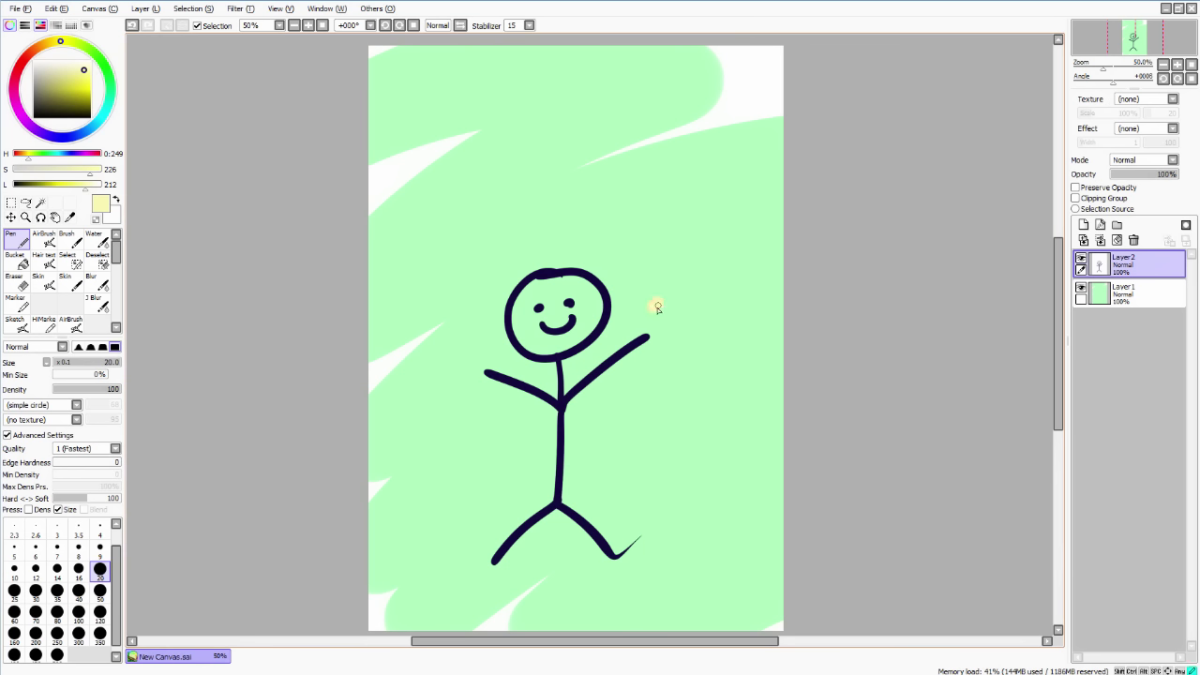
pyautogui.moveTo(657, 307); pyautogui.dragTo(686, 302)
pyautogui.moveTo(665, 314); pyautogui.dragTo(685, 310)
# - Create a new layer set, Set1, move Layer2 and Layer1 into it, and collapse it
pyautogui.click(1116, 225)
pyautogui.moveTo(1125, 294); pyautogui.dragTo(1137, 274)
pyautogui.moveTo(1139, 322); pyautogui.dragTo(1145, 333)
pyautogui.click(1111, 265)
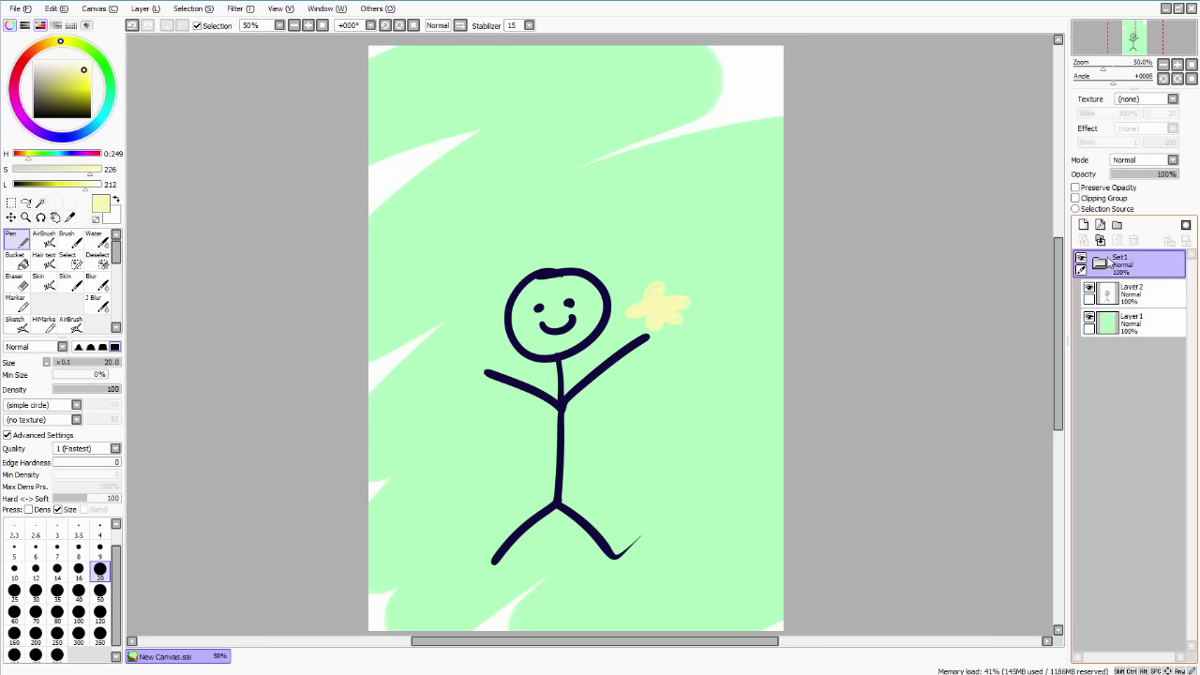
pyautogui.click(1106, 264)
# - Try Transfer Down and Merge Down on Layer2, undoing each, and toggle Layer1's visibility
pyautogui.click(1103, 266)
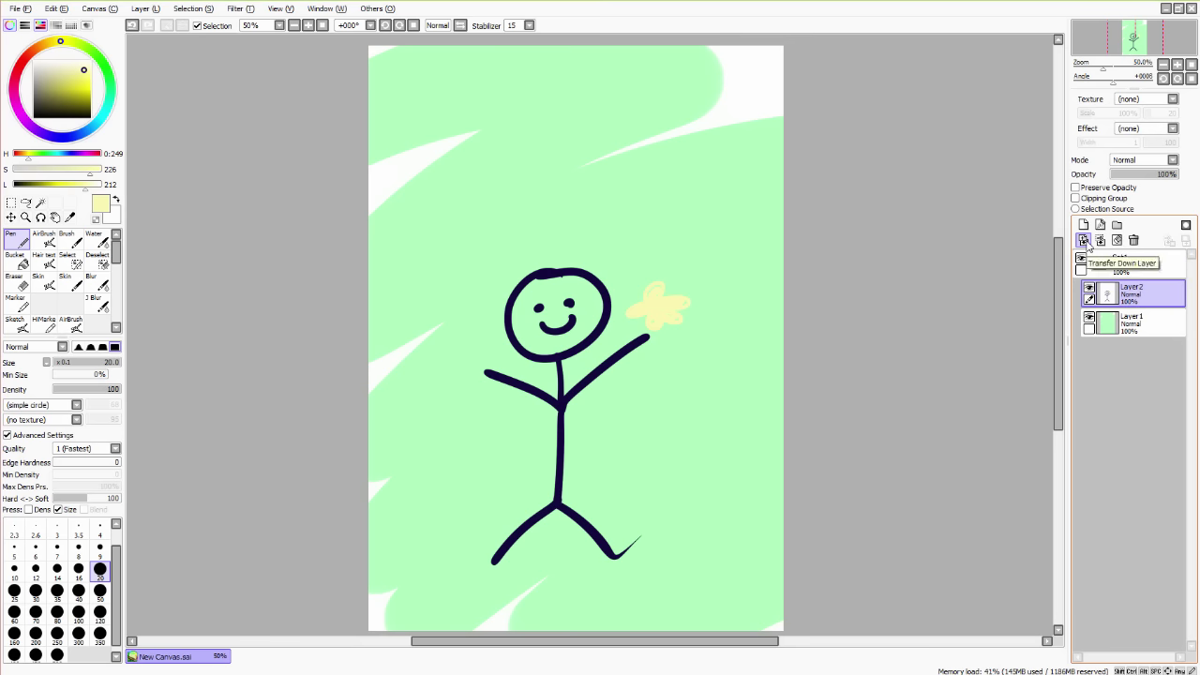
pyautogui.click(1085, 241)
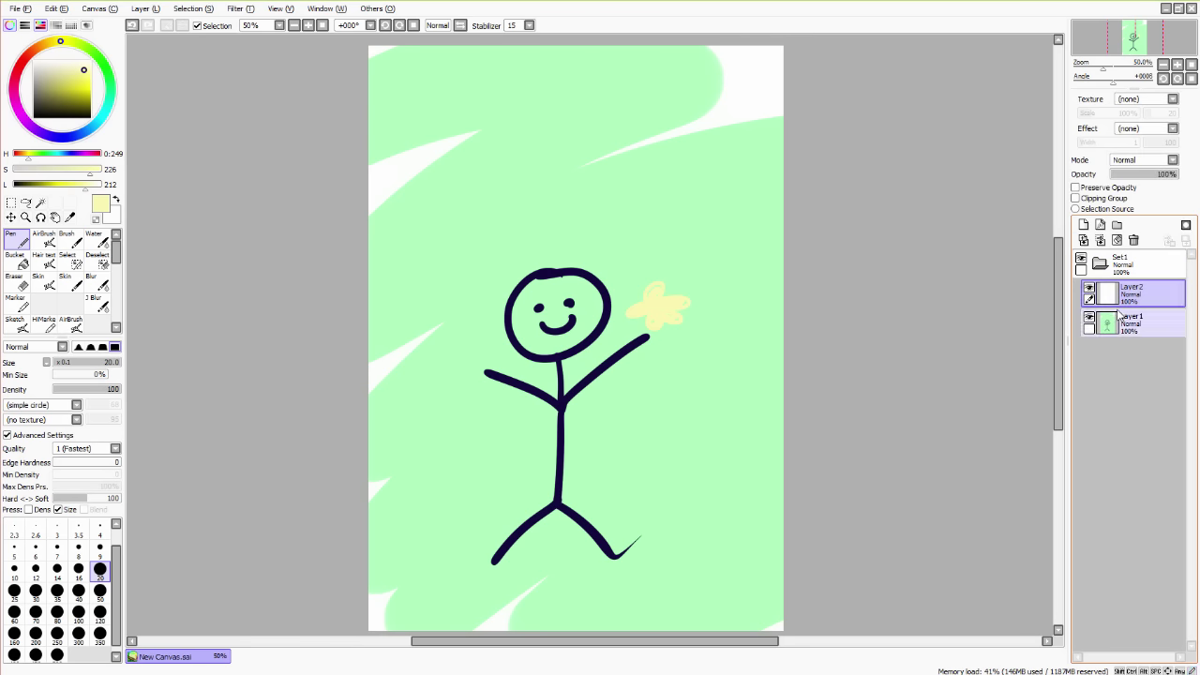
pyautogui.hotkey('ctrl', 'z')
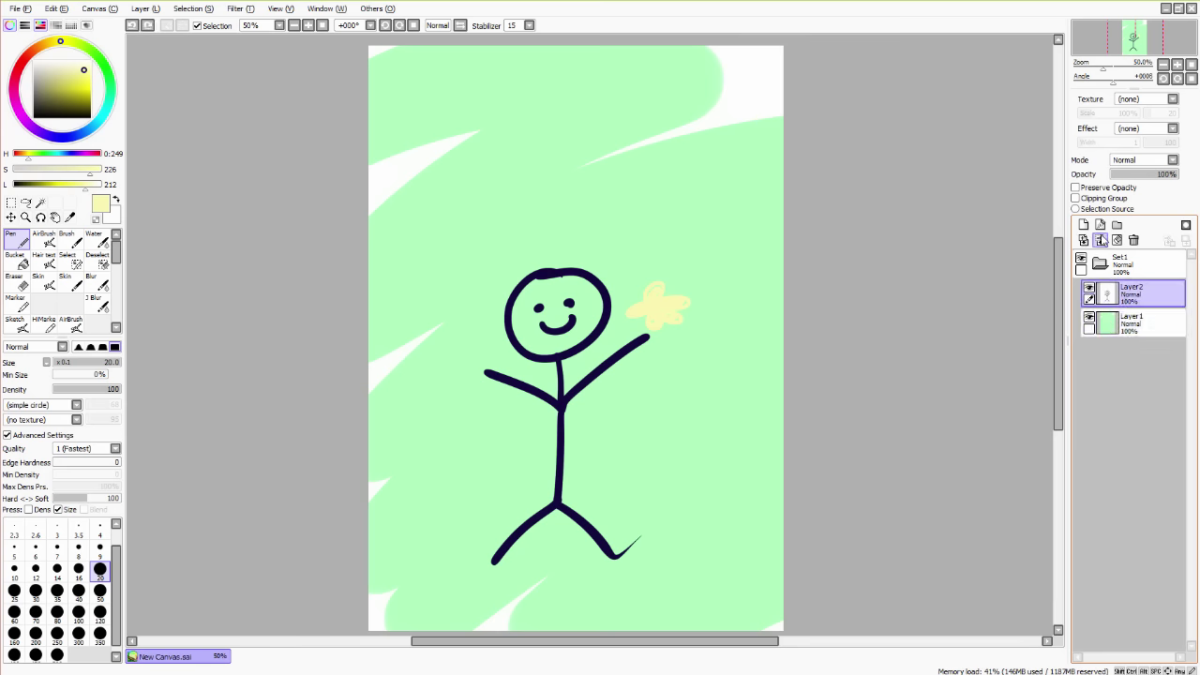
pyautogui.click(1100, 241)
pyautogui.click(1088, 289)
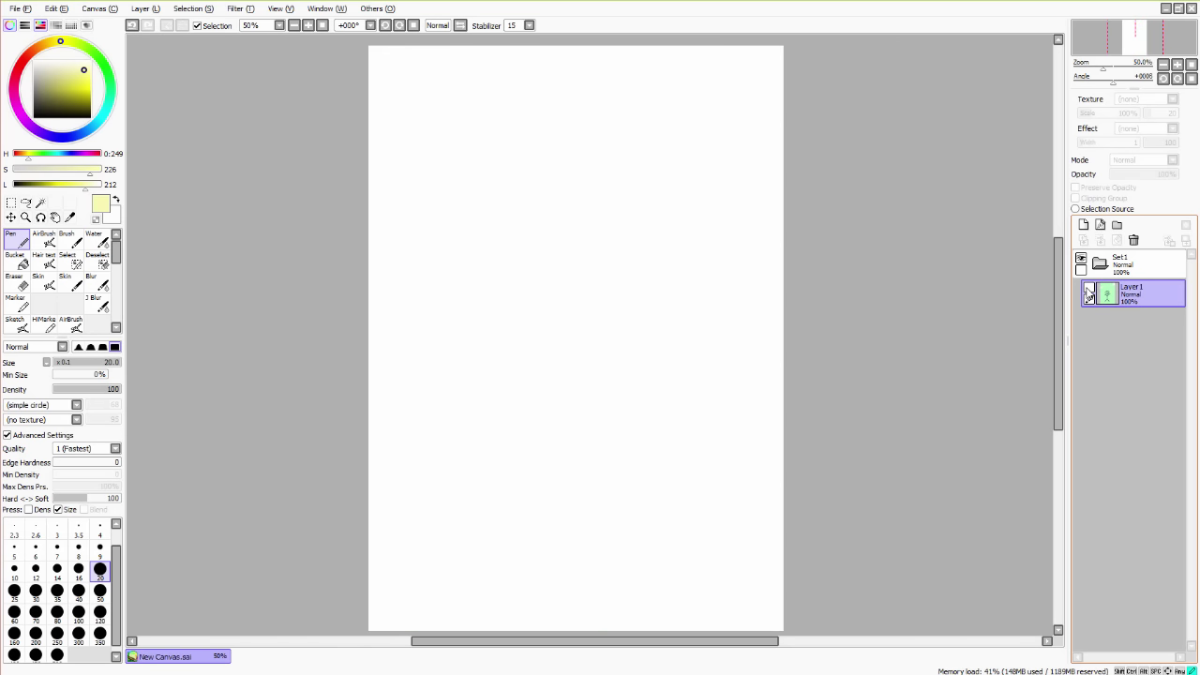
pyautogui.click(1088, 290)
pyautogui.hotkey('ctrl', 'z')
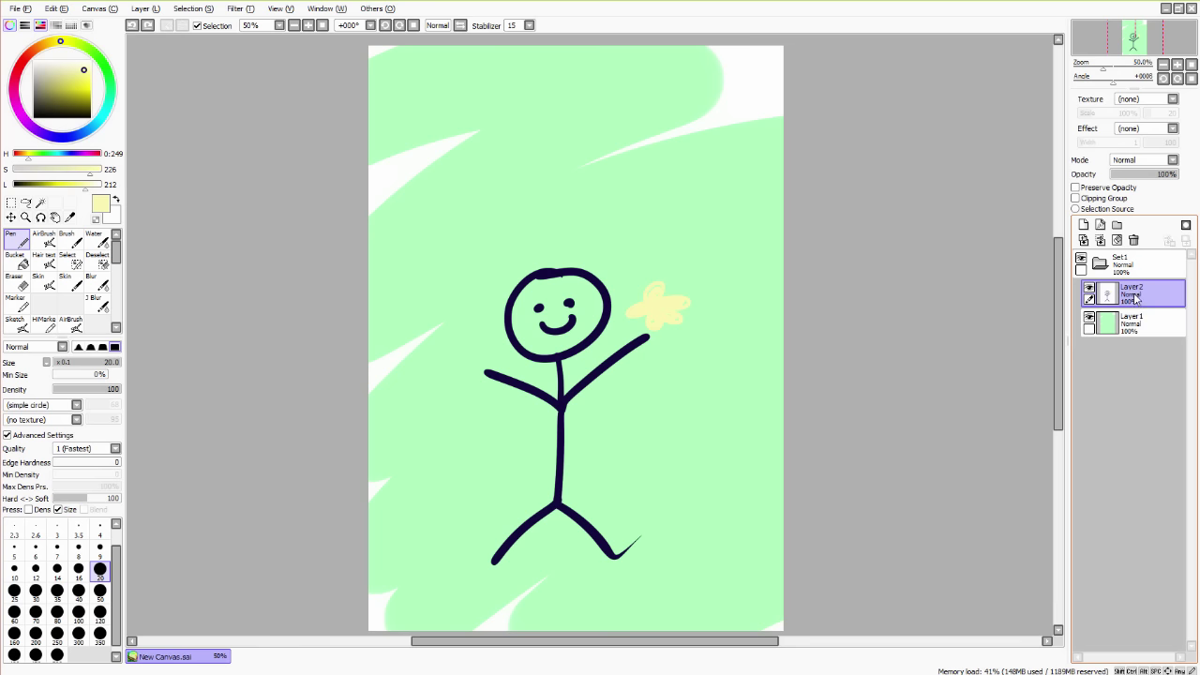
# - Clear Layer2 and undo the clear, then delete Layer2
pyautogui.click(1117, 241)
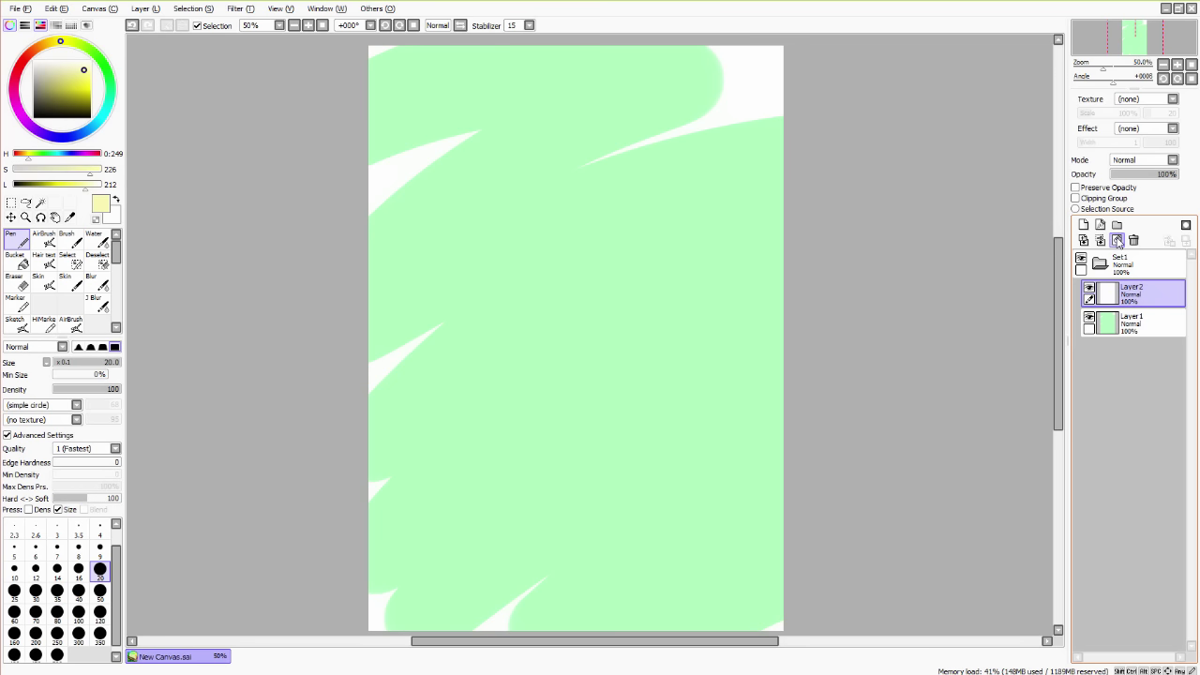
pyautogui.hotkey('ctrl', 'z')
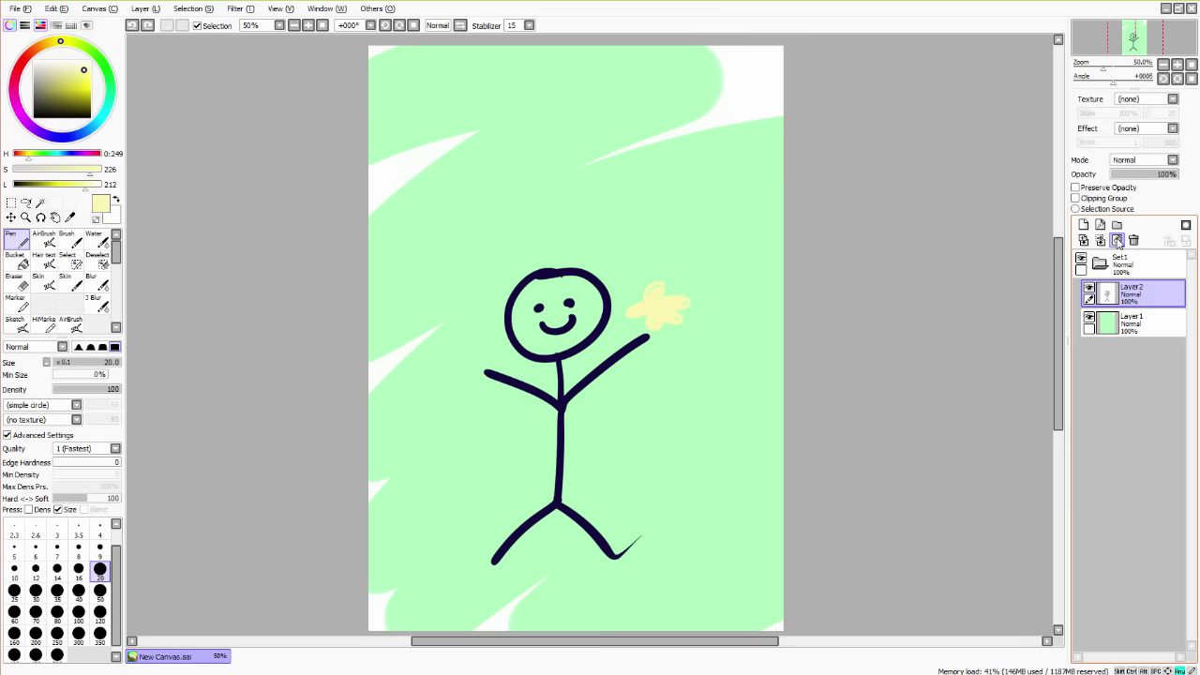
pyautogui.click(1133, 241)
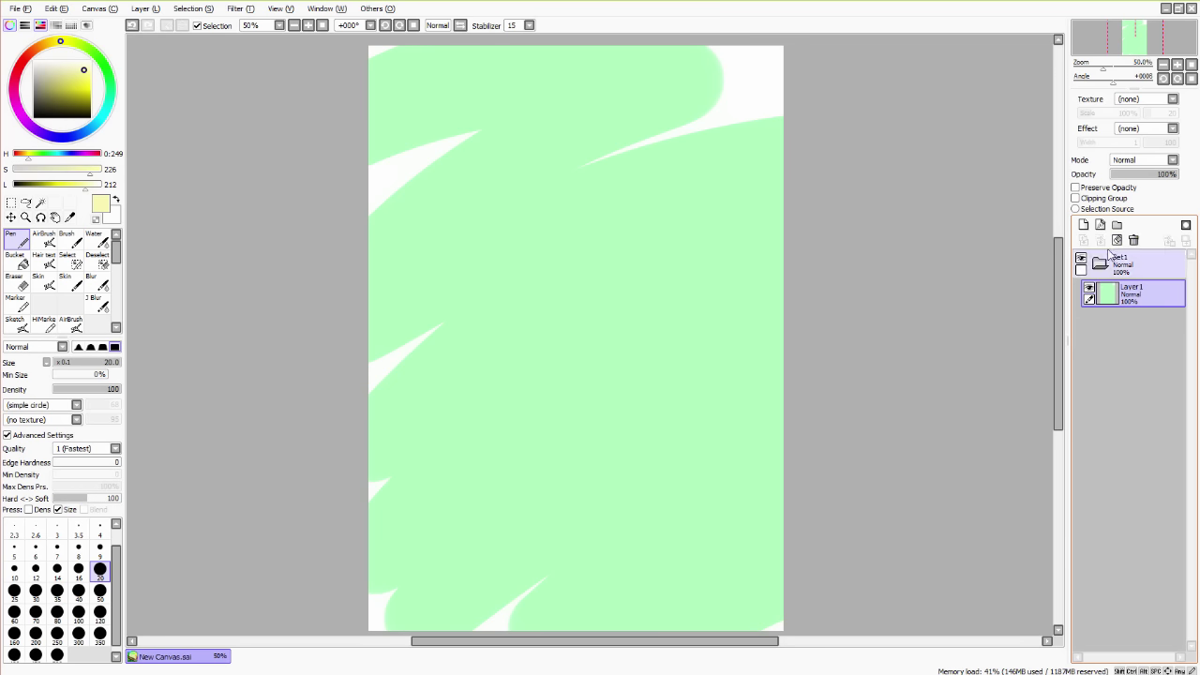
# - Undo the deletion to bring back Layer2 with the stick figure and yellow blob
pyautogui.hotkey('ctrl', 'z')
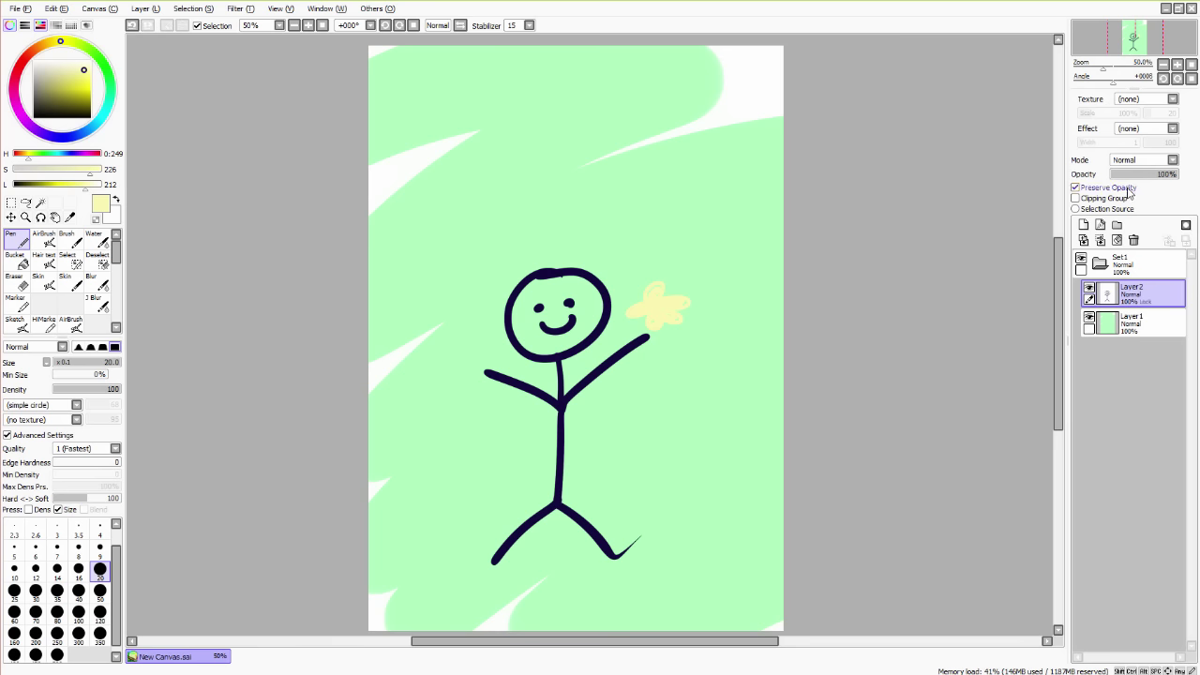
# - Turn on Preserve Opacity for Layer2 and repaint the figure and blob deep pink with a size-120 brush
pyautogui.click(1116, 187)
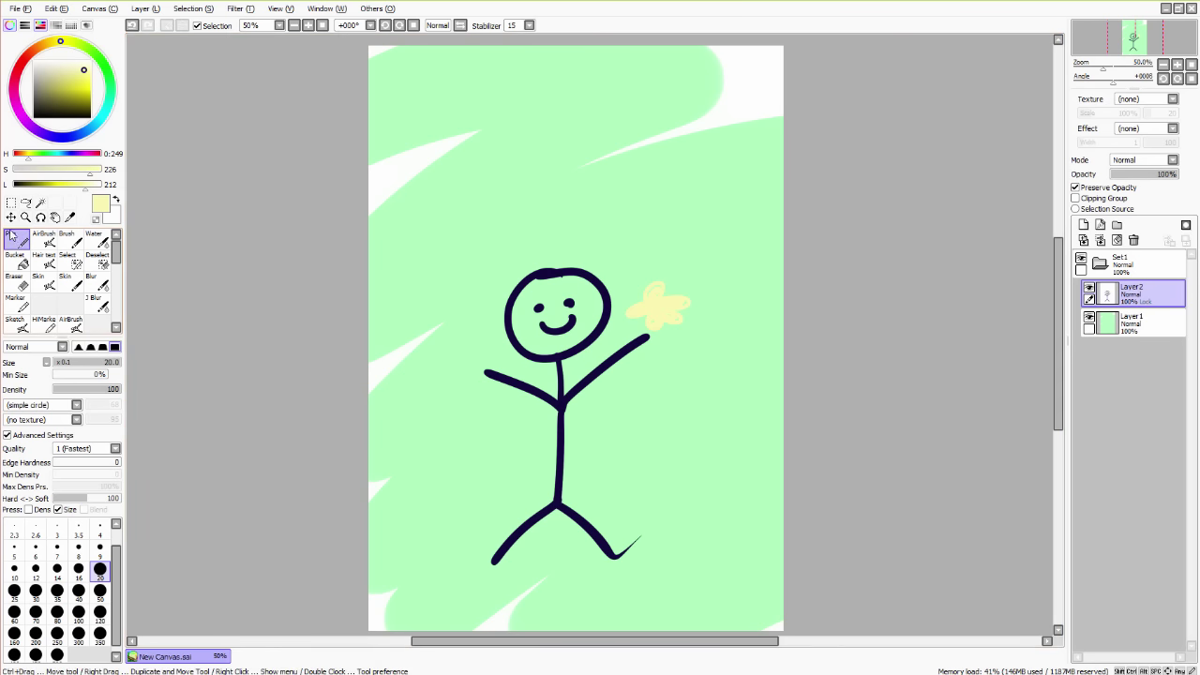
pyautogui.moveTo(26, 55); pyautogui.dragTo(22, 67)
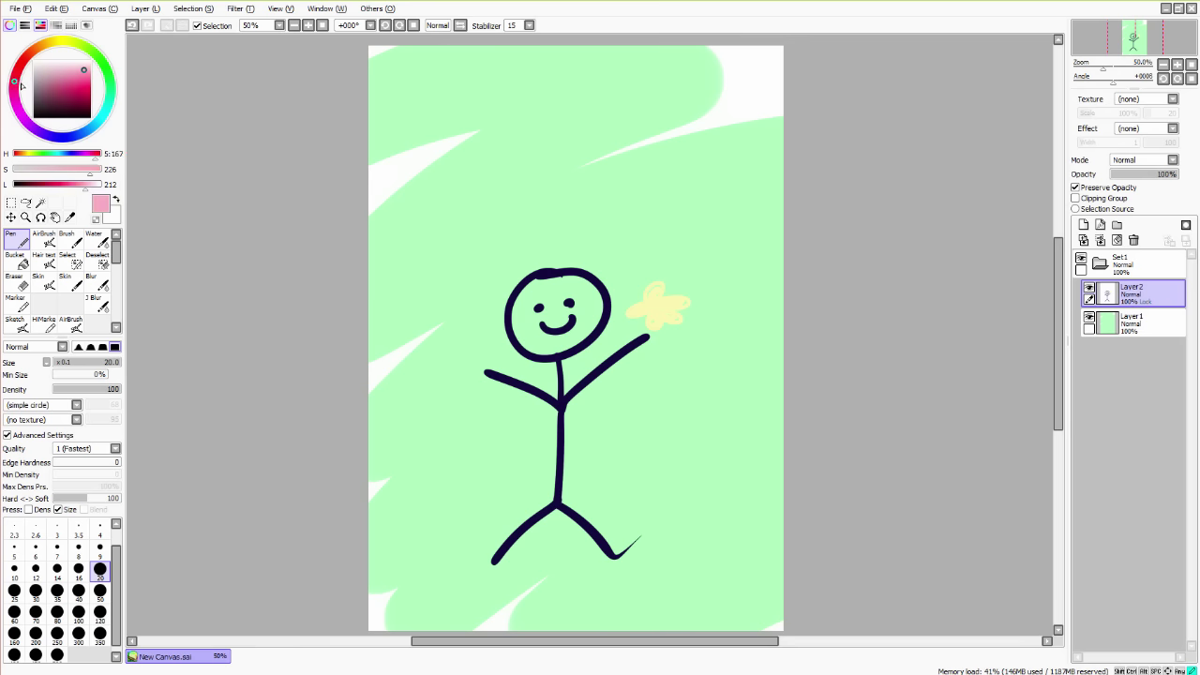
pyautogui.moveTo(89, 99); pyautogui.dragTo(87, 86)
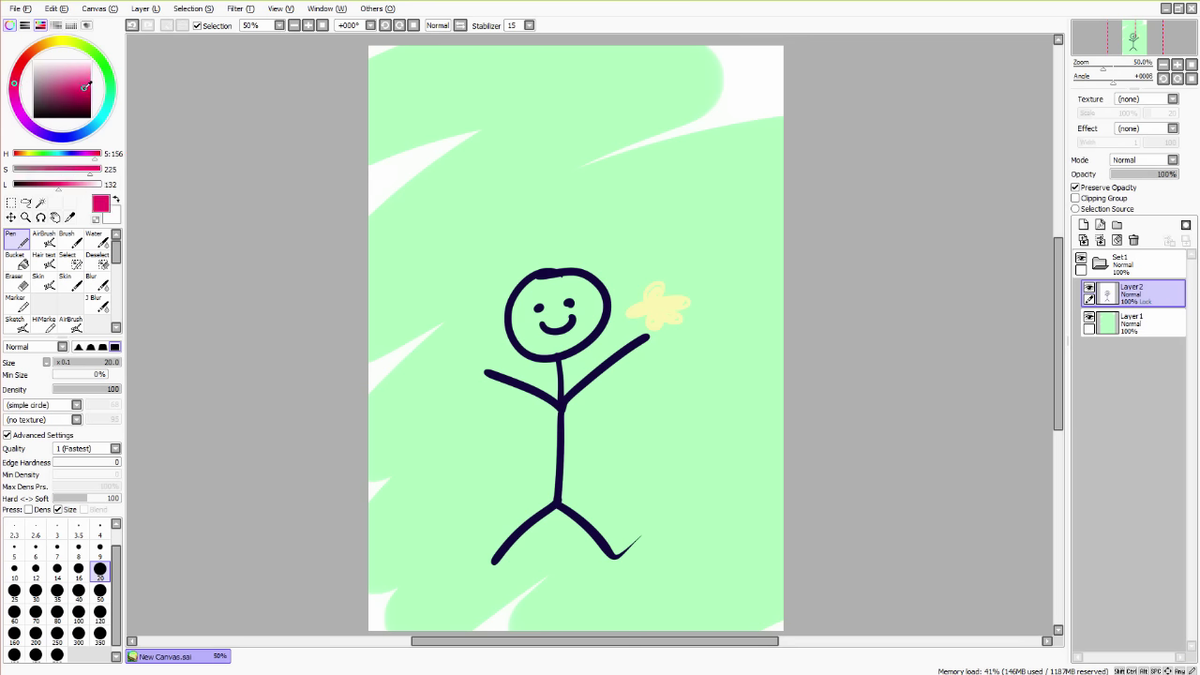
pyautogui.click(100, 611)
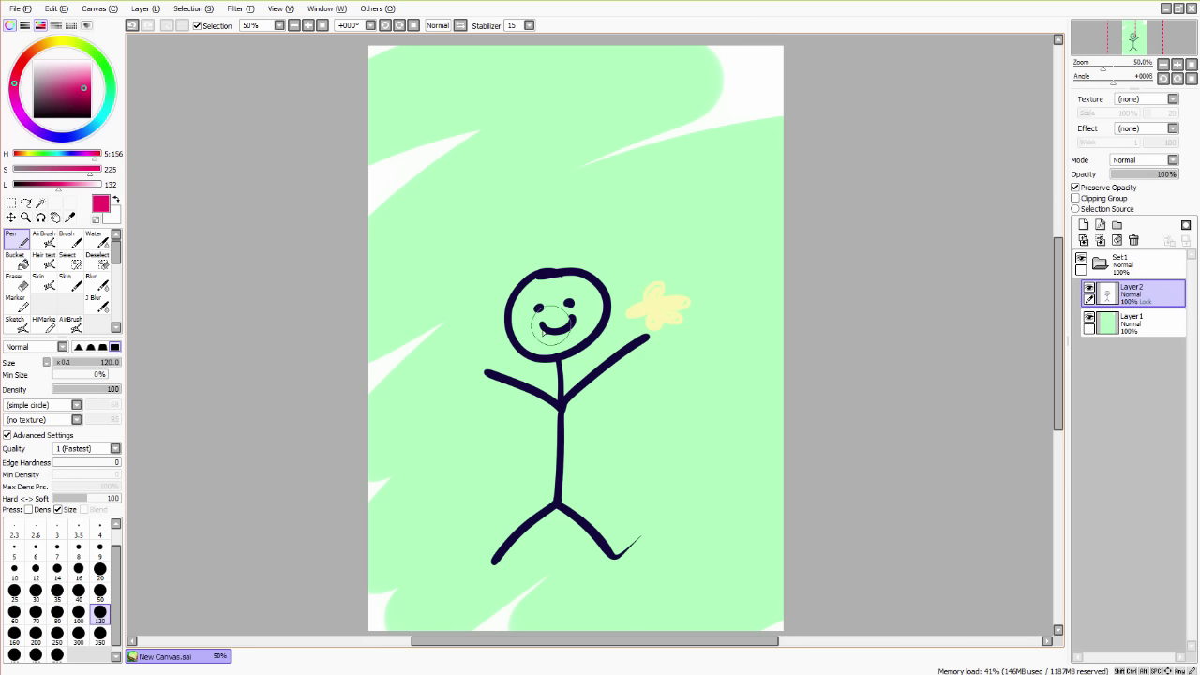
pyautogui.moveTo(576, 271)
pyautogui.mouseDown()
pyautogui.moveTo(511, 286)
pyautogui.moveTo(501, 379)
pyautogui.moveTo(680, 326)
pyautogui.moveTo(645, 460)
pyautogui.moveTo(651, 554)
pyautogui.mouseUp()
pyautogui.moveTo(583, 334)
pyautogui.mouseDown()
pyautogui.moveTo(476, 490)
pyautogui.moveTo(522, 455)
pyautogui.moveTo(573, 441)
pyautogui.moveTo(548, 512)
pyautogui.moveTo(671, 579)
pyautogui.moveTo(616, 535)
pyautogui.mouseUp()
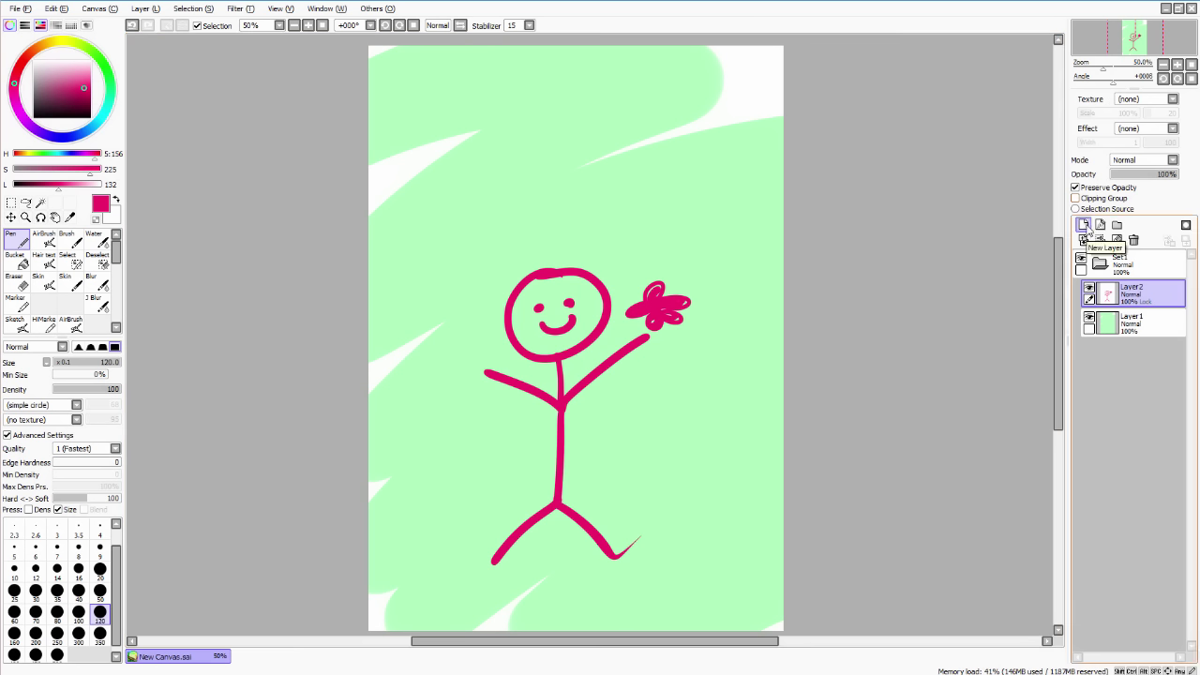
# - Add a new Layer3 above the figure and make it a clipping group
pyautogui.scroll(-1, 758, 402)
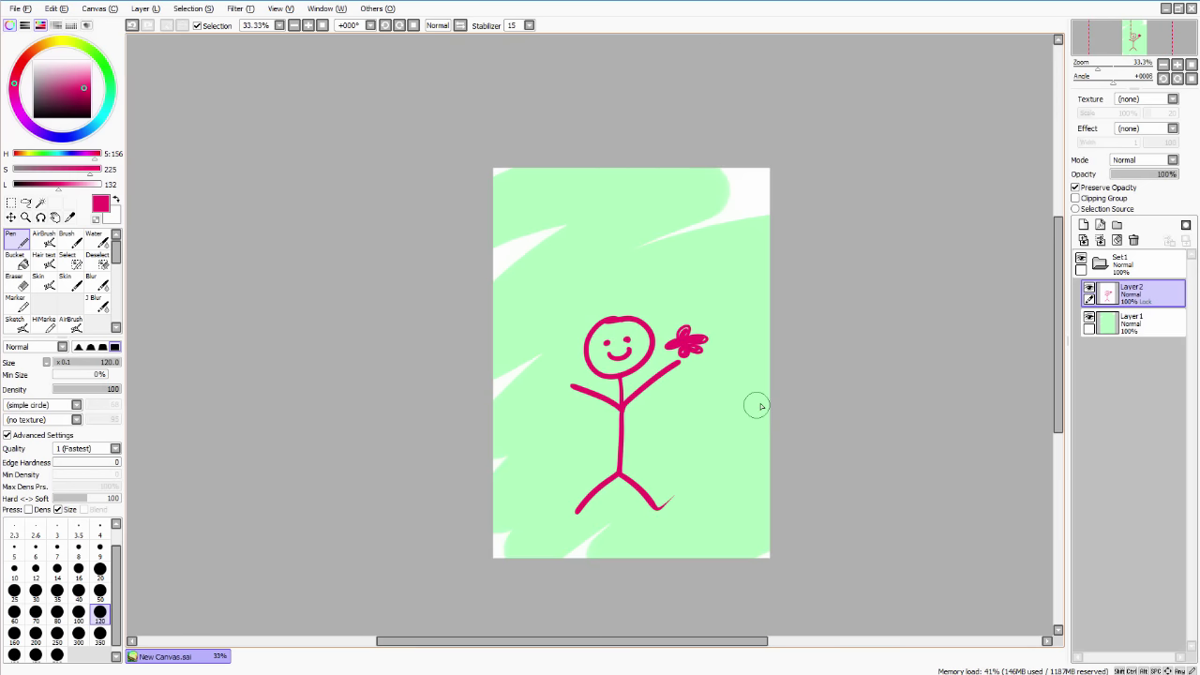
pyautogui.scroll(1, 768, 394)
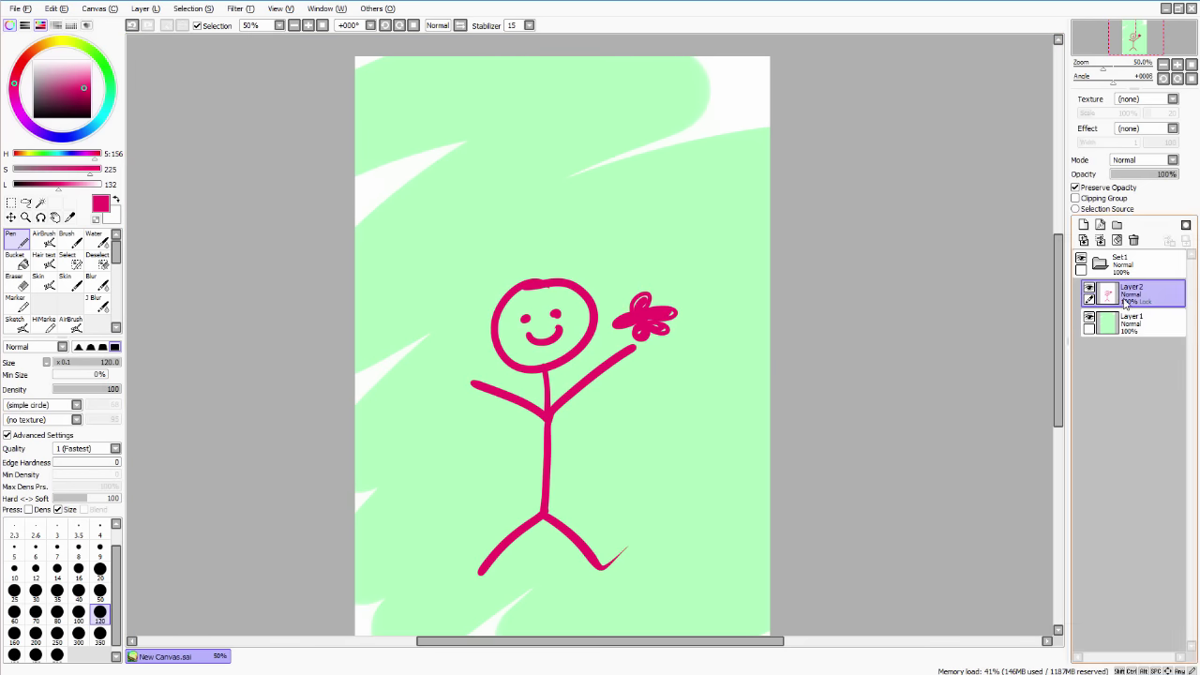
pyautogui.click(1084, 225)
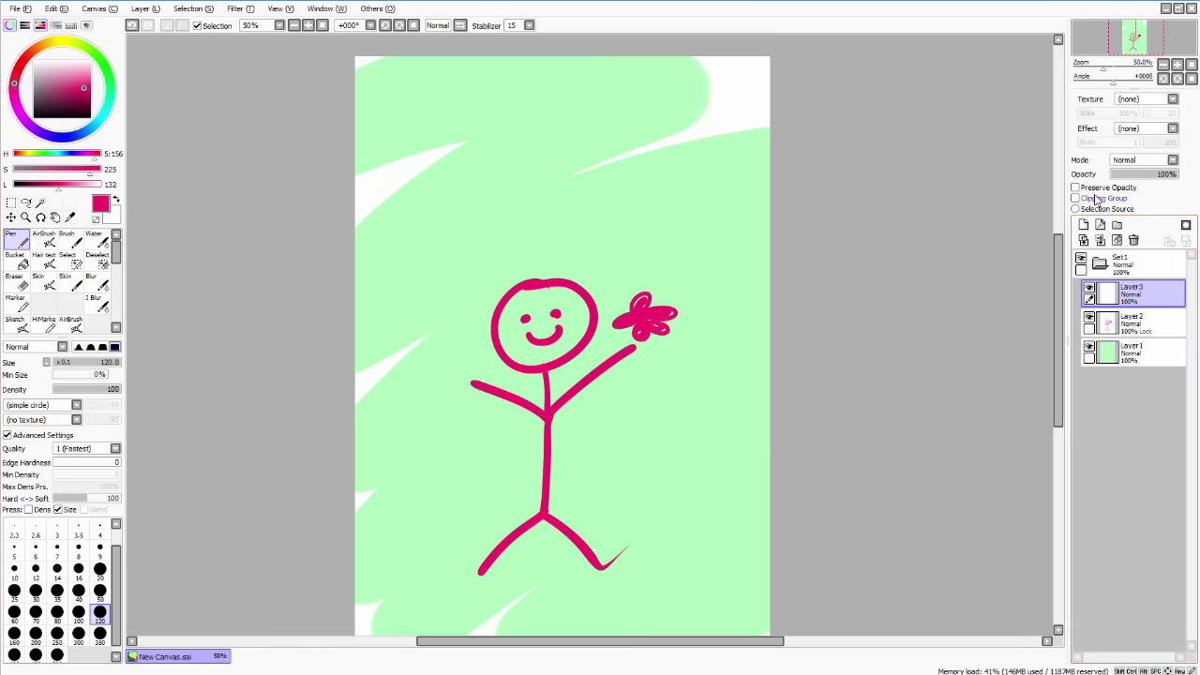
pyautogui.click(1095, 201)
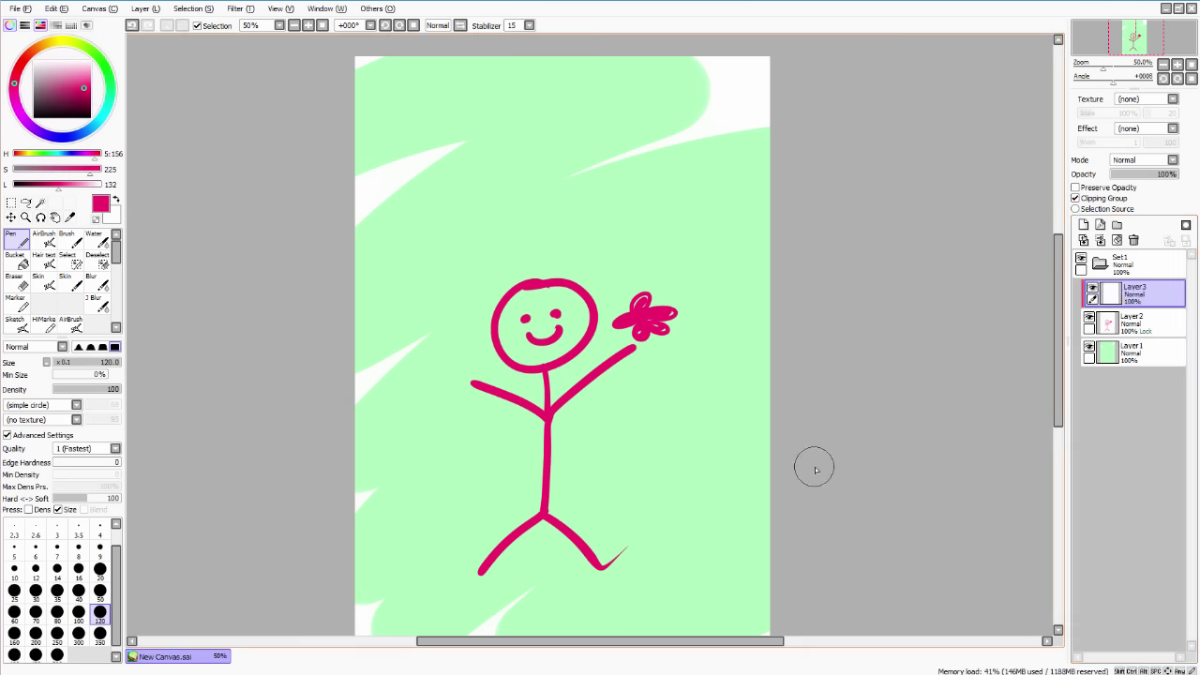
pyautogui.scroll(-1, 621, 379)
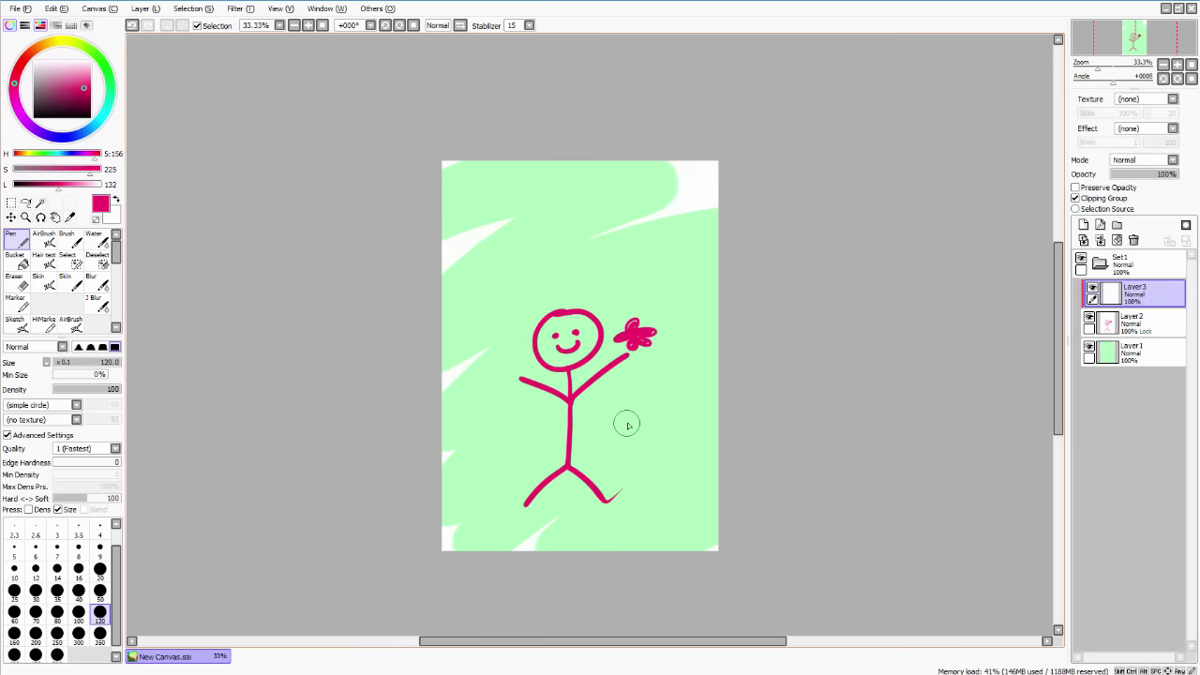
pyautogui.scroll(1, 627, 426)
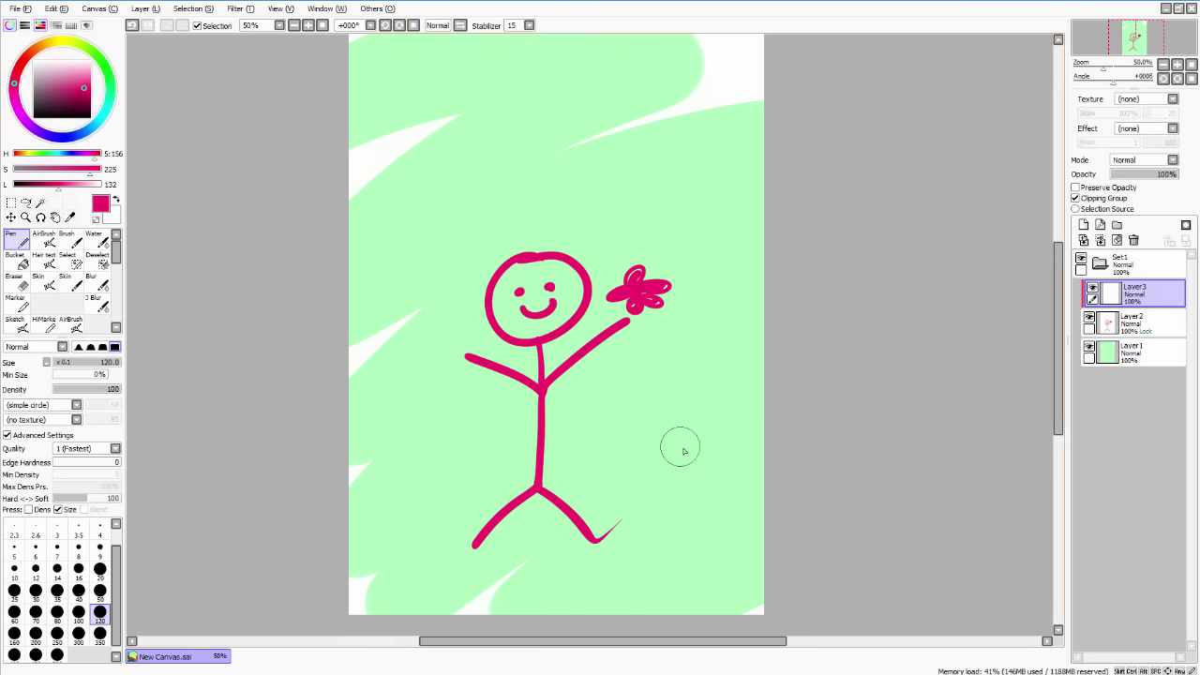
# - Paint white strokes over the head, flower hand, raised arm, body, legs and left arm
pyautogui.click(117, 200)
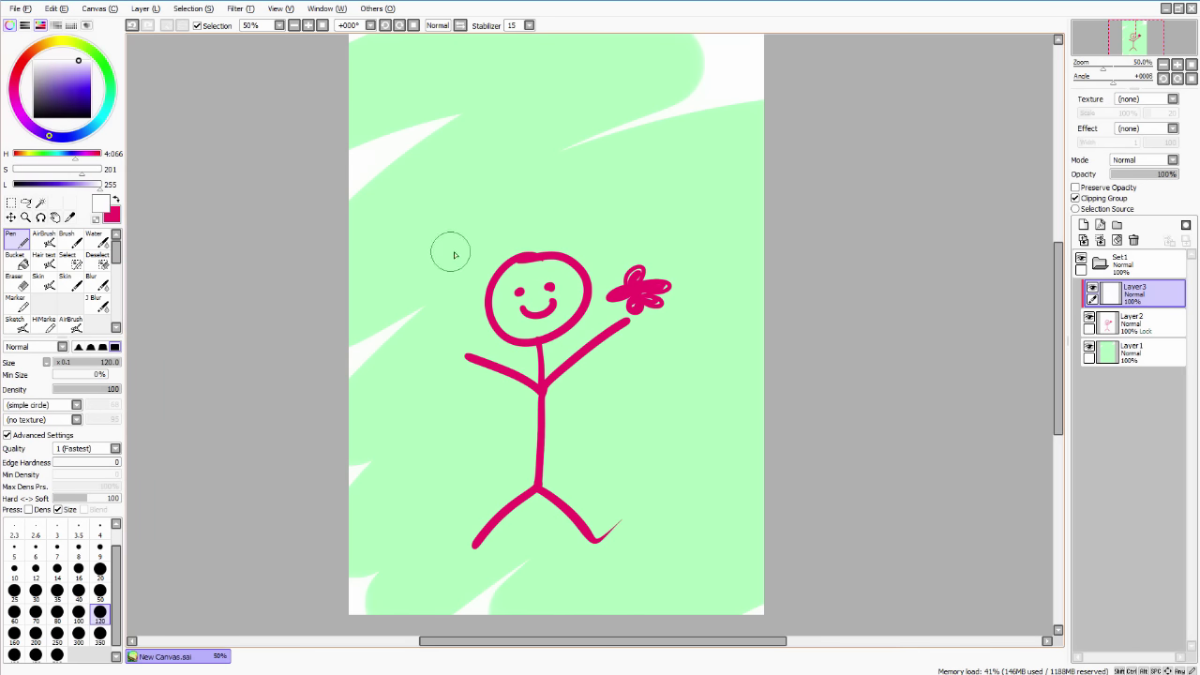
pyautogui.moveTo(511, 256); pyautogui.dragTo(478, 284)
pyautogui.moveTo(657, 309); pyautogui.dragTo(612, 330)
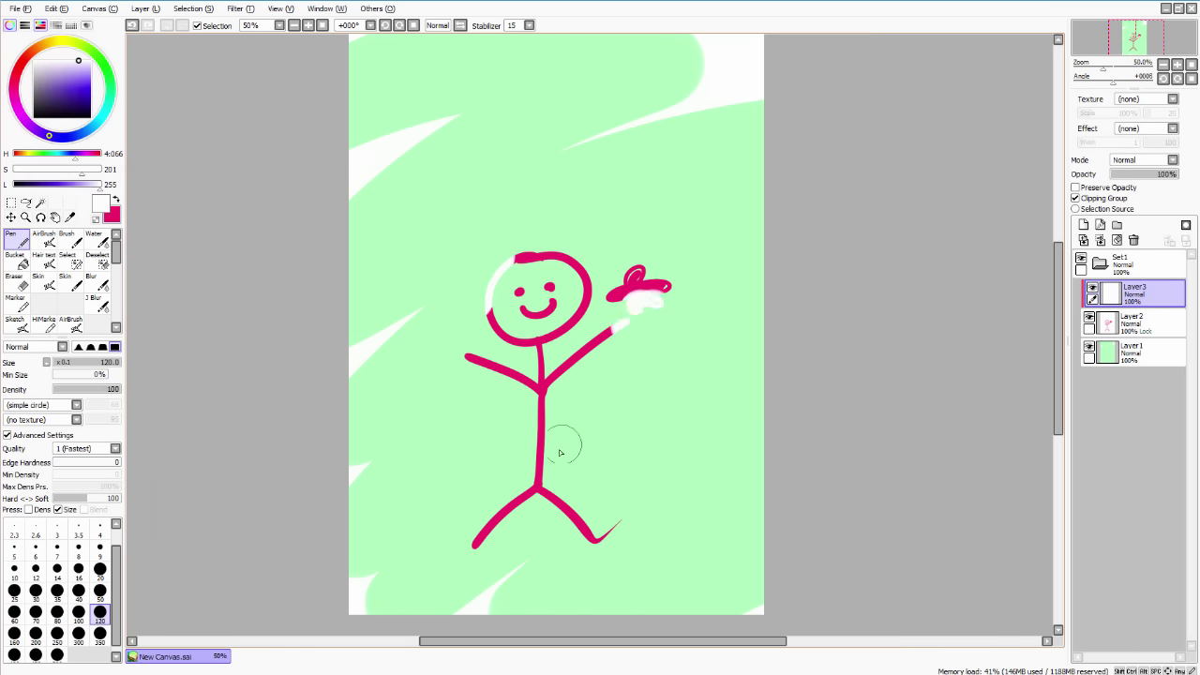
pyautogui.moveTo(544, 431)
pyautogui.mouseDown()
pyautogui.moveTo(562, 483)
pyautogui.moveTo(601, 542)
pyautogui.mouseUp()
pyautogui.moveTo(527, 497); pyautogui.dragTo(473, 542)
pyautogui.moveTo(544, 403)
pyautogui.mouseDown()
pyautogui.moveTo(525, 373)
pyautogui.moveTo(466, 359)
pyautogui.mouseUp()
# - Clear Layer3's white strokes, set its blend mode to Multiply, and pick dark magenta
pyautogui.click(1134, 241)
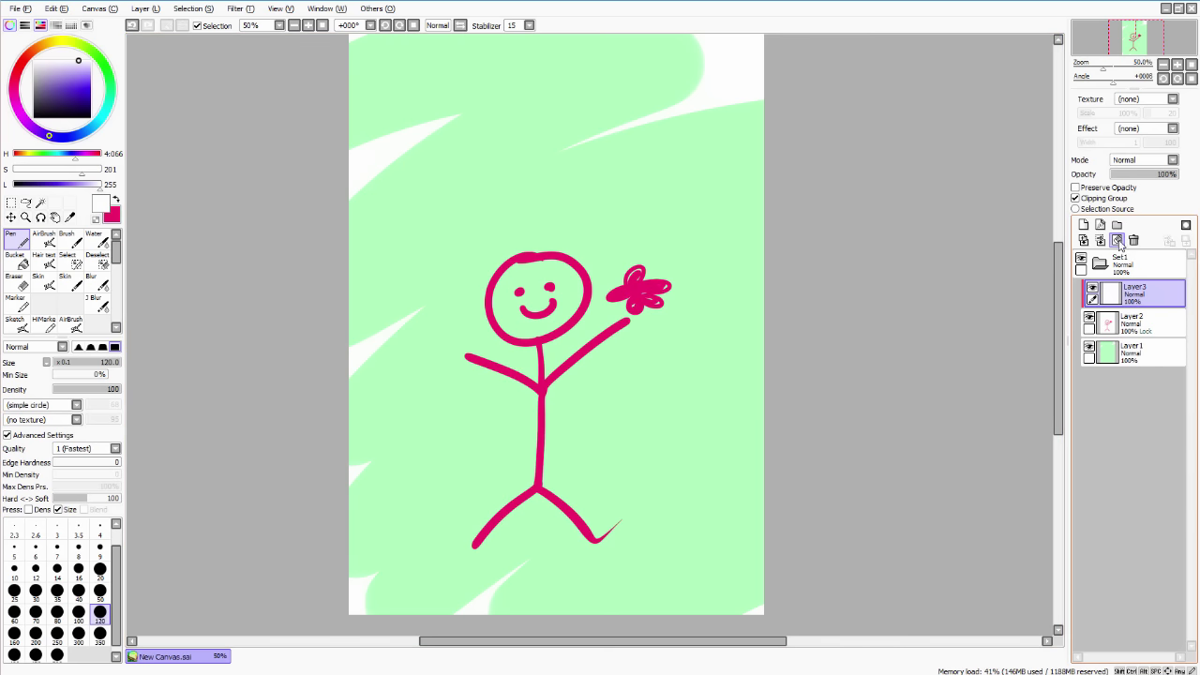
pyautogui.click(1173, 160)
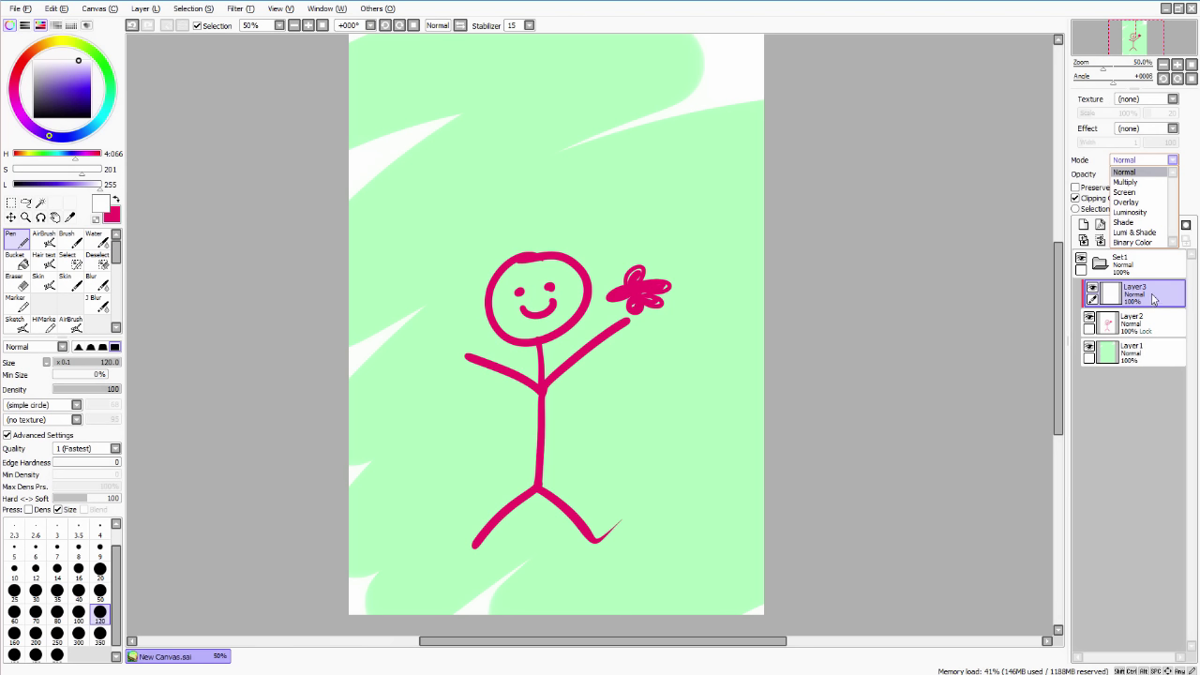
pyautogui.click(1160, 183)
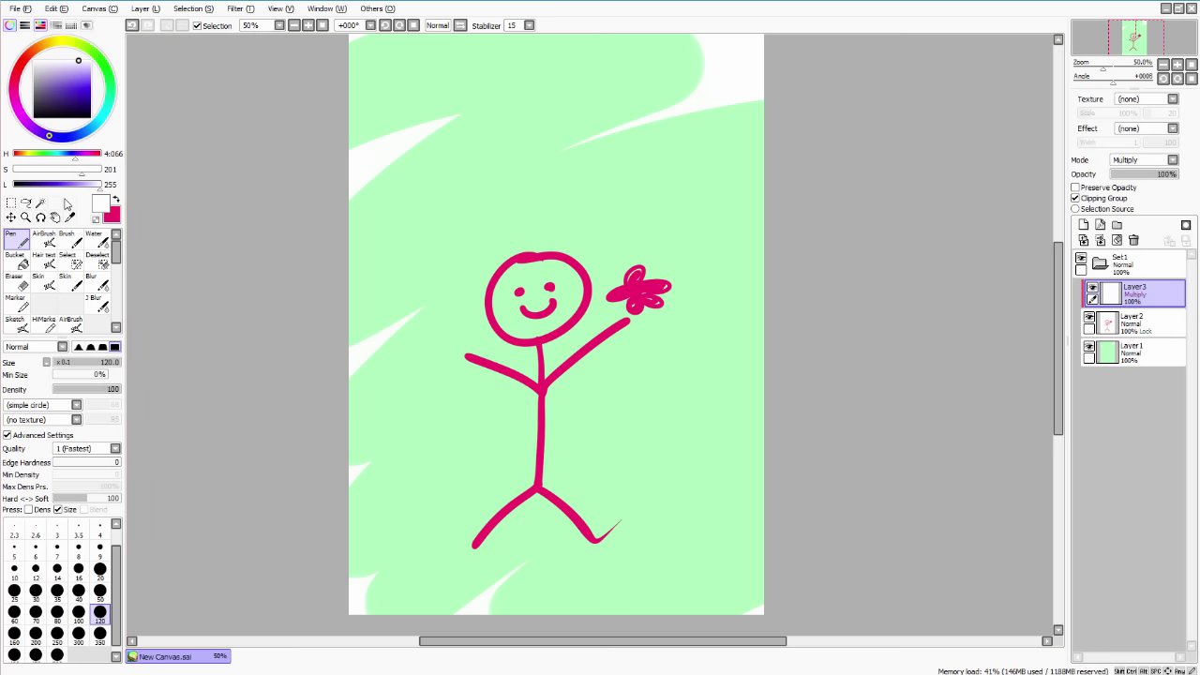
pyautogui.click(116, 199)
# - Airbrush the torso and legs dark magenta, then add a clipped Luminosity Layer4 lightening the head pink
pyautogui.press('v')
pyautogui.moveTo(530, 375)
pyautogui.mouseDown()
pyautogui.moveTo(509, 487)
pyautogui.moveTo(587, 508)
pyautogui.mouseUp()
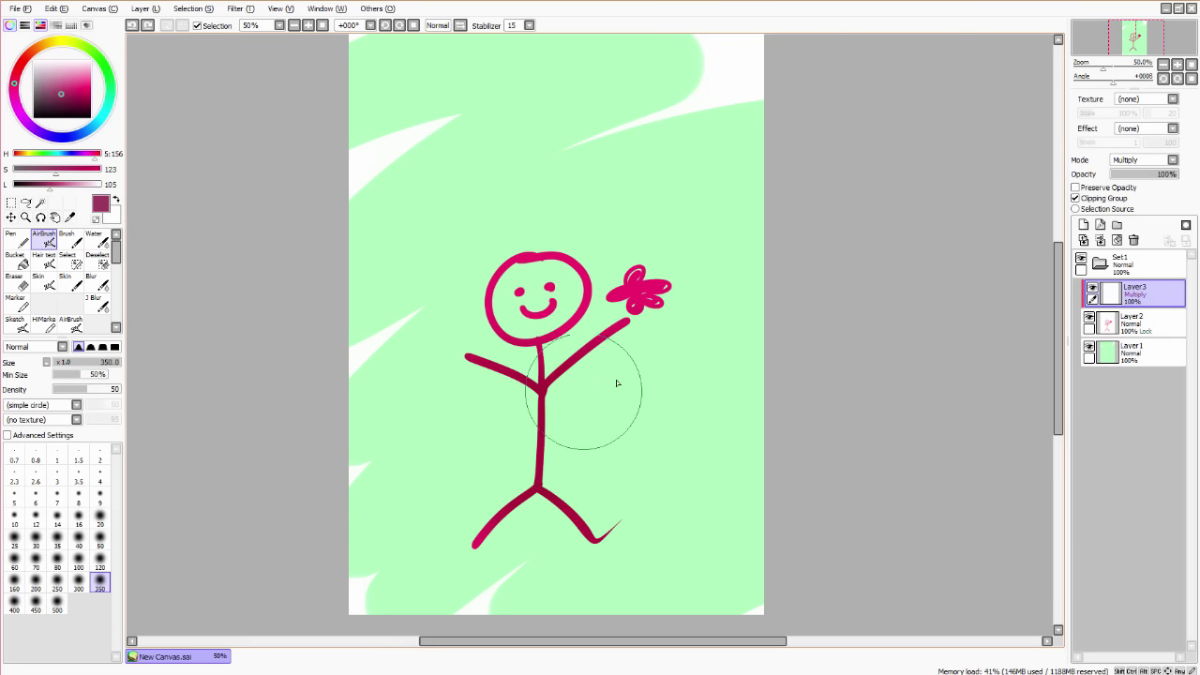
pyautogui.click(1084, 225)
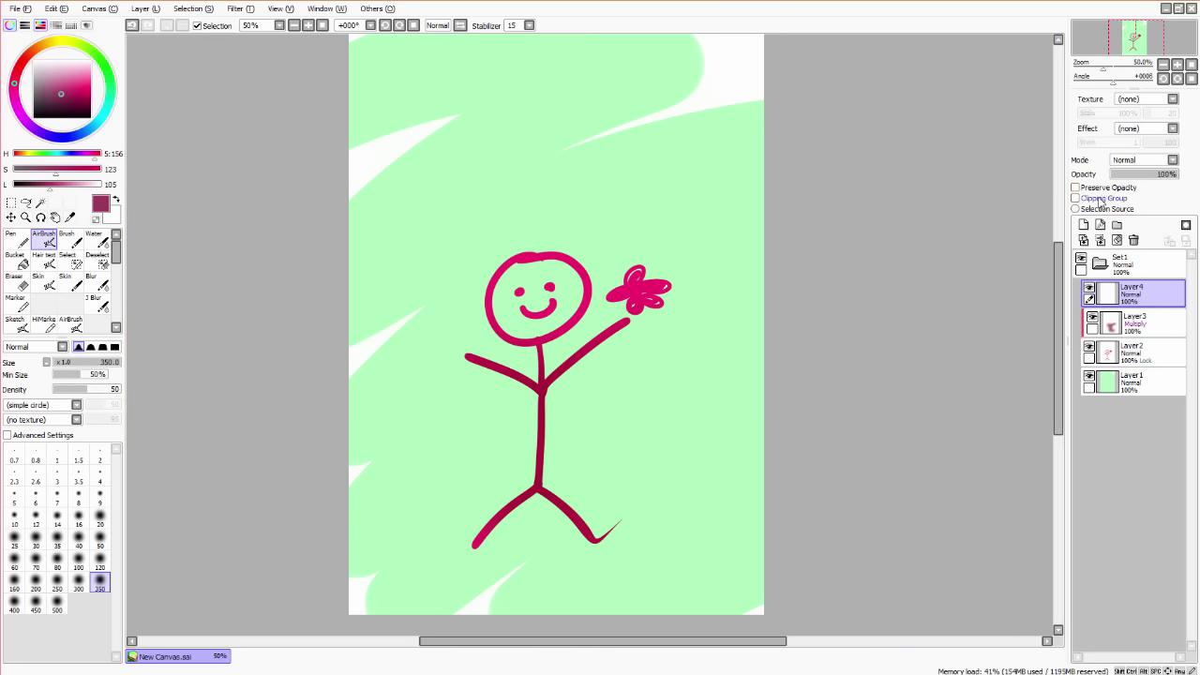
pyautogui.click(1102, 200)
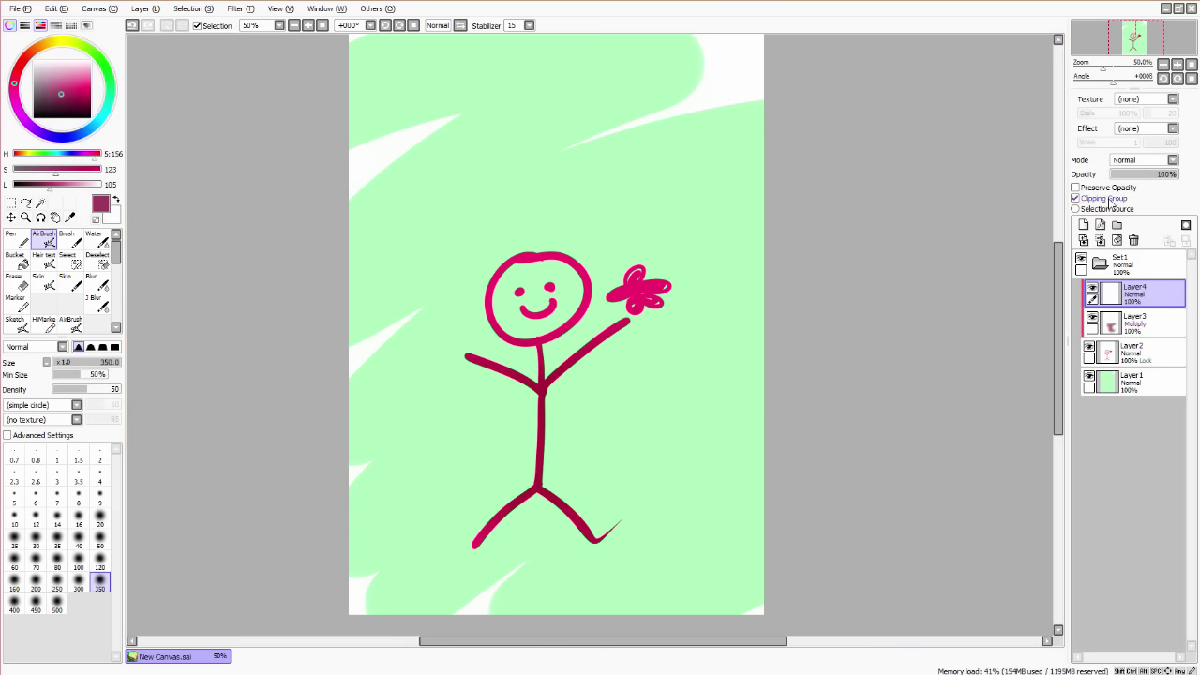
pyautogui.click(1148, 165)
pyautogui.click(1147, 215)
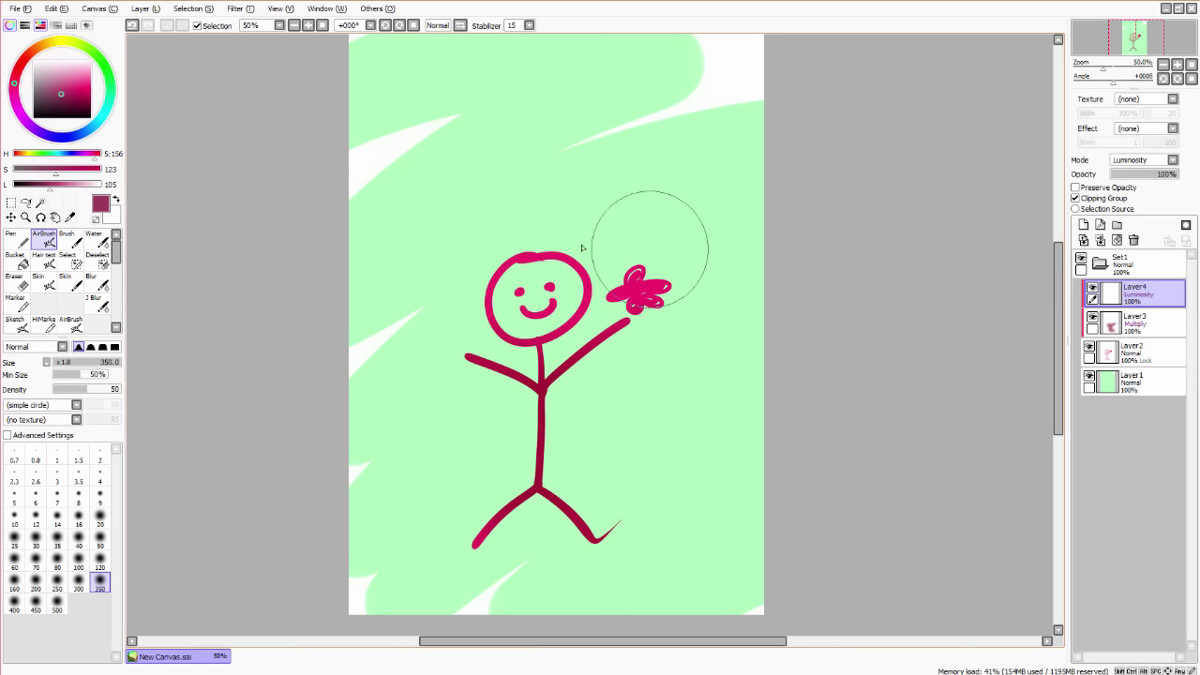
pyautogui.moveTo(582, 247)
pyautogui.mouseDown()
pyautogui.moveTo(619, 209)
pyautogui.moveTo(590, 242)
pyautogui.moveTo(616, 251)
pyautogui.moveTo(369, 204)
pyautogui.moveTo(483, 119)
pyautogui.moveTo(564, 213)
pyautogui.moveTo(574, 244)
pyautogui.moveTo(595, 247)
pyautogui.moveTo(546, 279)
pyautogui.moveTo(592, 273)
pyautogui.moveTo(605, 281)
pyautogui.moveTo(593, 304)
pyautogui.moveTo(645, 276)
pyautogui.mouseUp()
pyautogui.click(90, 67)
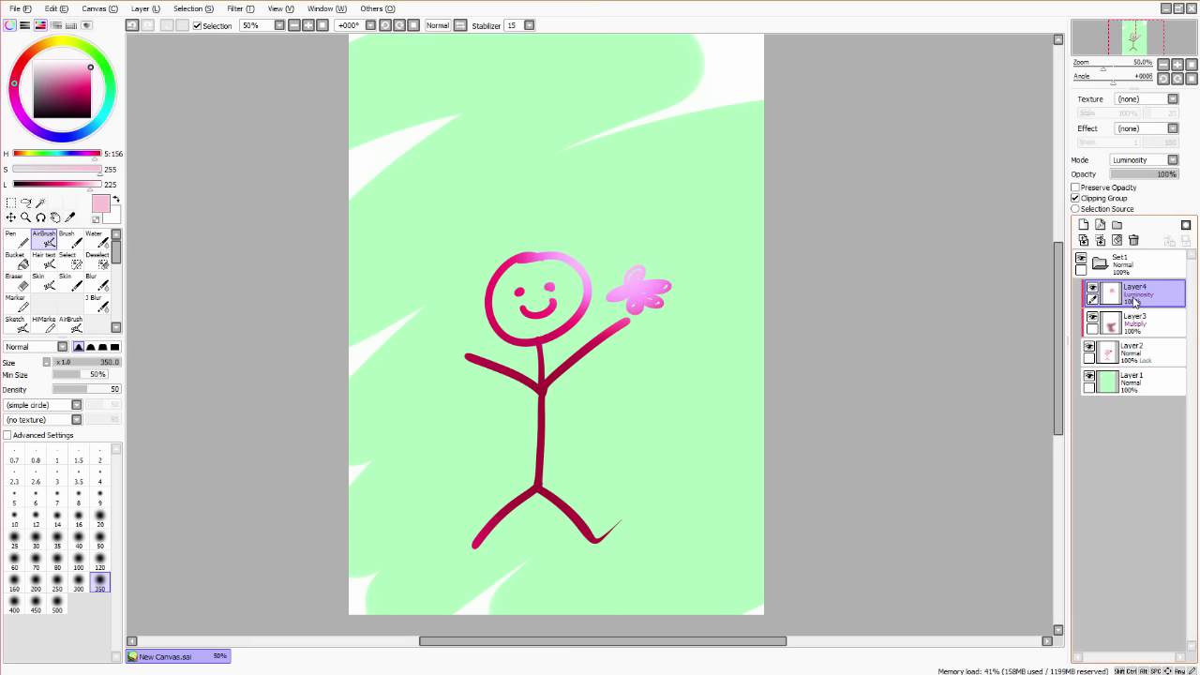
pyautogui.scroll(-1, 631, 397)
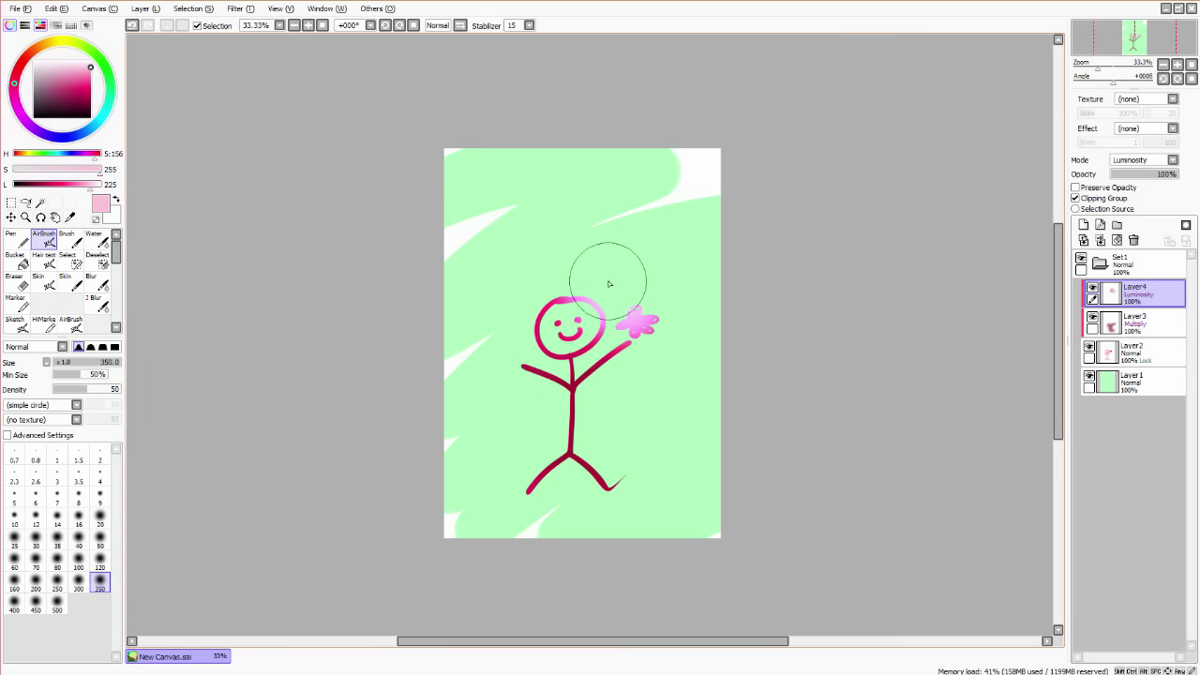
pyautogui.scroll(1, 615, 286)
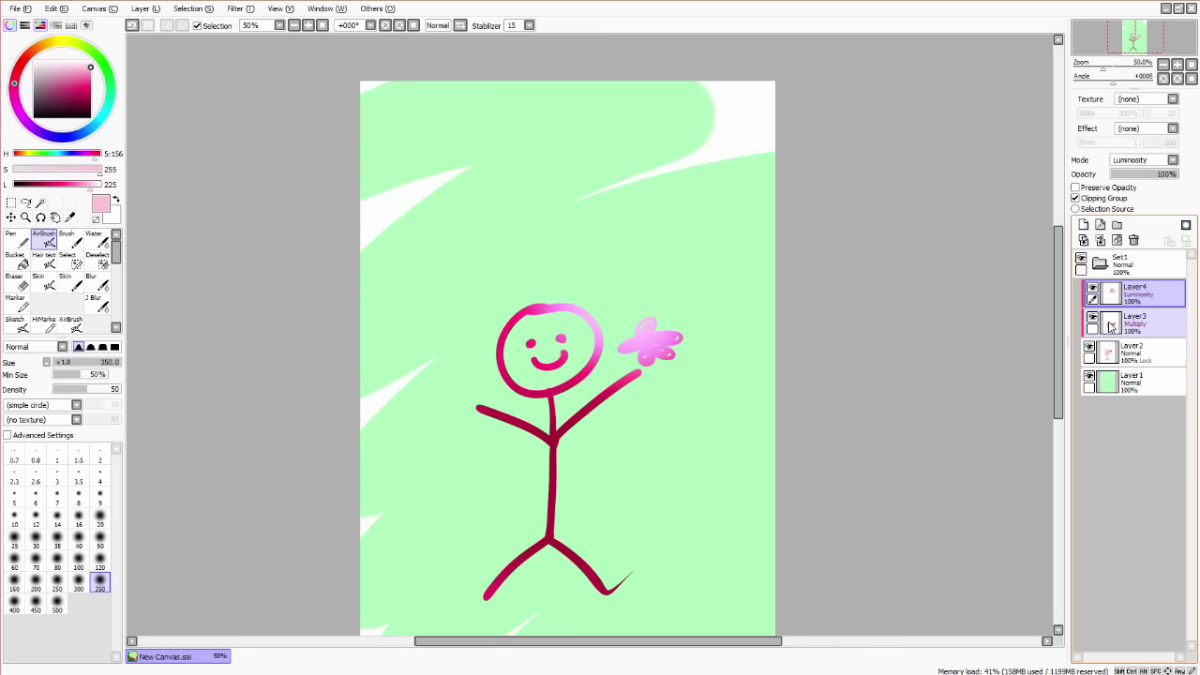
# - Move the figure layer above the shading layers and airbrush dark green across Layer1's bottom with a 500 brush
pyautogui.click(1116, 240)
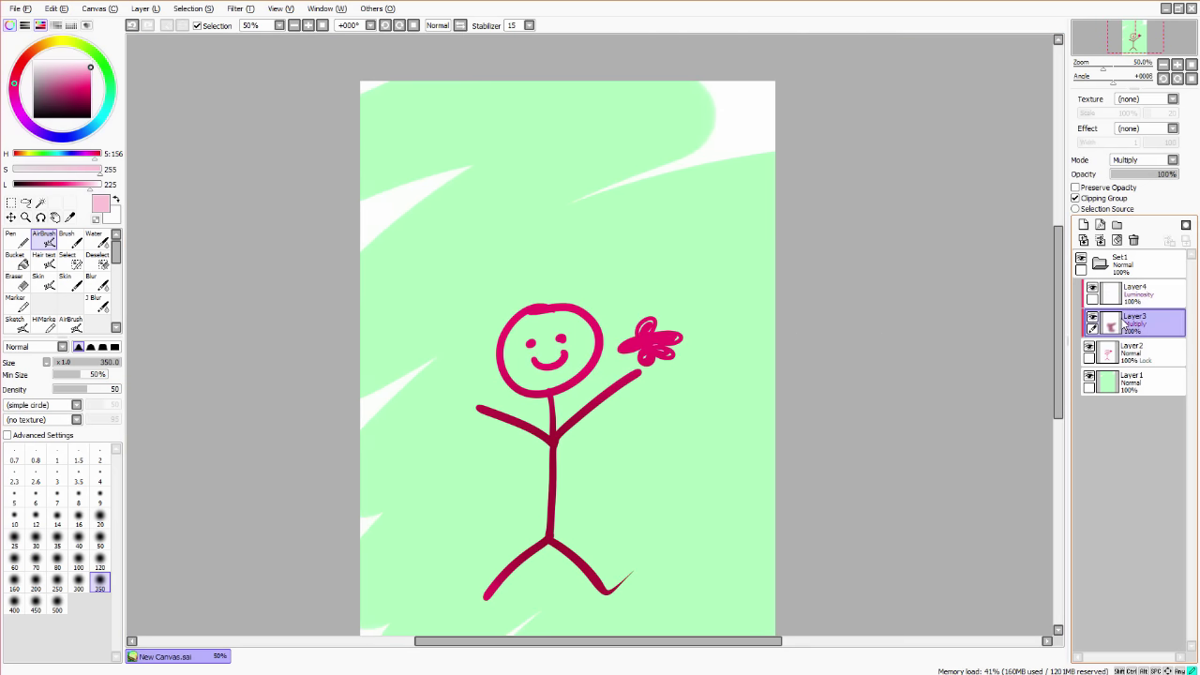
pyautogui.moveTo(1125, 324)
pyautogui.mouseDown()
pyautogui.moveTo(1134, 375)
pyautogui.moveTo(1141, 339)
pyautogui.mouseUp()
pyautogui.click(1134, 382)
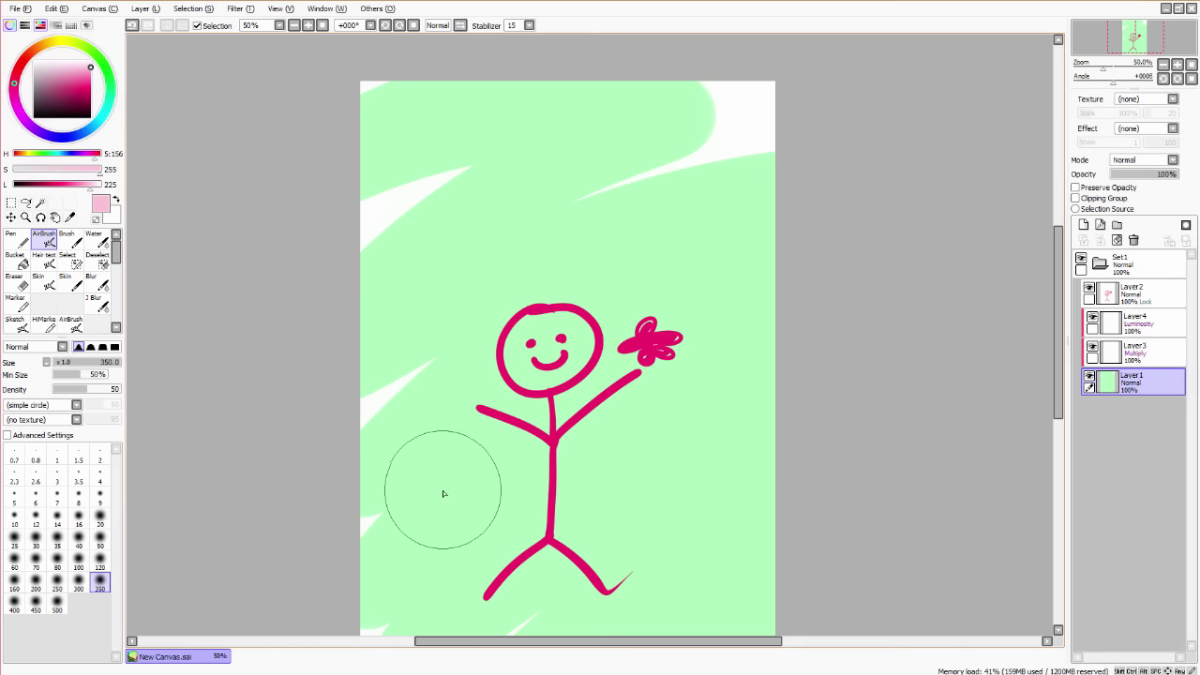
pyautogui.keyDown('alt'); pyautogui.click(441, 490); pyautogui.keyUp('alt')
pyautogui.click(90, 106)
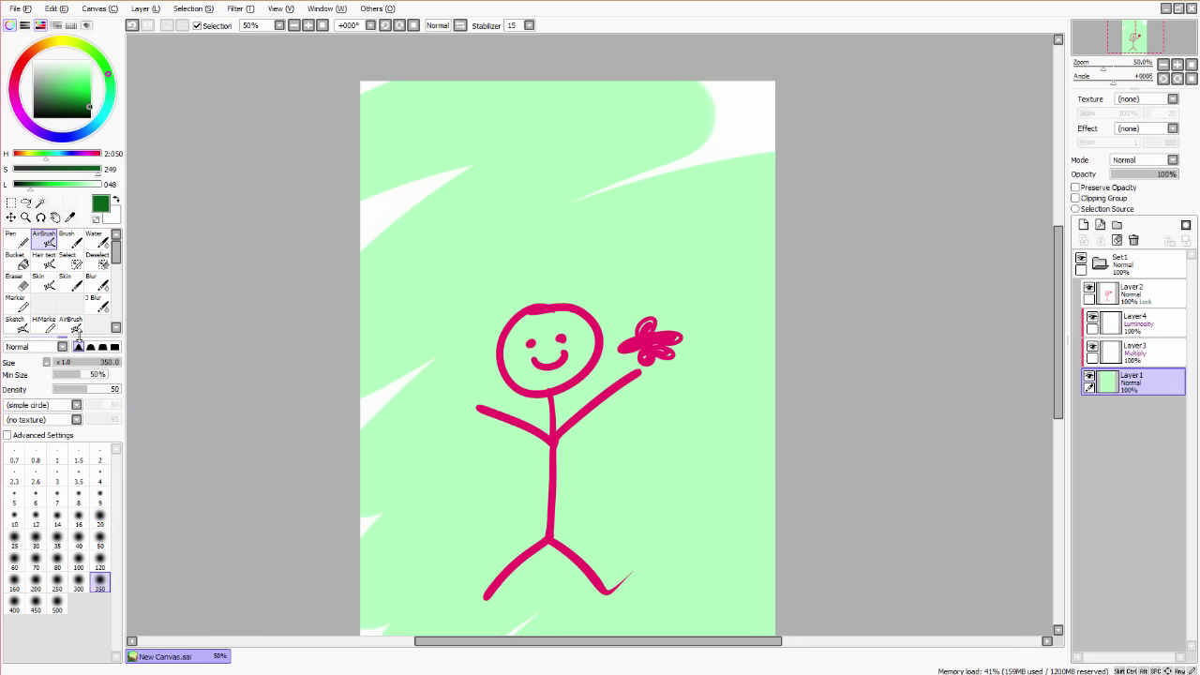
pyautogui.click(64, 602)
pyautogui.scroll(-1, 440, 442)
pyautogui.moveTo(382, 549)
pyautogui.mouseDown()
pyautogui.moveTo(719, 576)
pyautogui.moveTo(354, 514)
pyautogui.moveTo(363, 503)
pyautogui.moveTo(620, 508)
pyautogui.moveTo(666, 485)
pyautogui.moveTo(380, 421)
pyautogui.mouseUp()
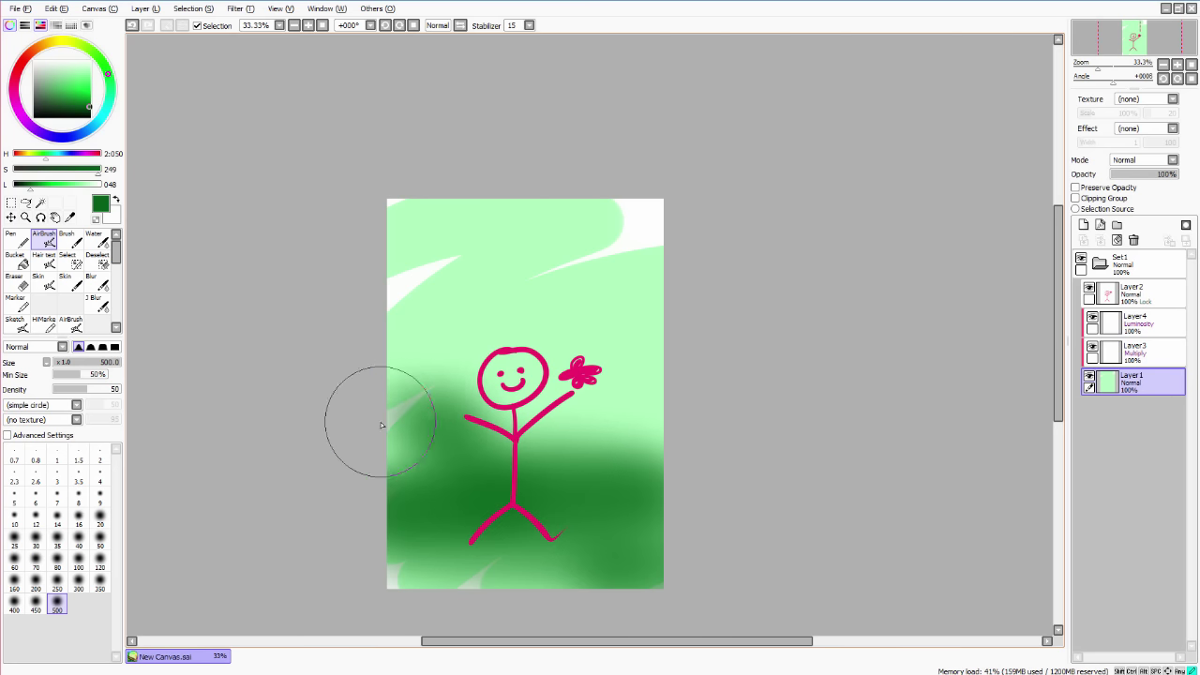
# - Airbrush a pale green glow on Layer4, then delete the Luminosity and Multiply layers
pyautogui.click(1139, 323)
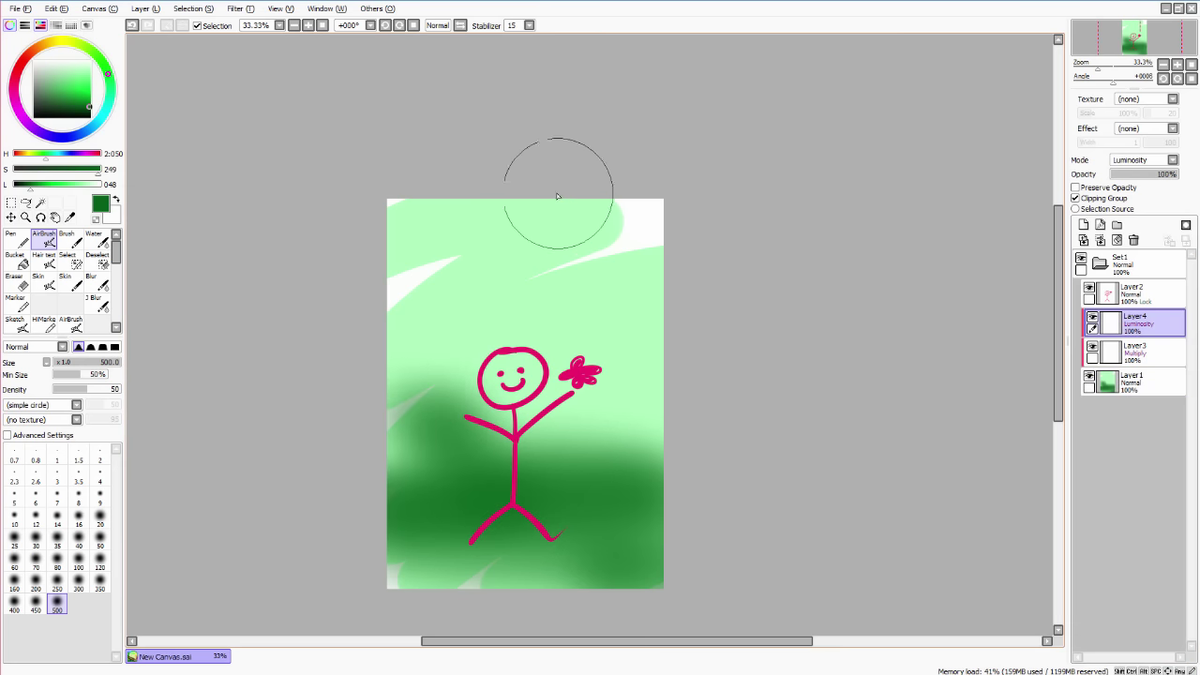
pyautogui.click(81, 73)
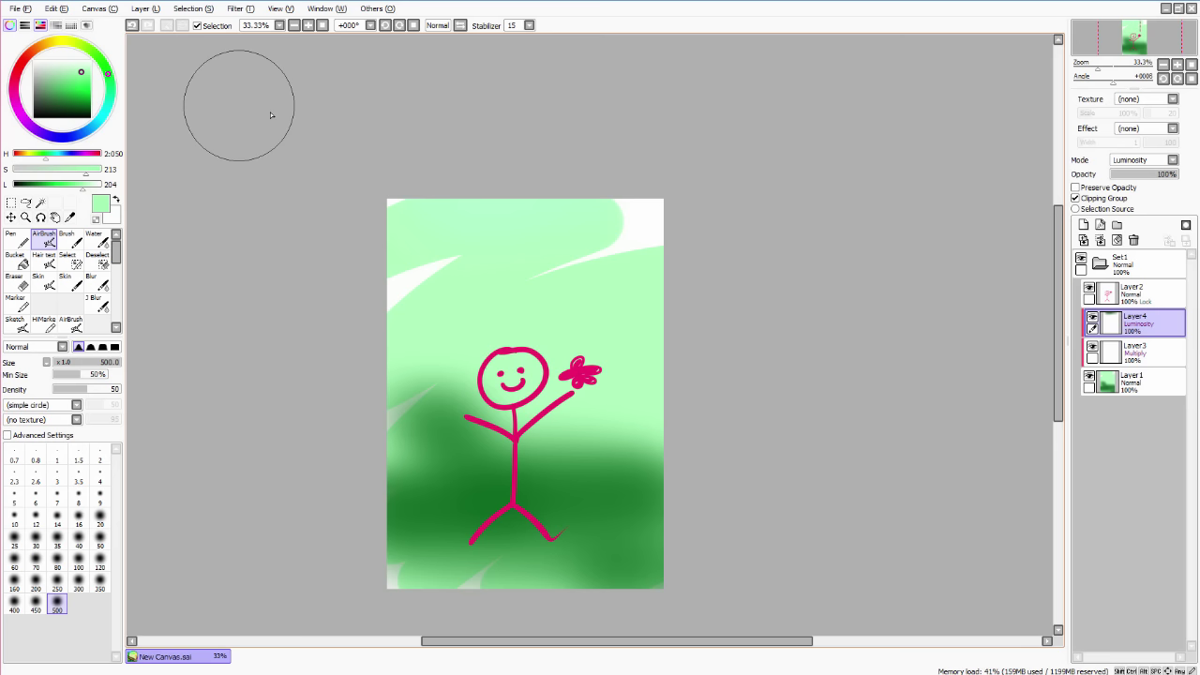
pyautogui.moveTo(535, 192)
pyautogui.mouseDown()
pyautogui.moveTo(573, 196)
pyautogui.moveTo(443, 176)
pyautogui.moveTo(606, 278)
pyautogui.moveTo(763, 428)
pyautogui.mouseUp()
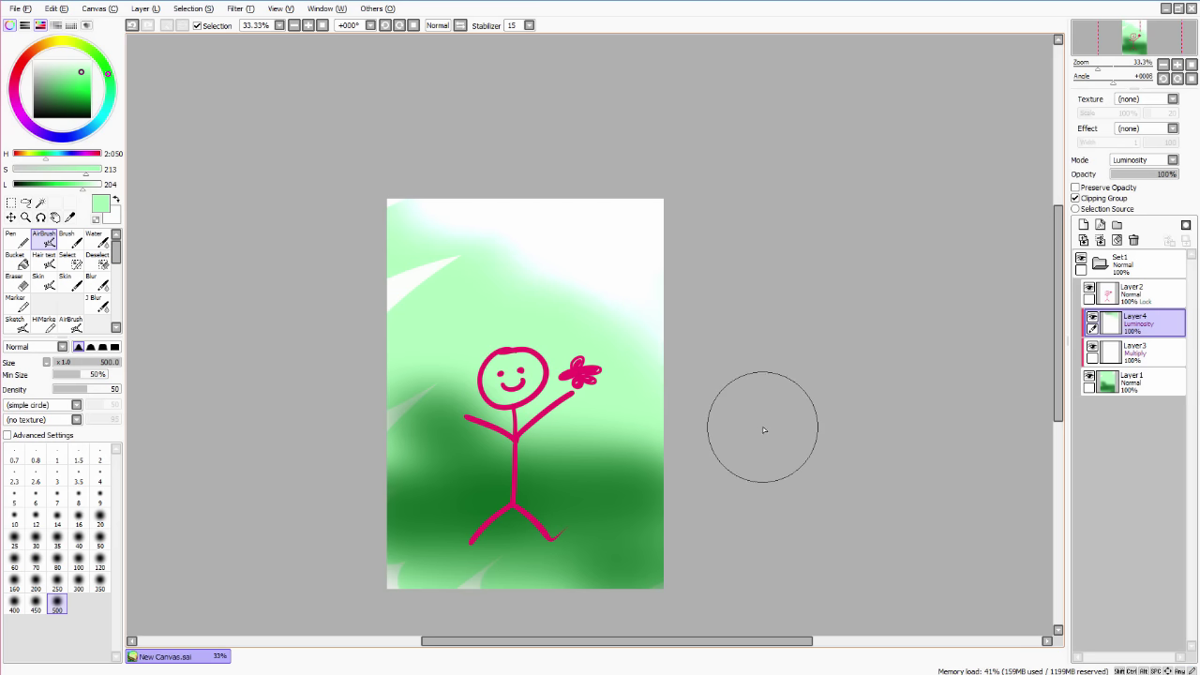
pyautogui.click(1134, 241)
pyautogui.click(1134, 241)
# - Delete the remaining layer, leaving Set1 empty, and reset the view to centre the blank canvas
pyautogui.click(1135, 240)
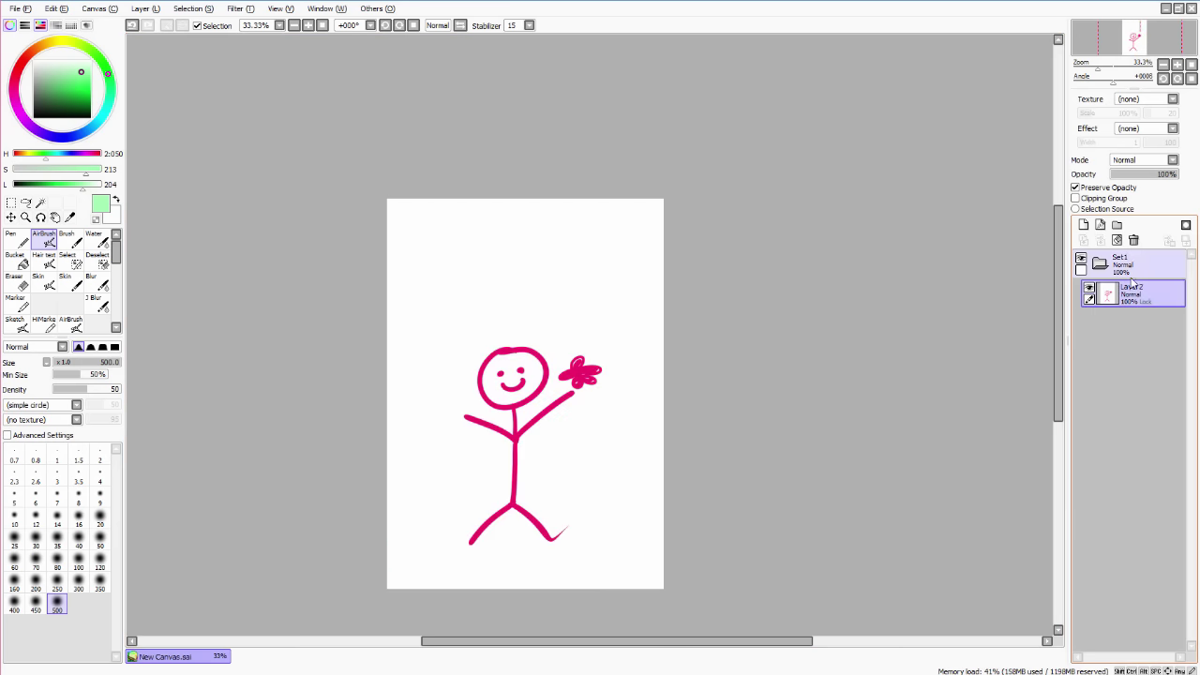
pyautogui.click(1134, 241)
pyautogui.scroll(-2, 646, 295)
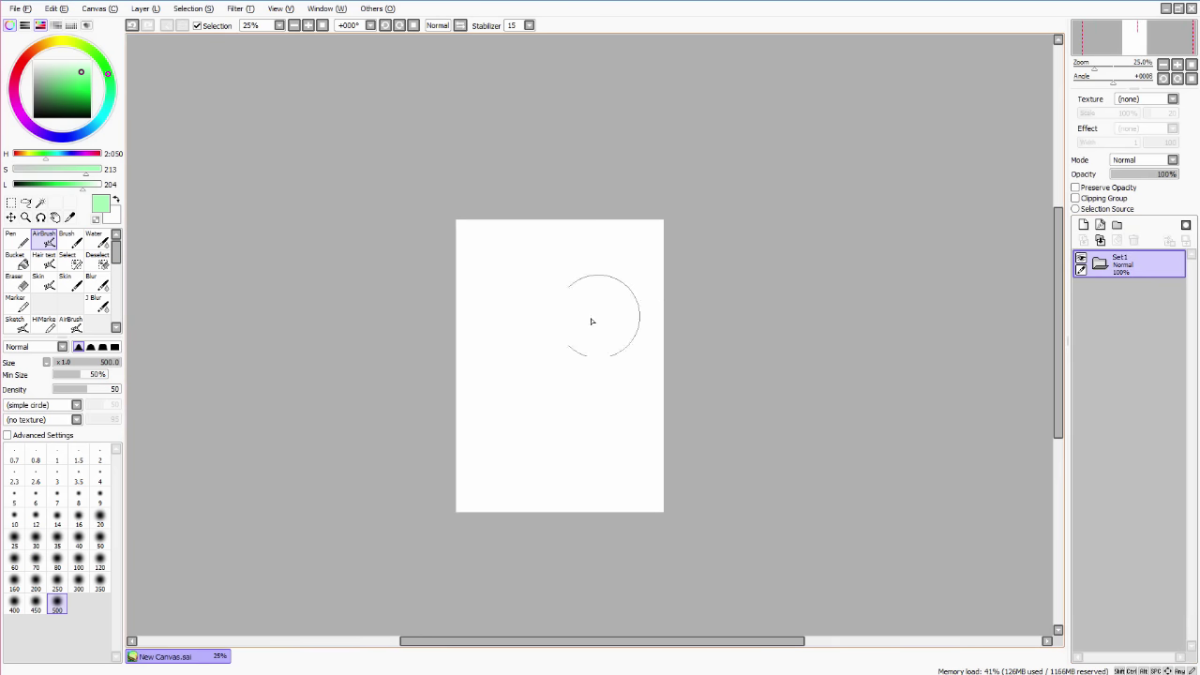
pyautogui.scroll(3, 589, 322)
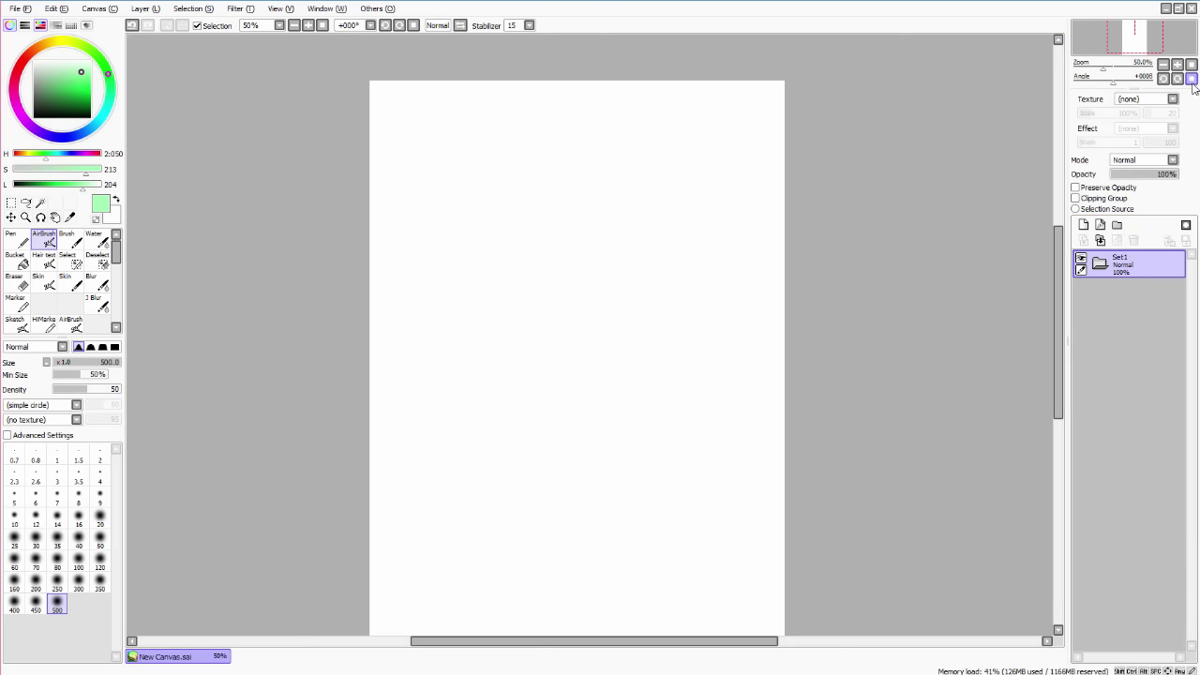
pyautogui.click(1192, 65)
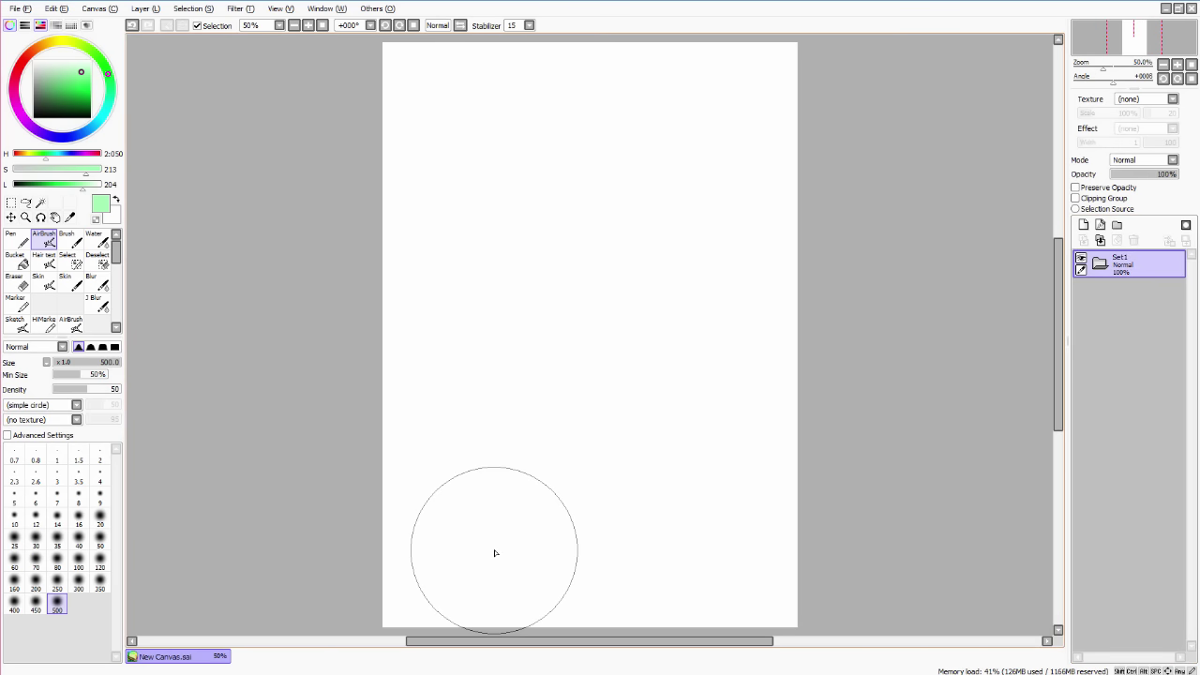